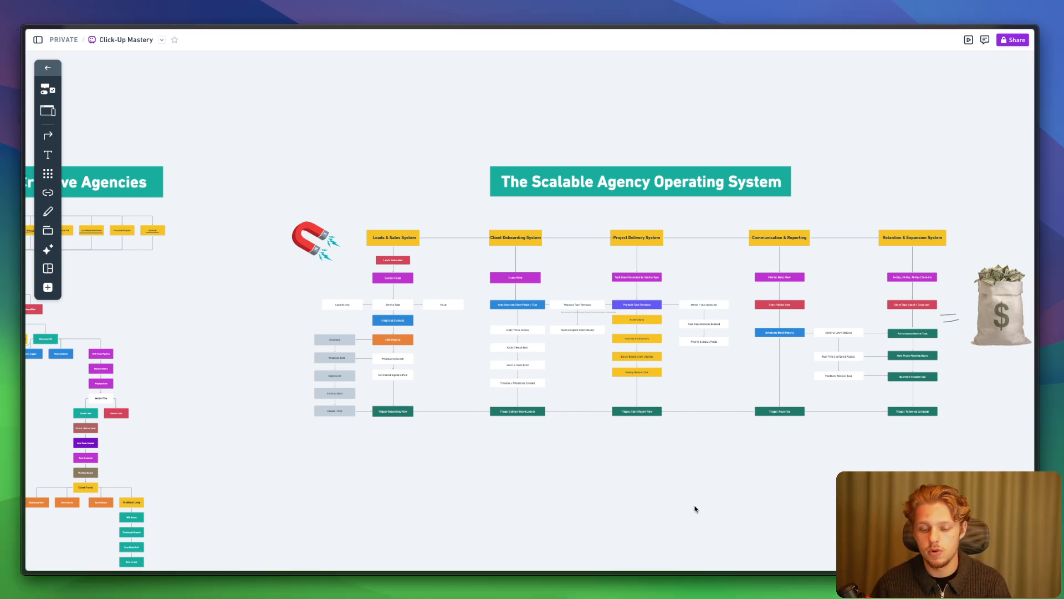
Step: Look over the Scalable Agency Operating System diagram and switch to the ClickUp workspace inbox
scroll(406, 278, left, 1)
scroll(404, 278, left, 3)
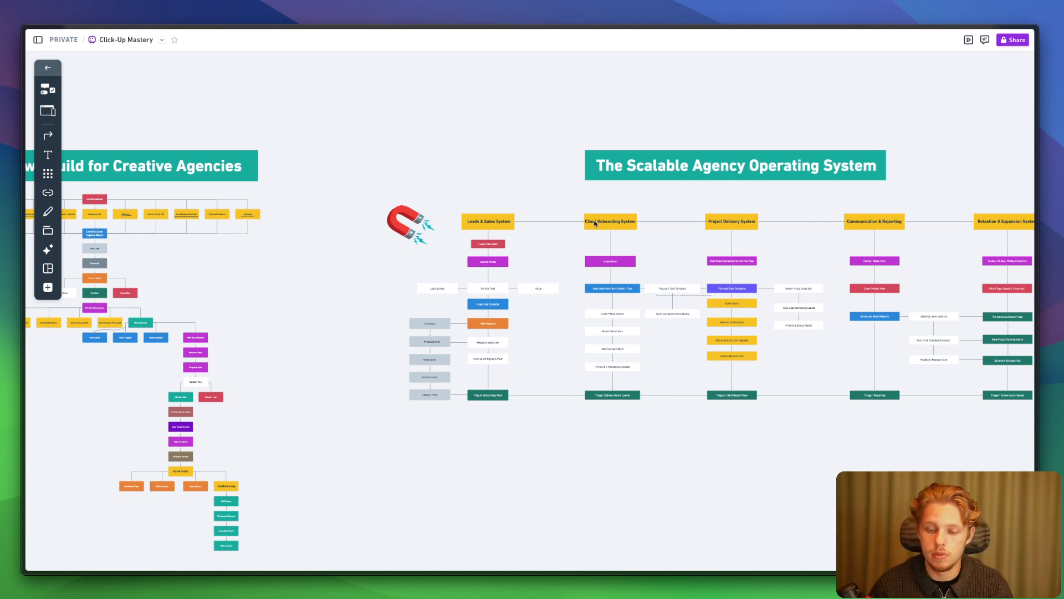
scroll(596, 223, right, 5)
scroll(439, 229, up, 1)
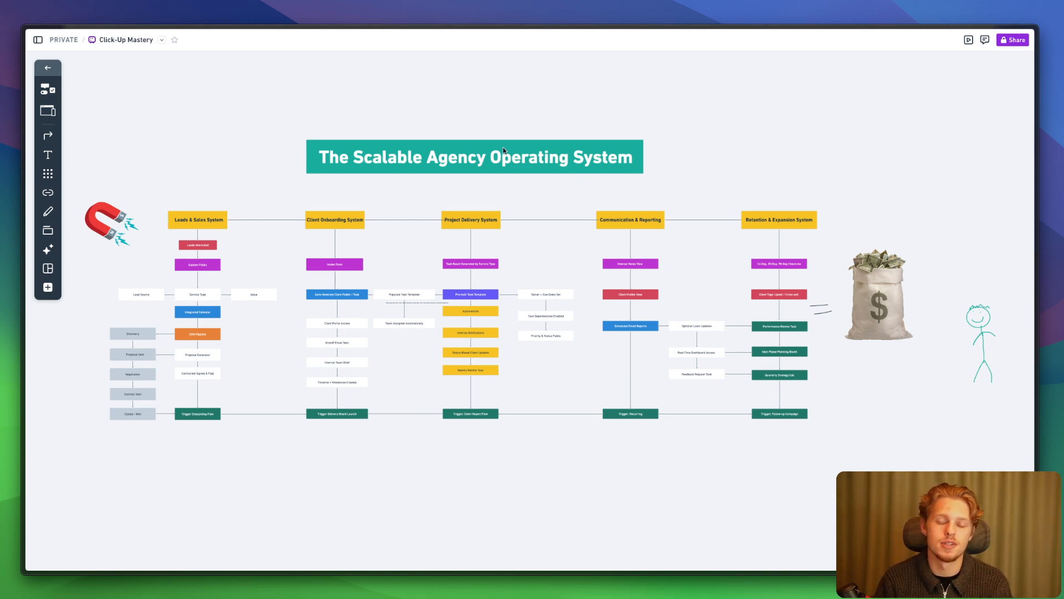
mouse_move(25, 318)
click(58, 325)
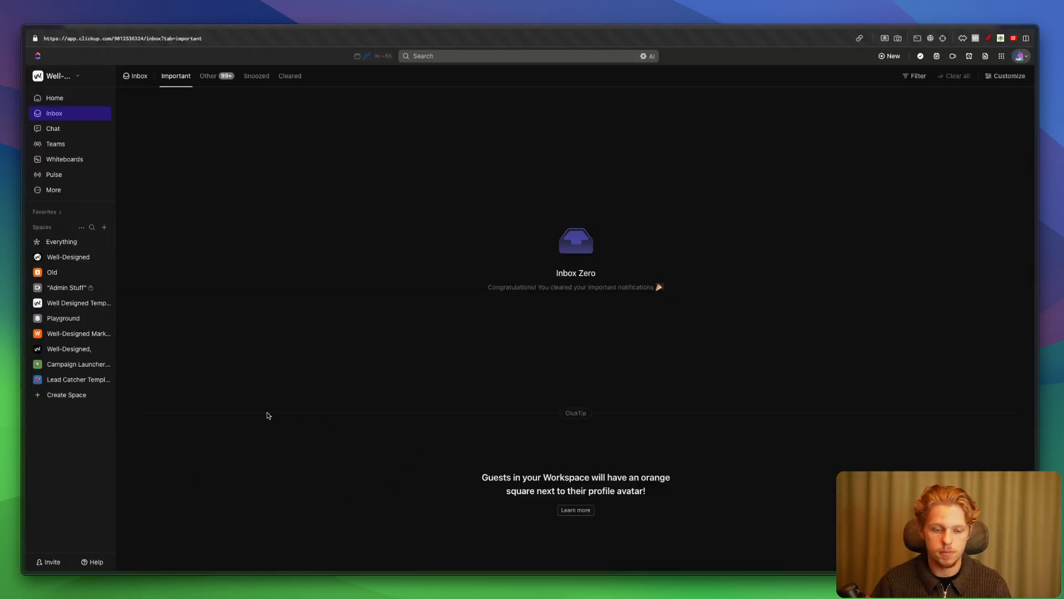
Step: Mark the Create Space entry with the red annotation pen and clear the annotation
key(alt+p)
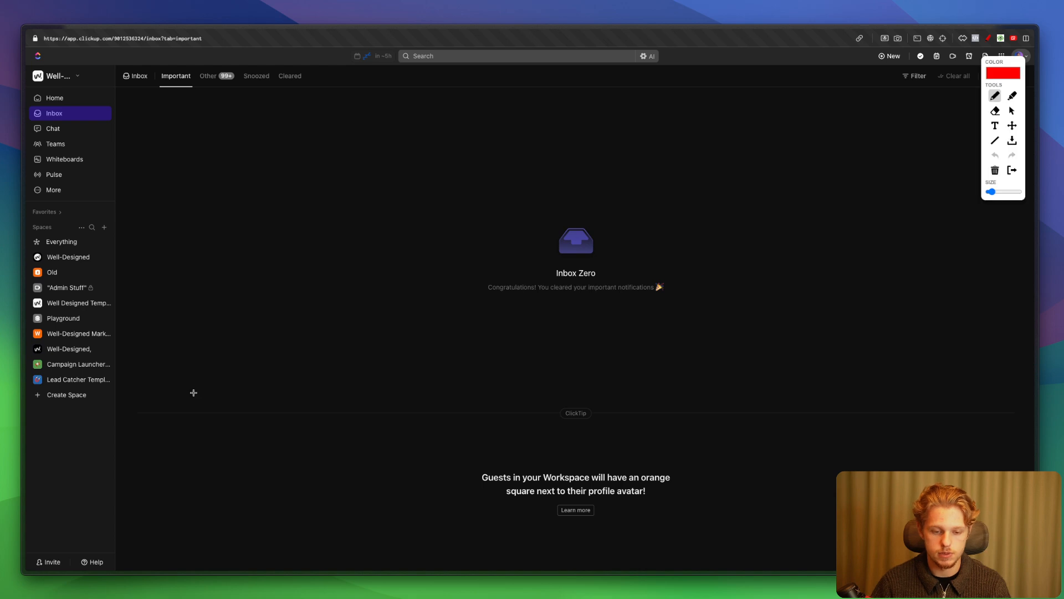
mouse_move(36, 402)
mouse_down()
mouse_move(87, 400)
mouse_move(84, 389)
mouse_up()
key(Escape)
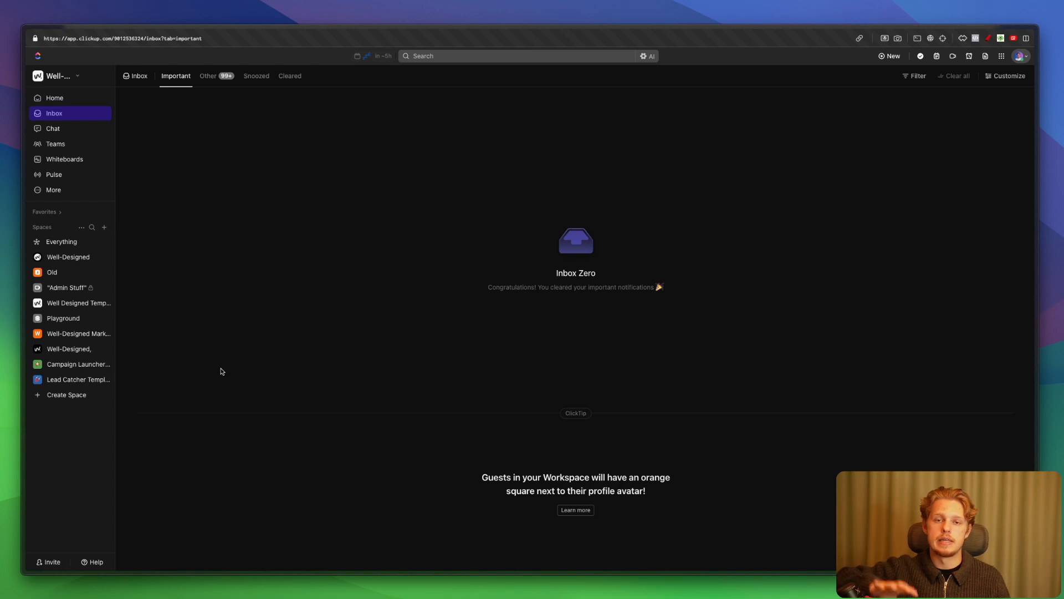
Step: Create a new Space named "Well Designed" with the Starter workflow
click(59, 395)
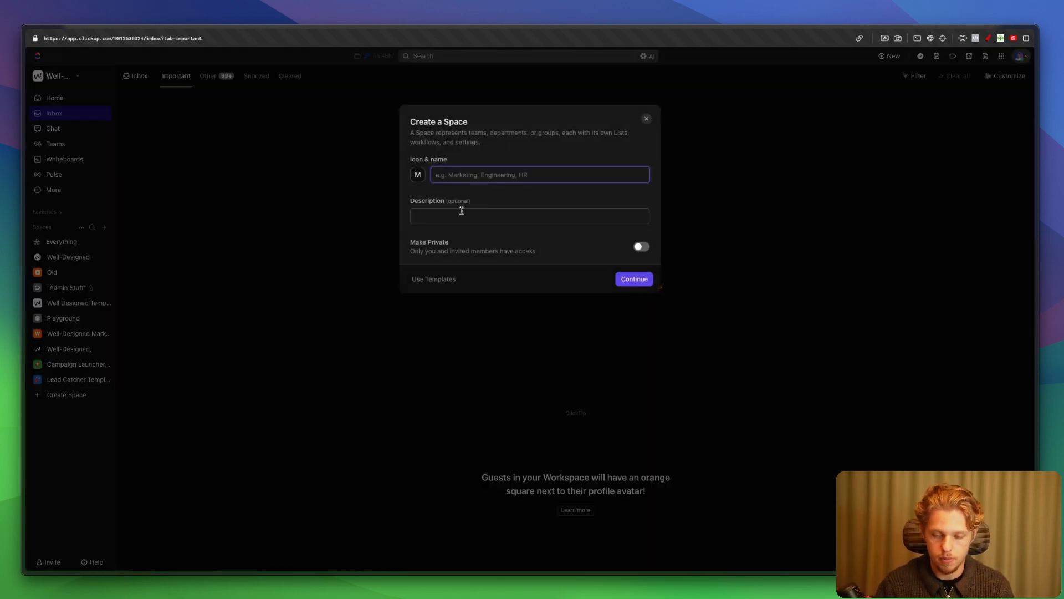
text(Well Designe)
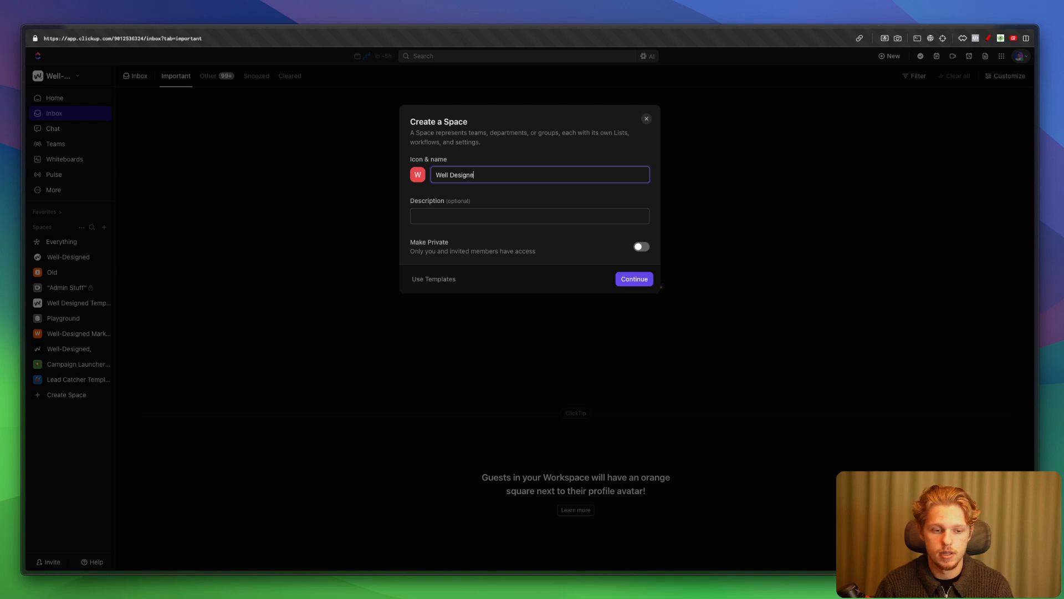
text(d)
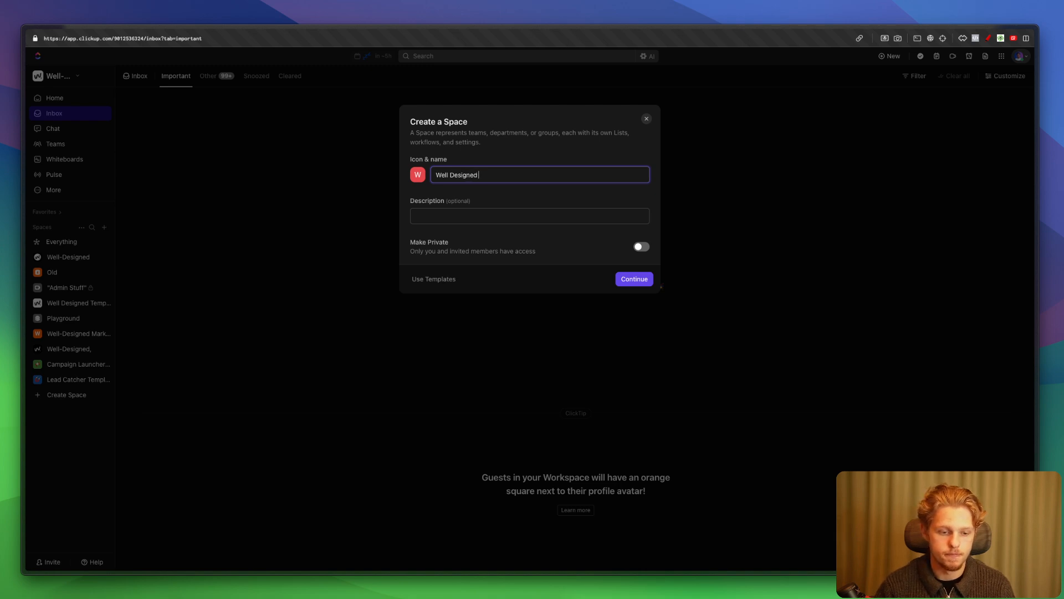
key(Return)
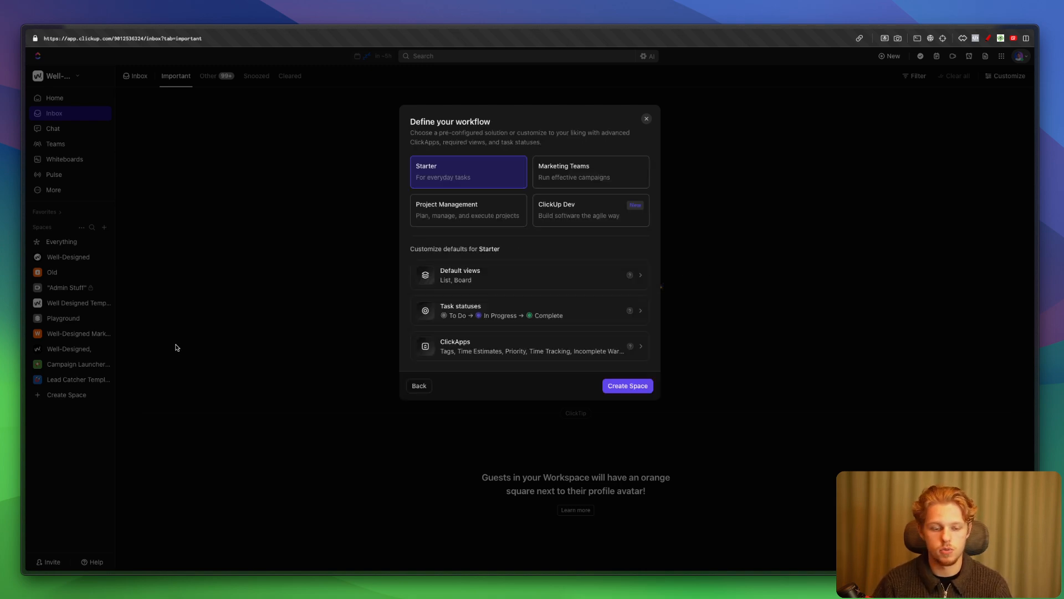
click(621, 384)
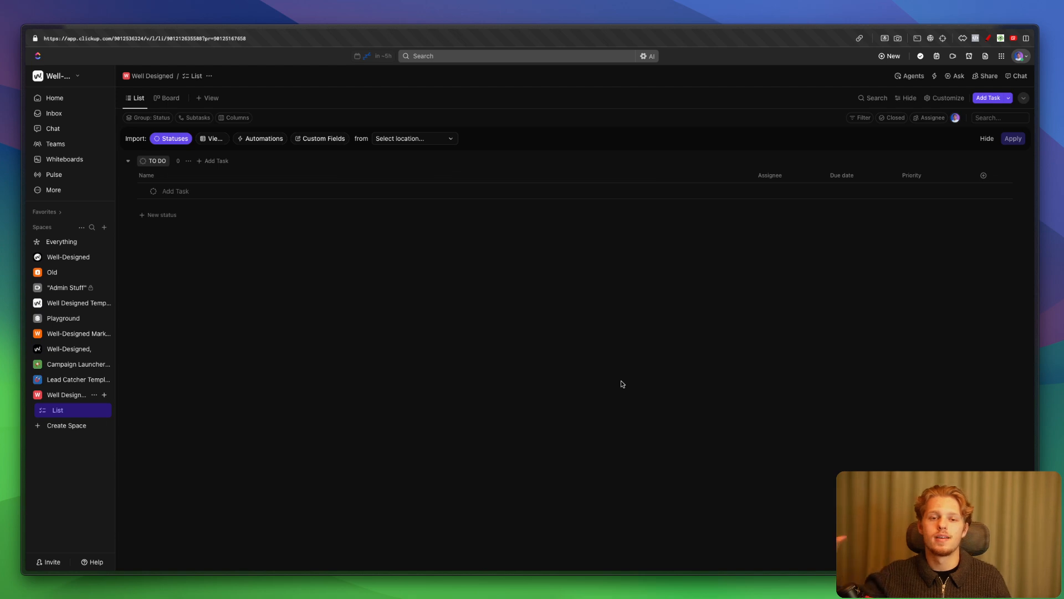
Step: Draw red crosses on and below the new Space's default List, and clear the annotation
key(alt+shift+m)
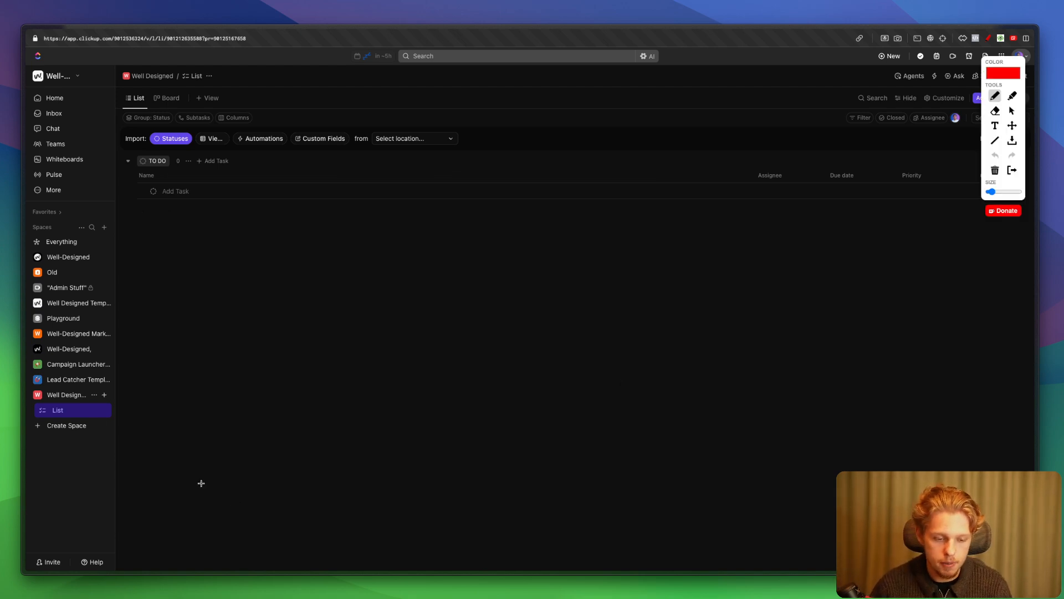
mouse_move(61, 416)
mouse_down()
mouse_move(79, 412)
mouse_move(69, 438)
mouse_move(57, 439)
mouse_move(65, 454)
mouse_up()
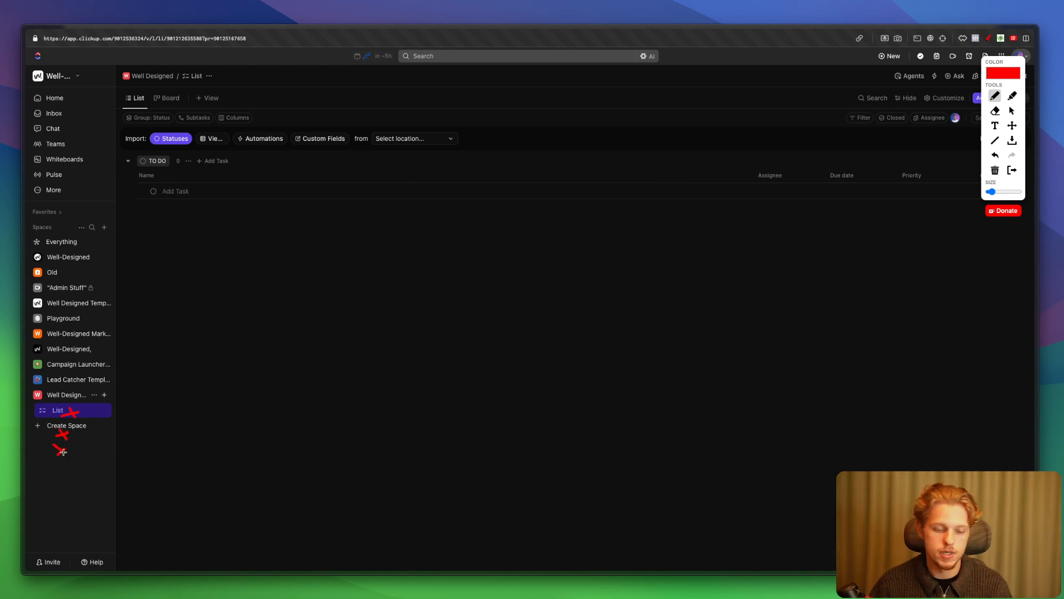
key(Escape)
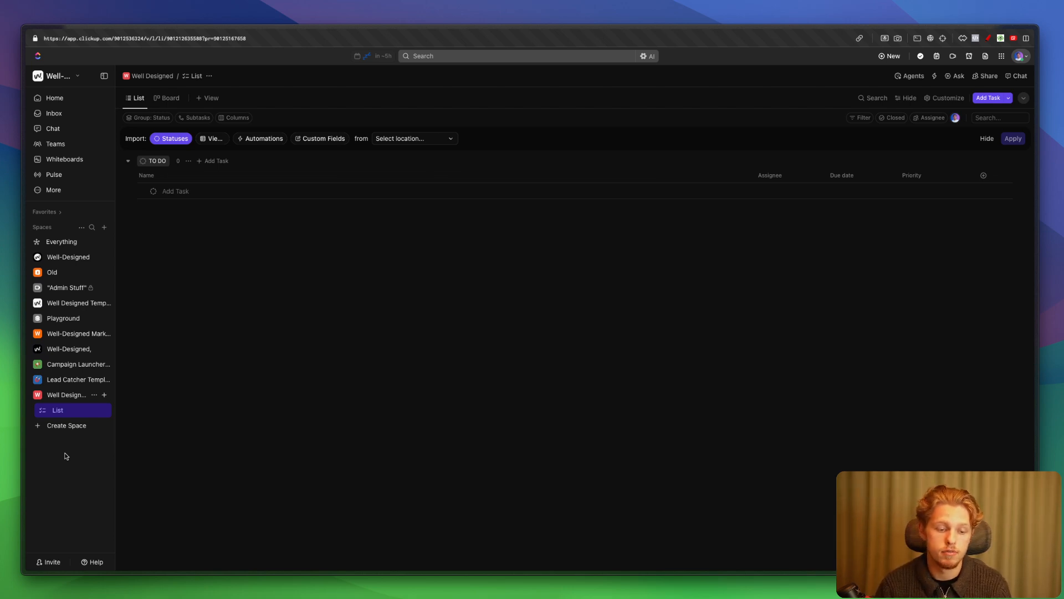
Step: Delete the default List from the new Well Designed Space
click(93, 410)
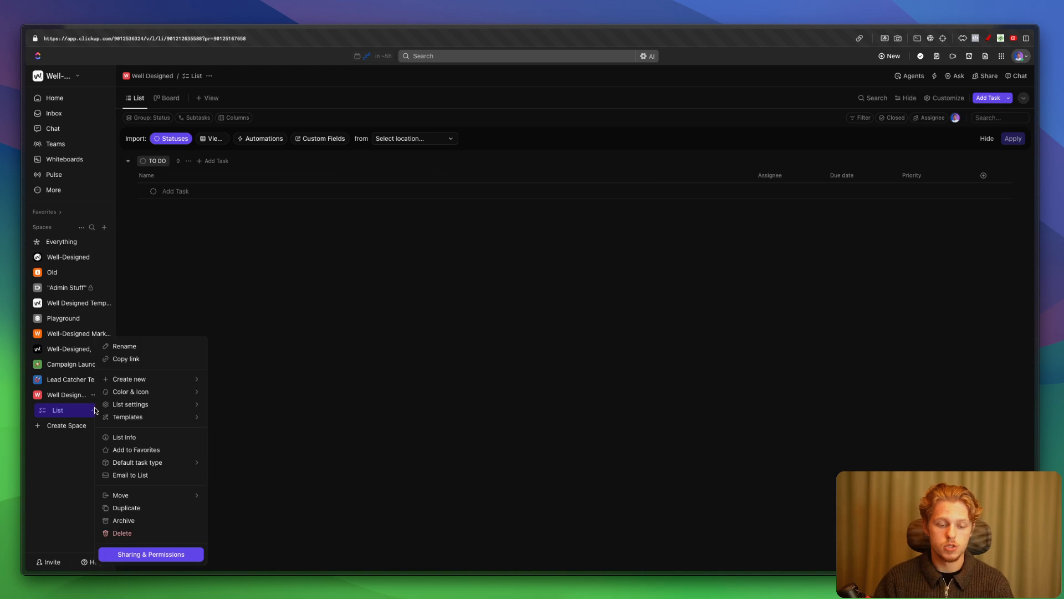
click(274, 192)
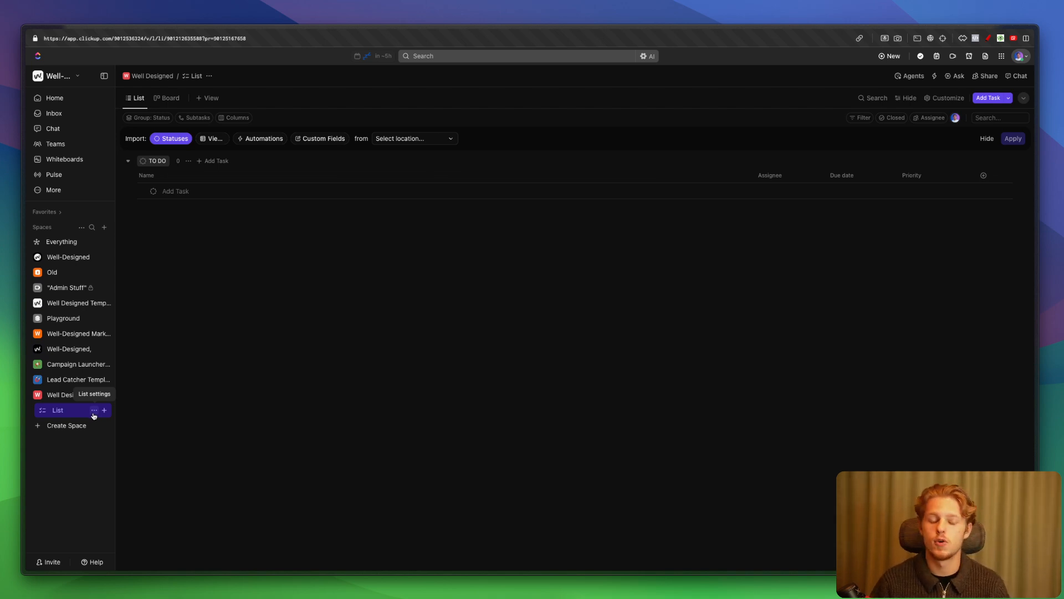
click(94, 410)
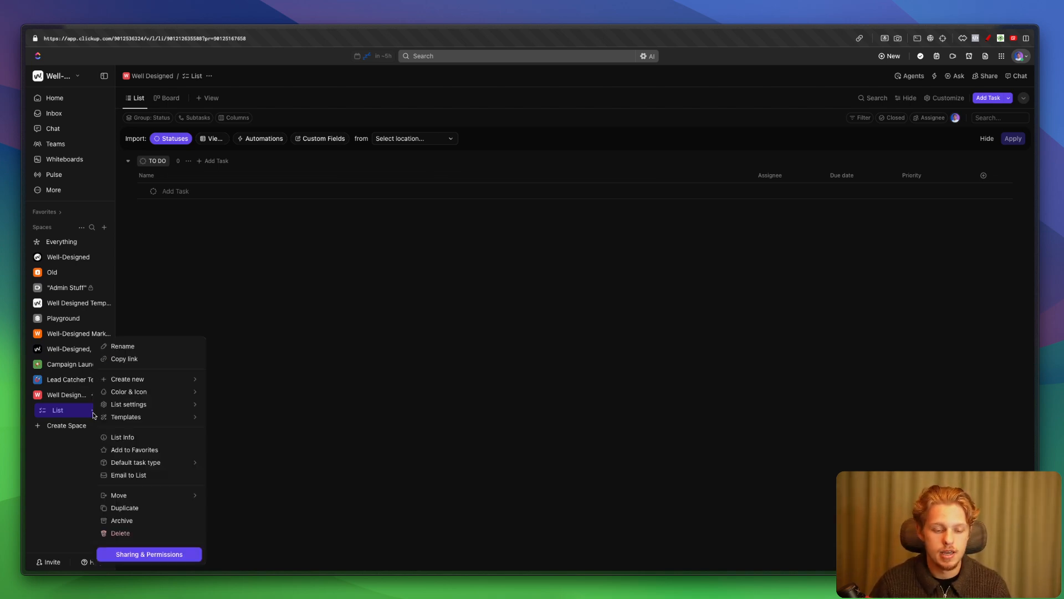
click(160, 534)
click(596, 207)
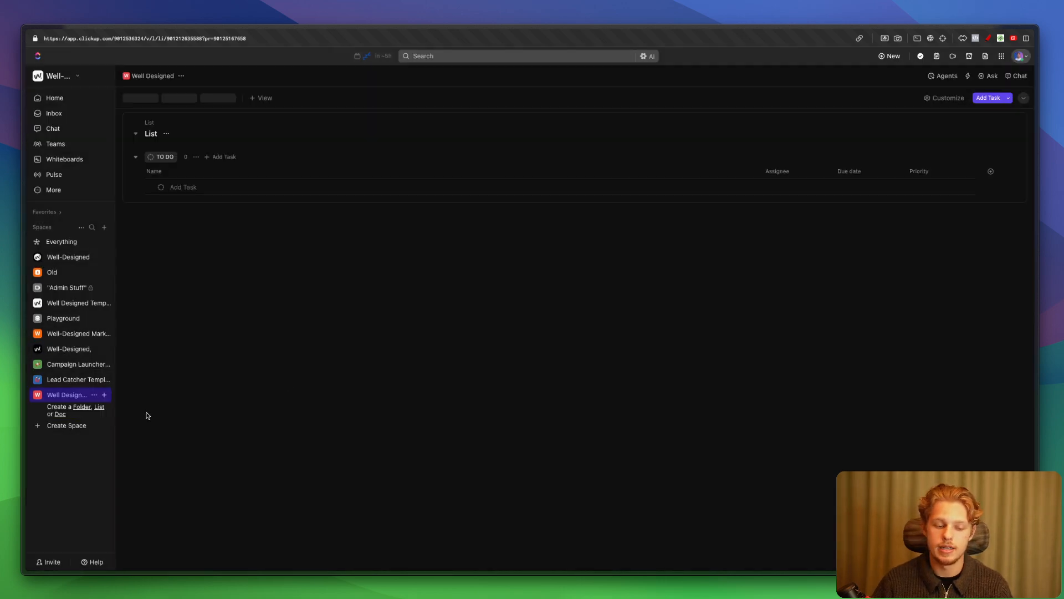
Step: Create a folder named "SEO" in the Well Designed Space, keeping the Space statuses
click(105, 395)
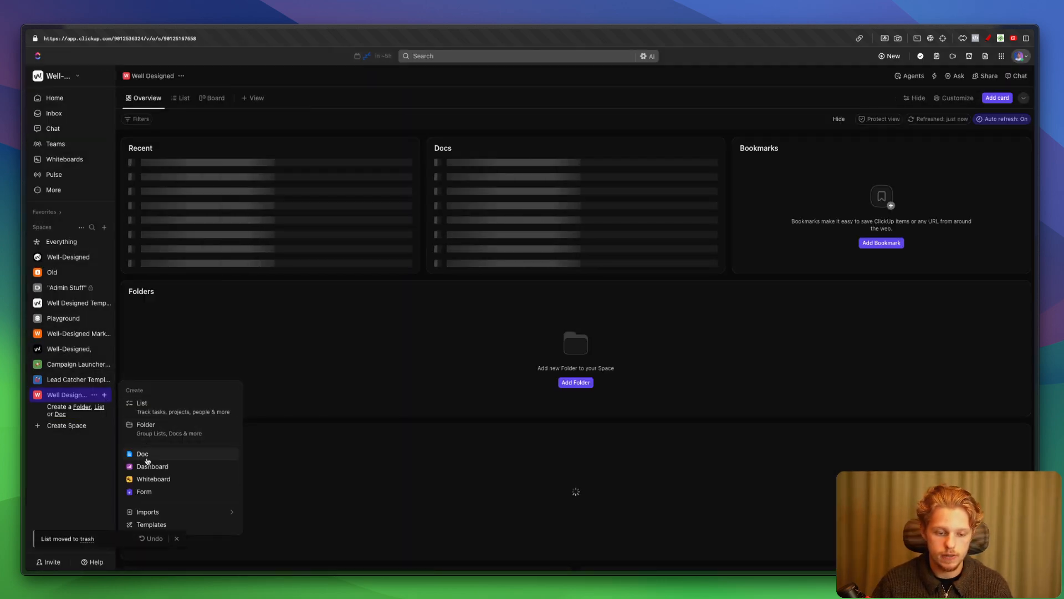
click(178, 426)
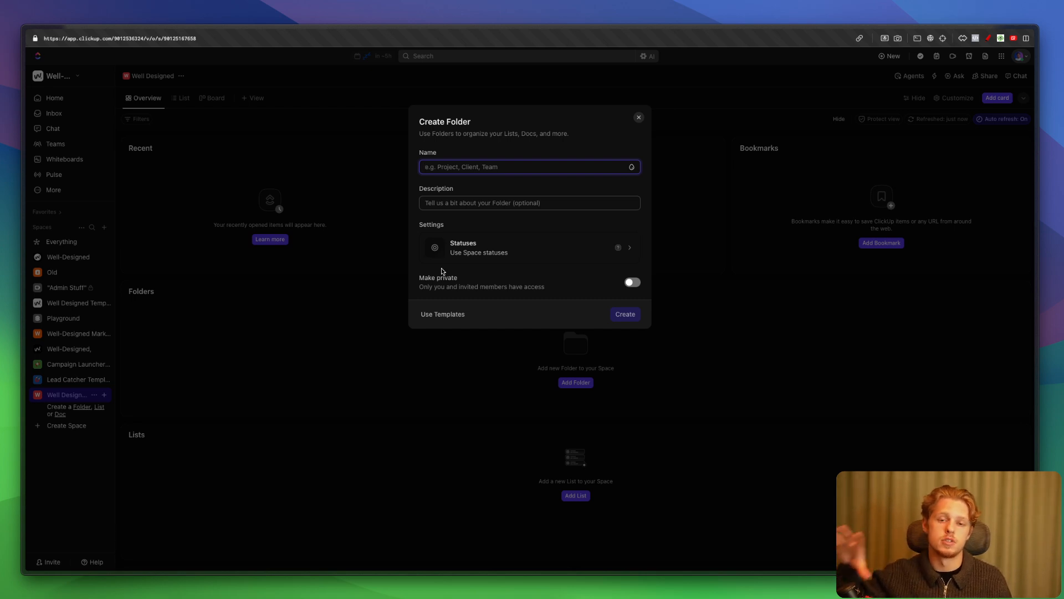
text(SEO)
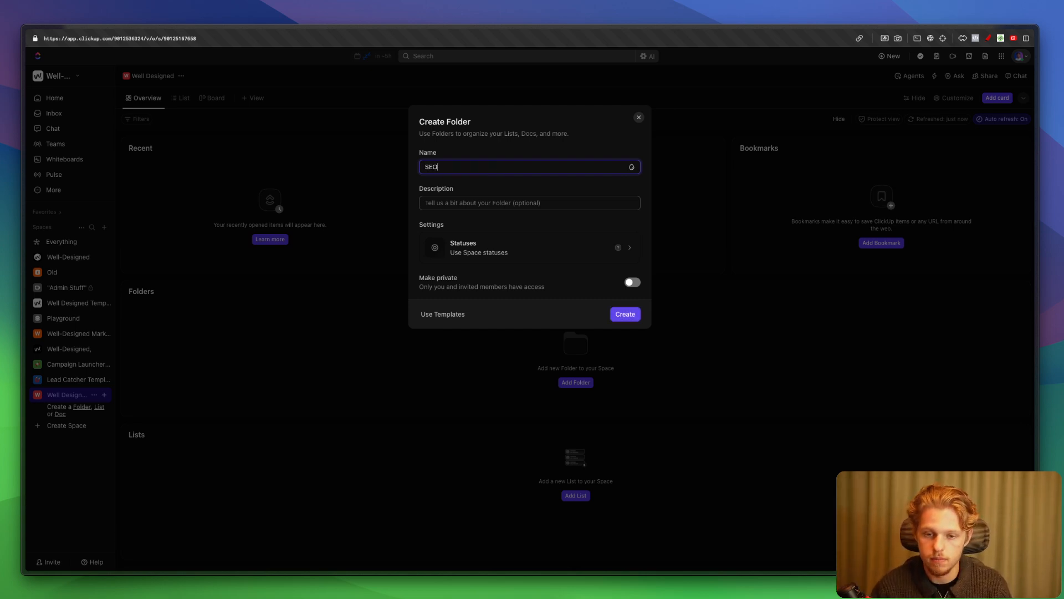
click(620, 320)
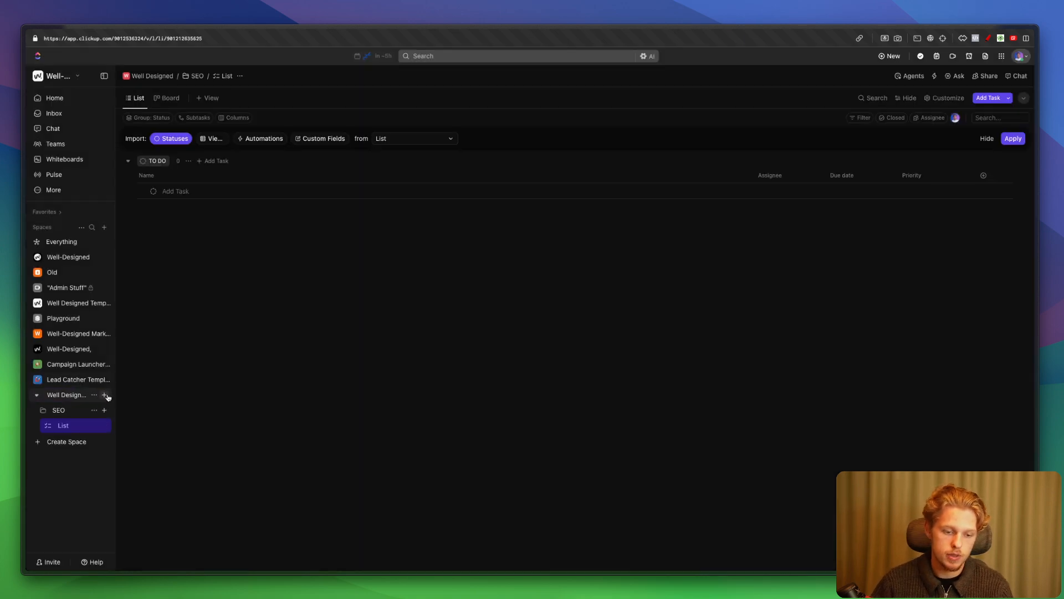
Step: Create a folder named "Social Media Marketing" in the Well Designed Space, keeping the Space statuses
click(104, 395)
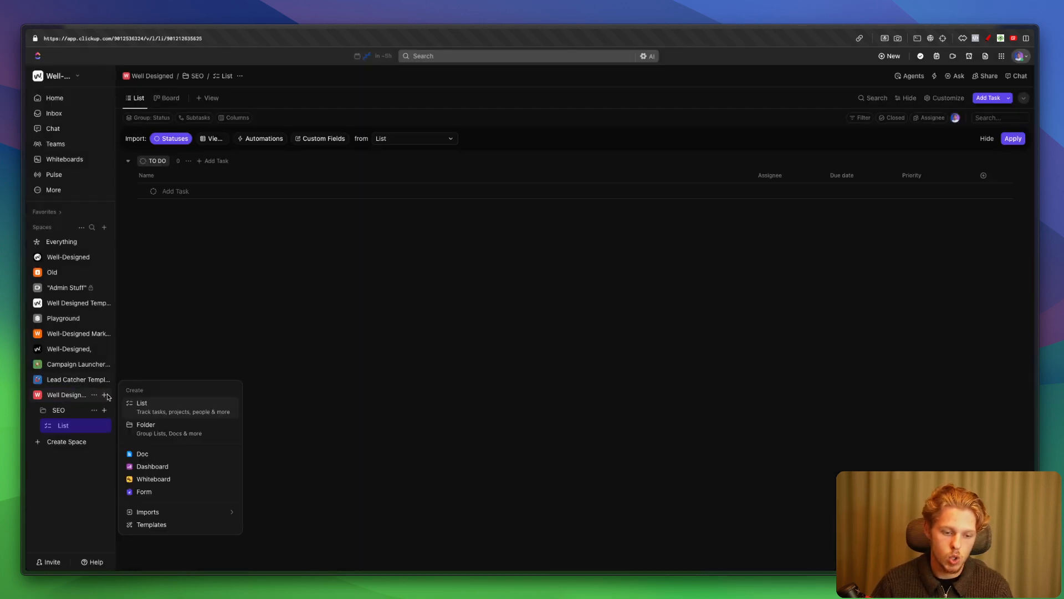
click(166, 428)
text(S)
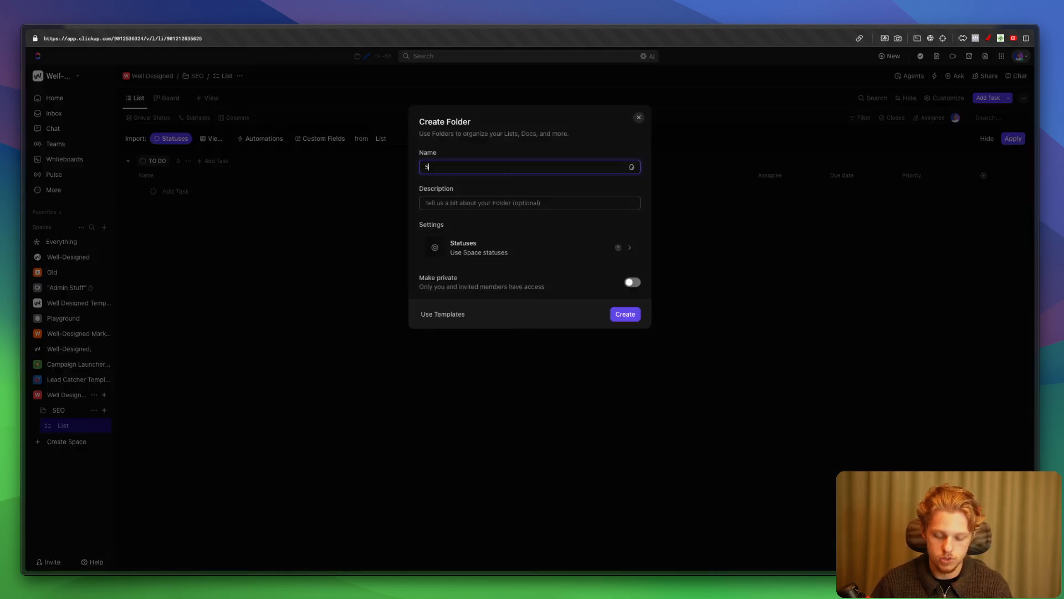
text(ocial Media Marketing)
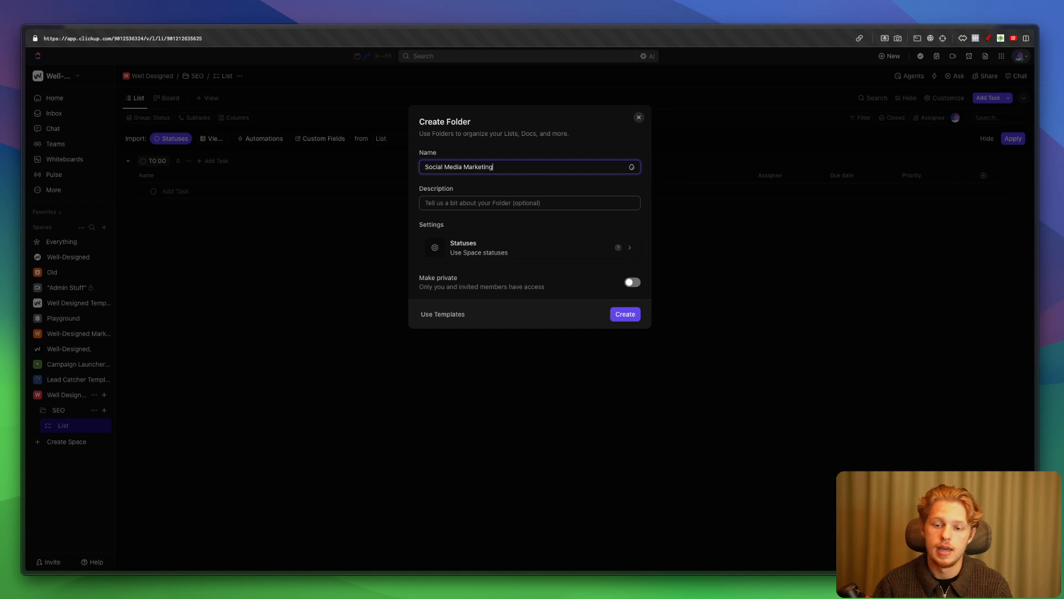
click(633, 315)
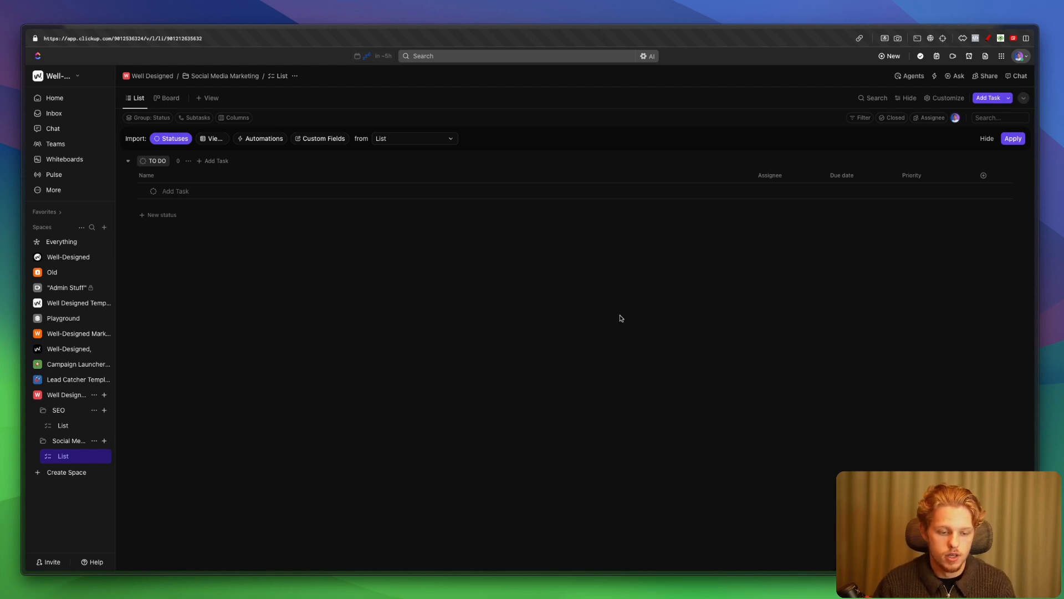
Step: Collapse the SEO and Social Media Marketing folders and create a folder named "Ads" in the Well Designed Space
click(48, 410)
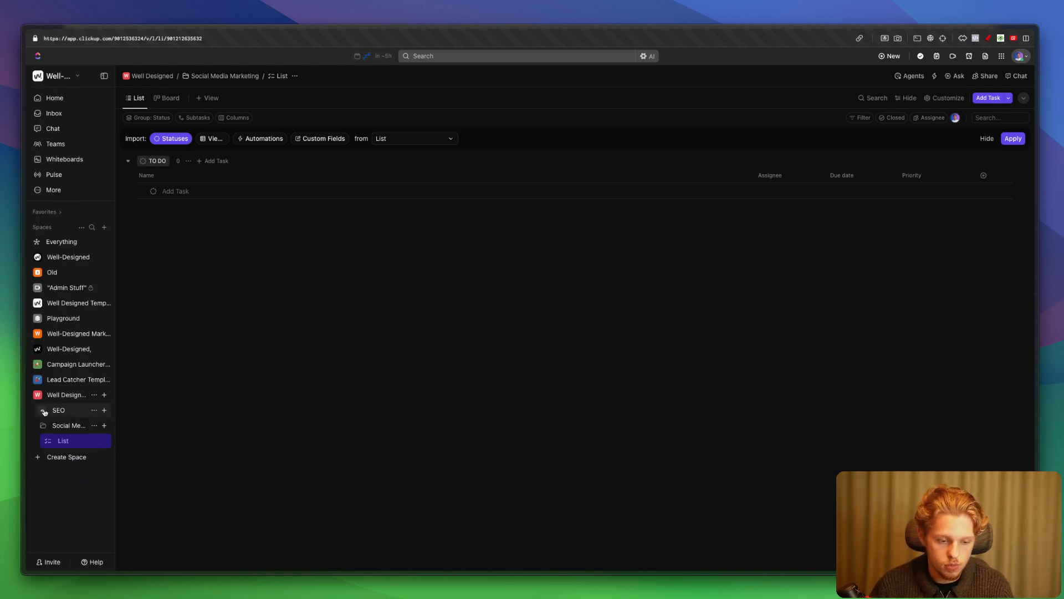
click(44, 426)
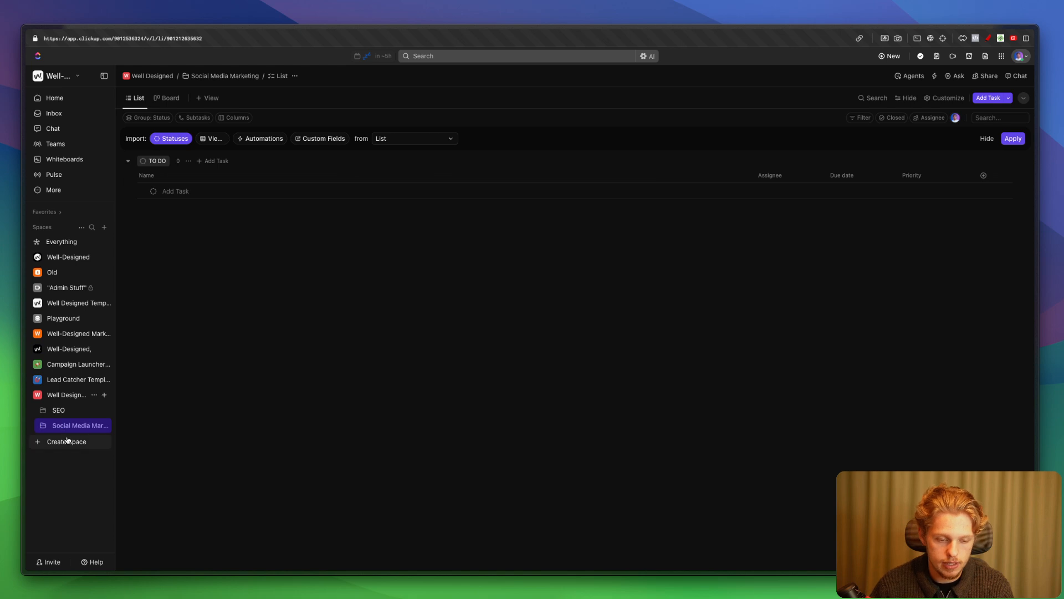
click(105, 394)
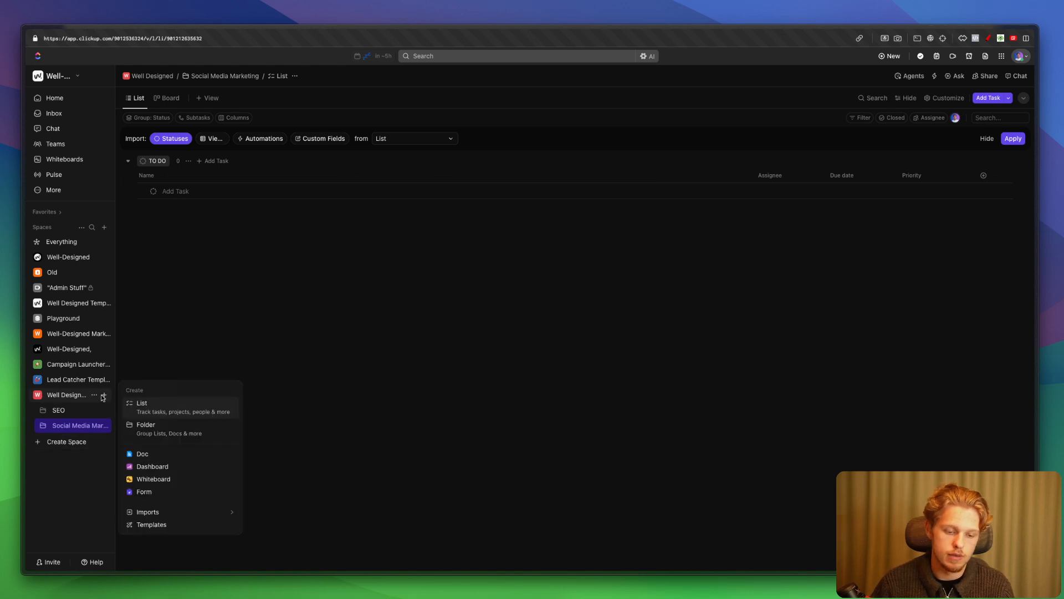
click(164, 429)
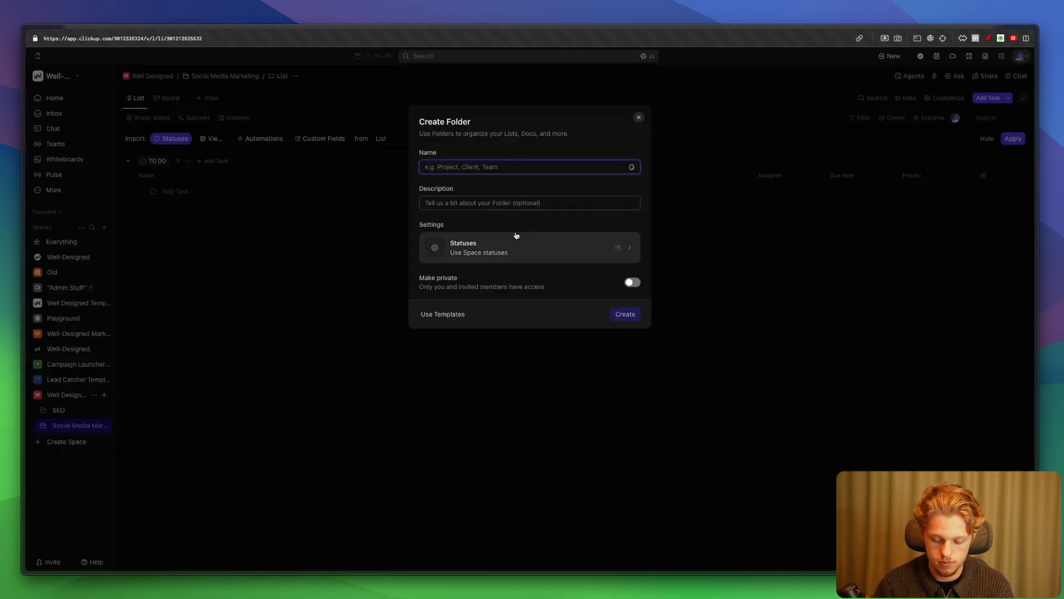
text(Ads)
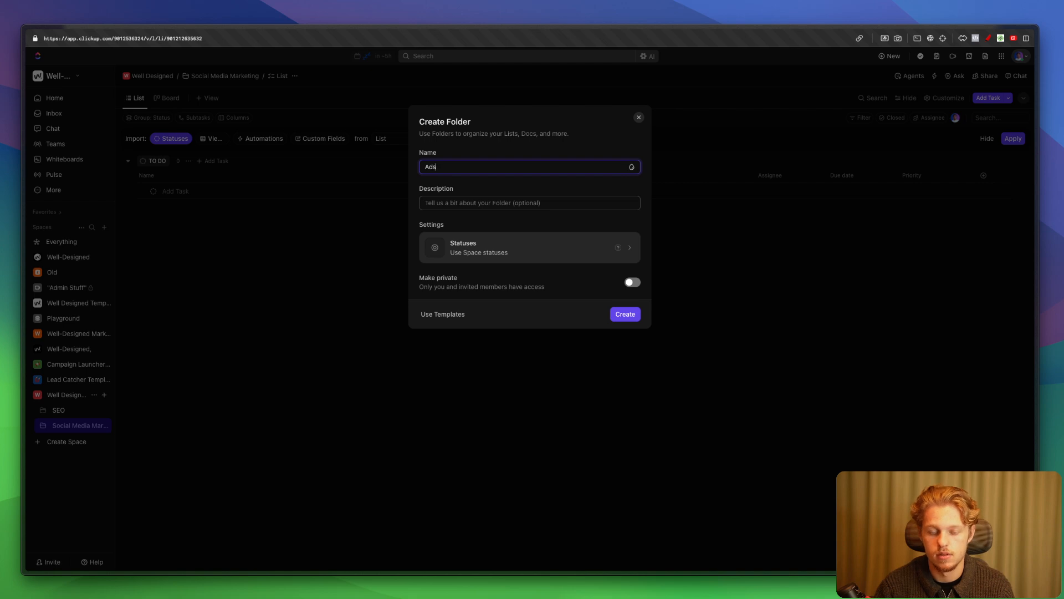
click(623, 314)
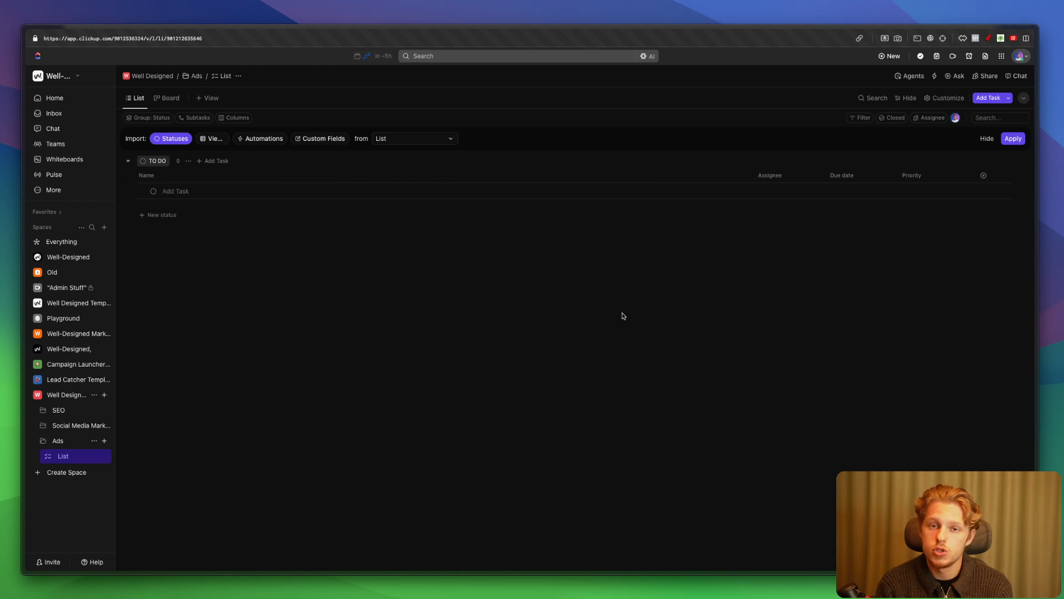
Step: Underline the SEO, Social Media Marketing and Ads folders in red and clear the annotation
key(alt+p)
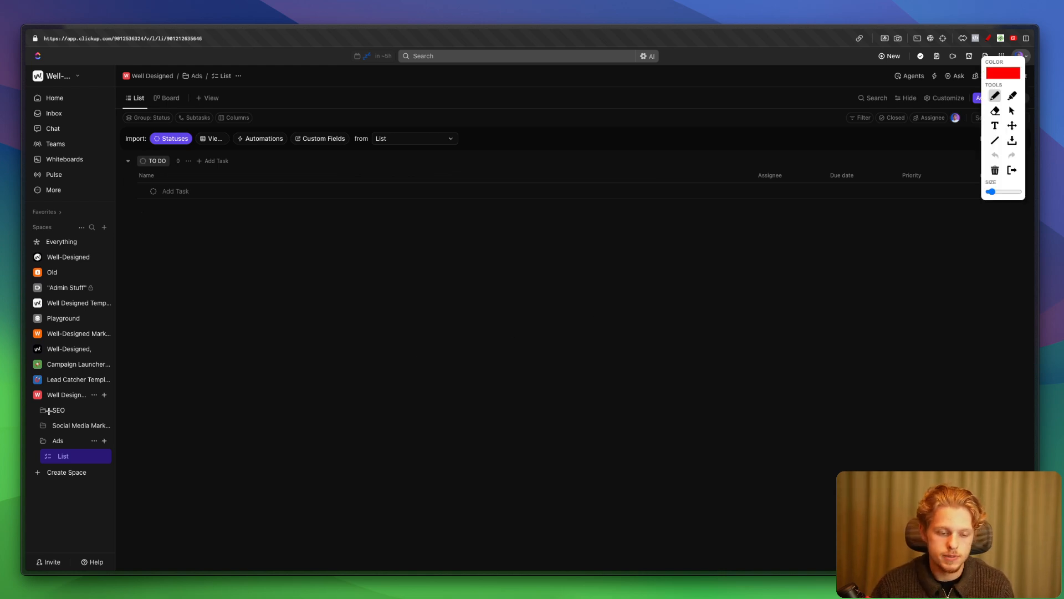
drag(41, 417, 75, 415)
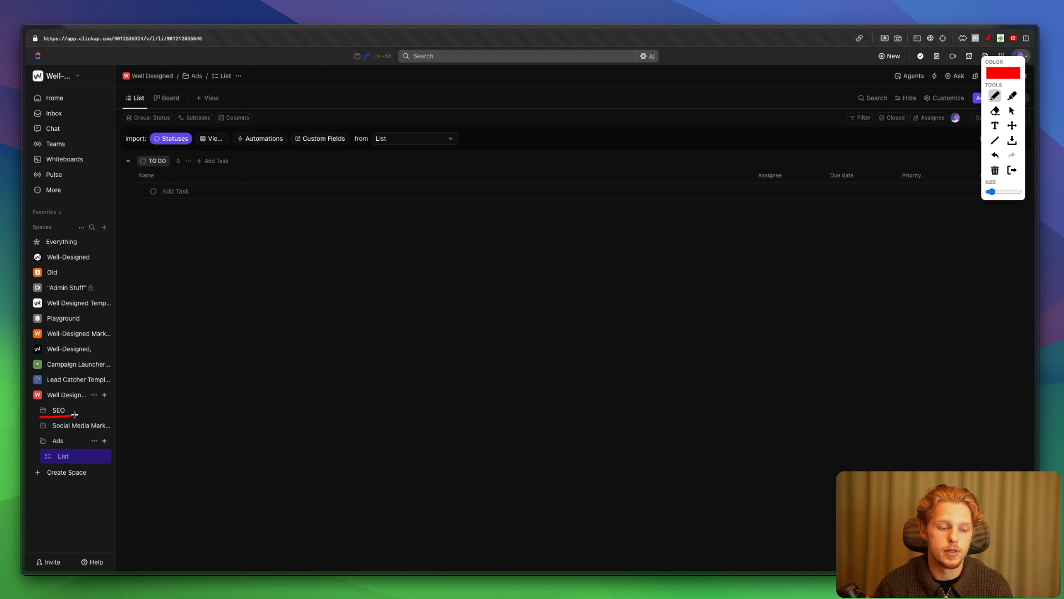
mouse_move(33, 430)
mouse_down()
mouse_move(83, 430)
mouse_move(60, 448)
mouse_up()
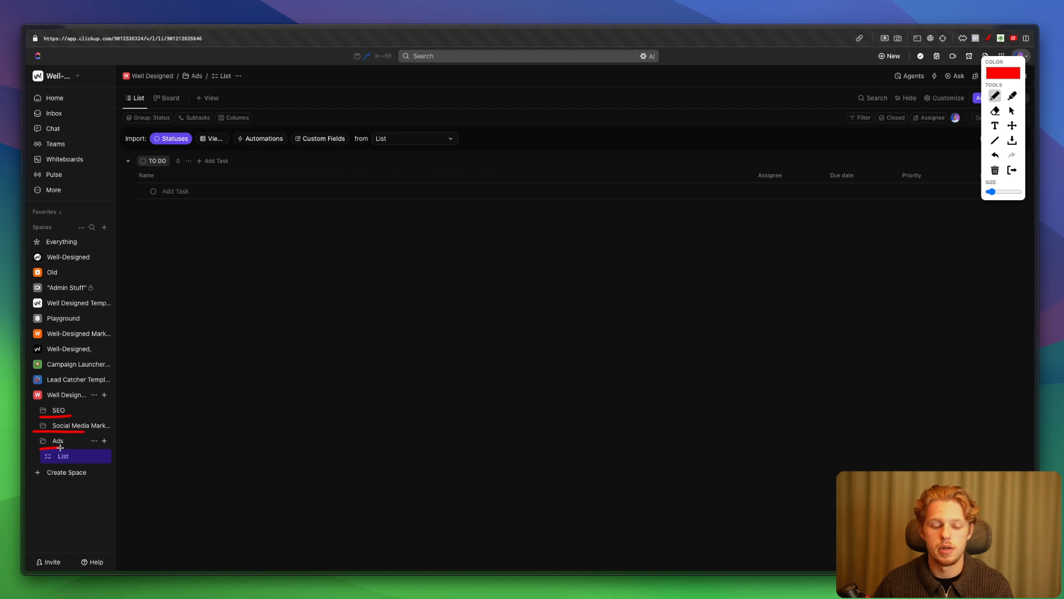
key(Escape)
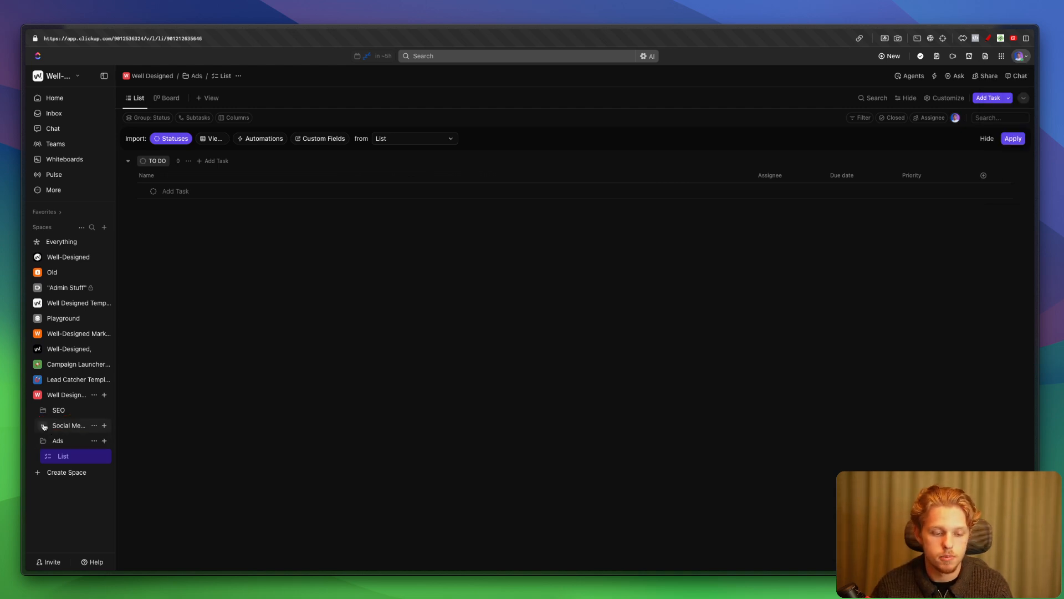
Step: Expand the Social Media Marketing and SEO folders and narrow the Name column in the Ads folder's list
click(44, 426)
click(46, 411)
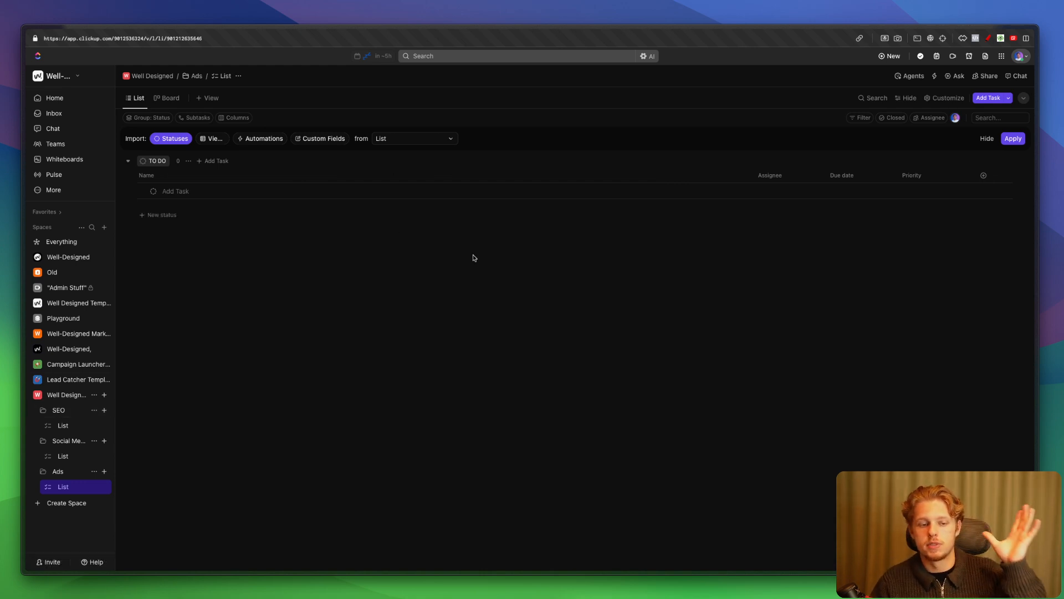
drag(751, 175, 257, 176)
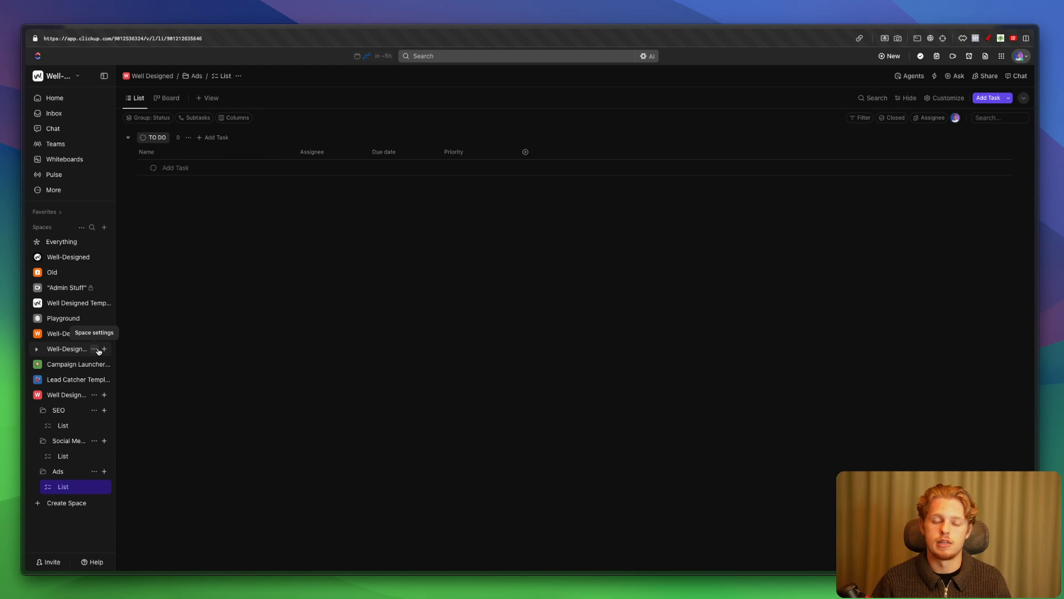
Step: Rename the default list in the SEO folder as "Fulfillment"
click(63, 425)
right_click(62, 425)
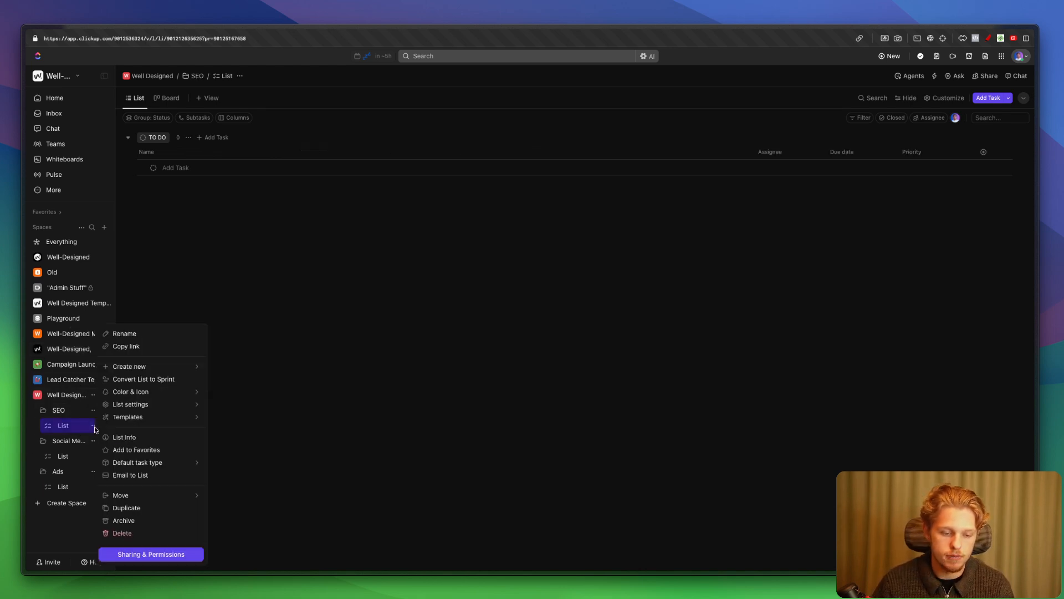
click(124, 333)
key(BackSpace)
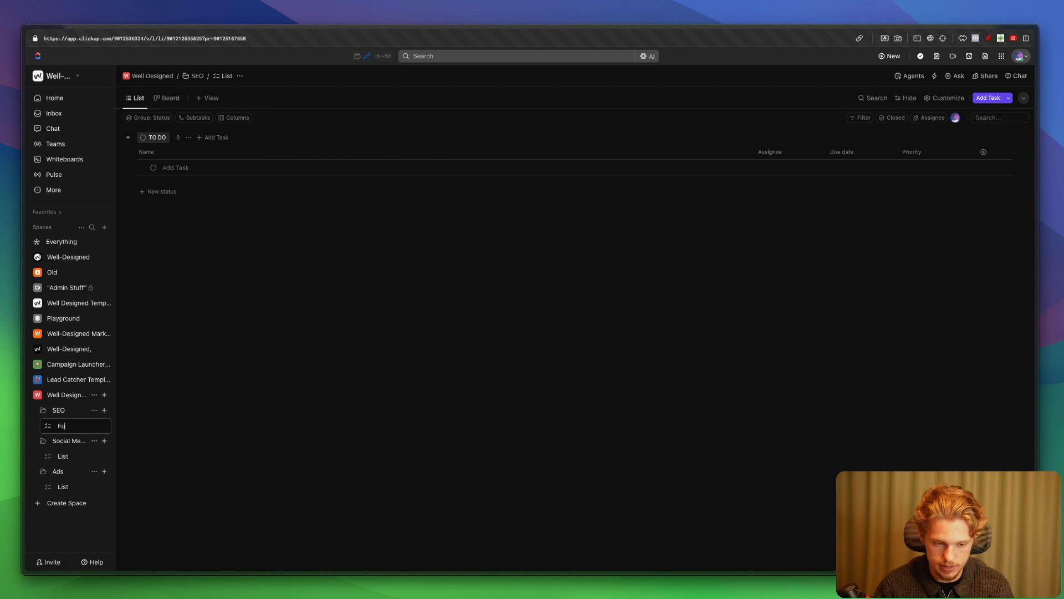
key(Return)
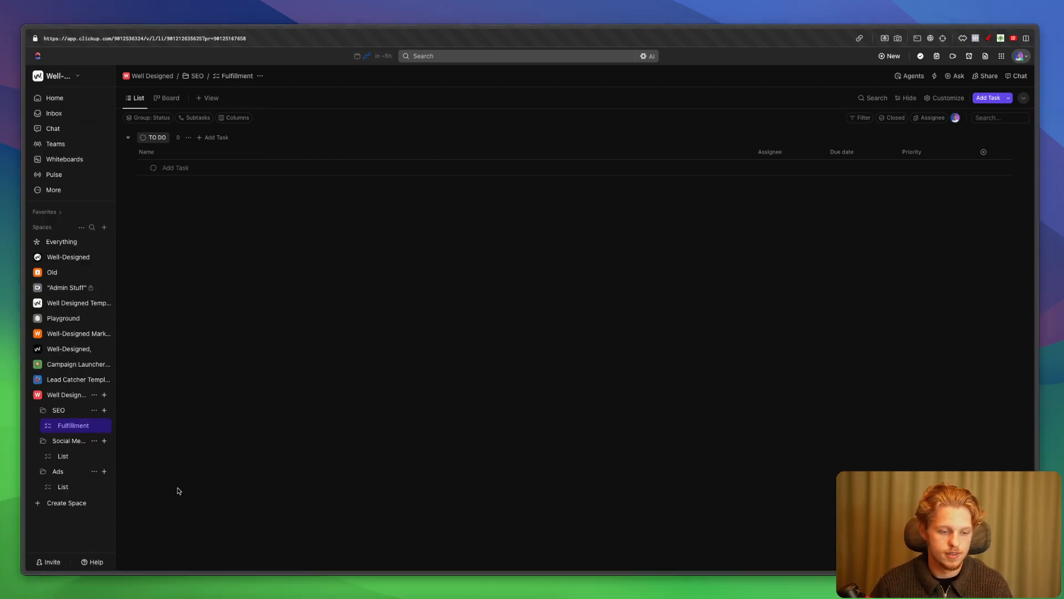
Step: Create a list named "Internal" in the SEO folder and dismiss the field creation pane
click(104, 409)
click(166, 422)
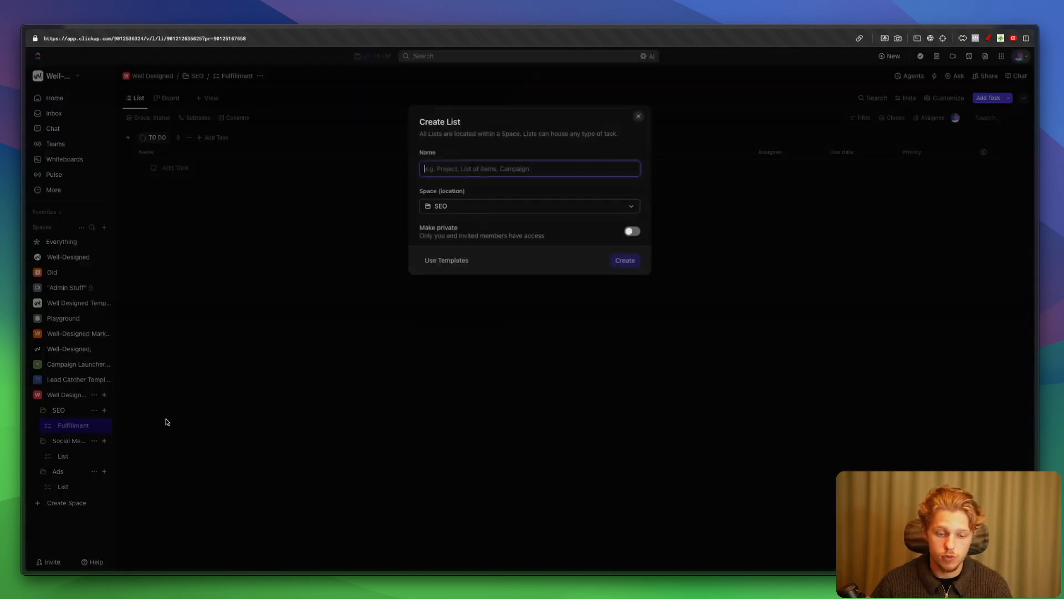
text(Intenra)
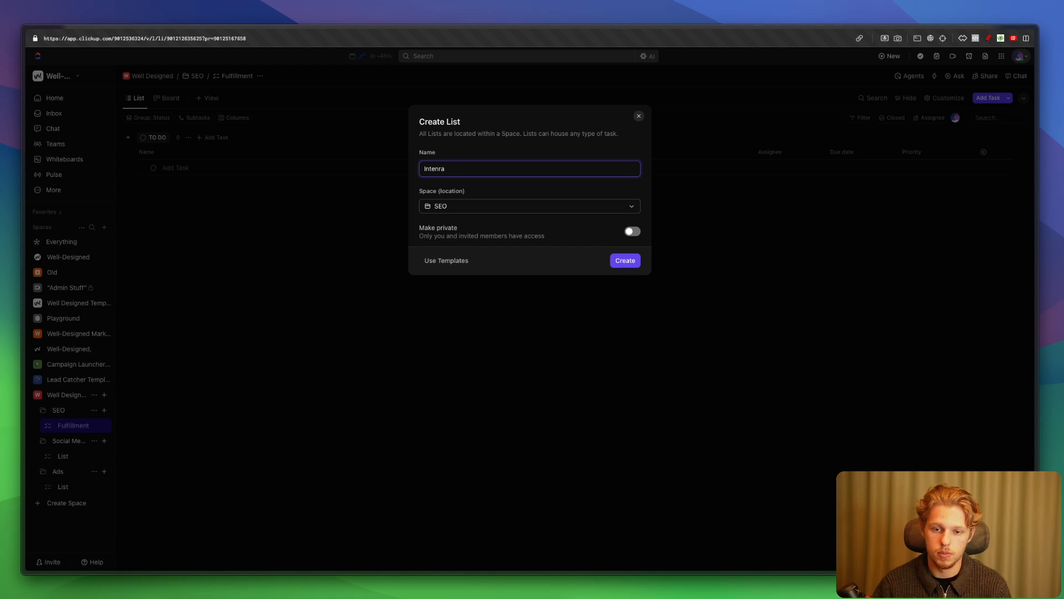
text(rnba)
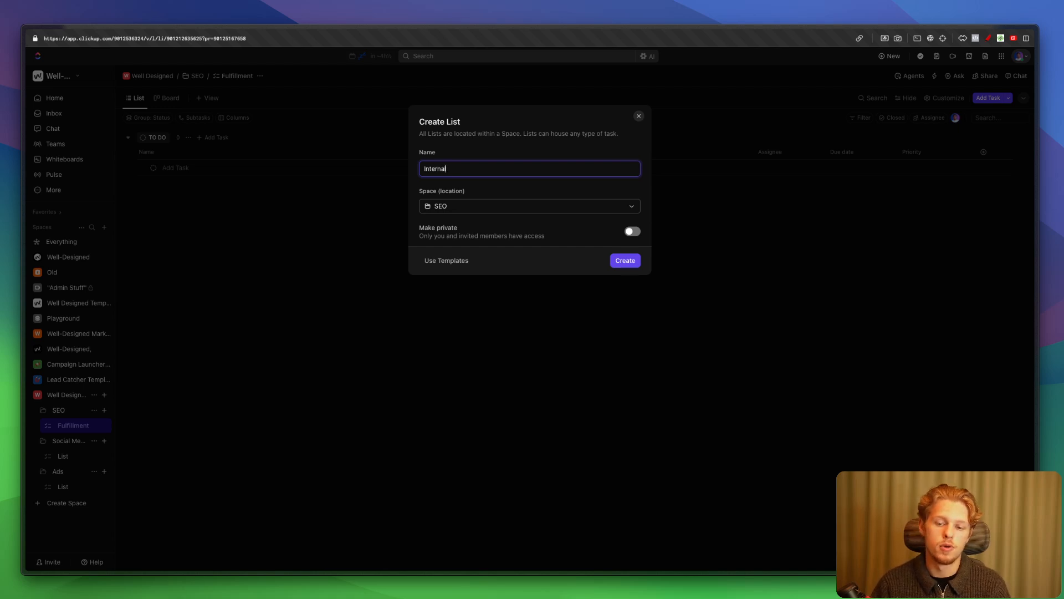
click(626, 260)
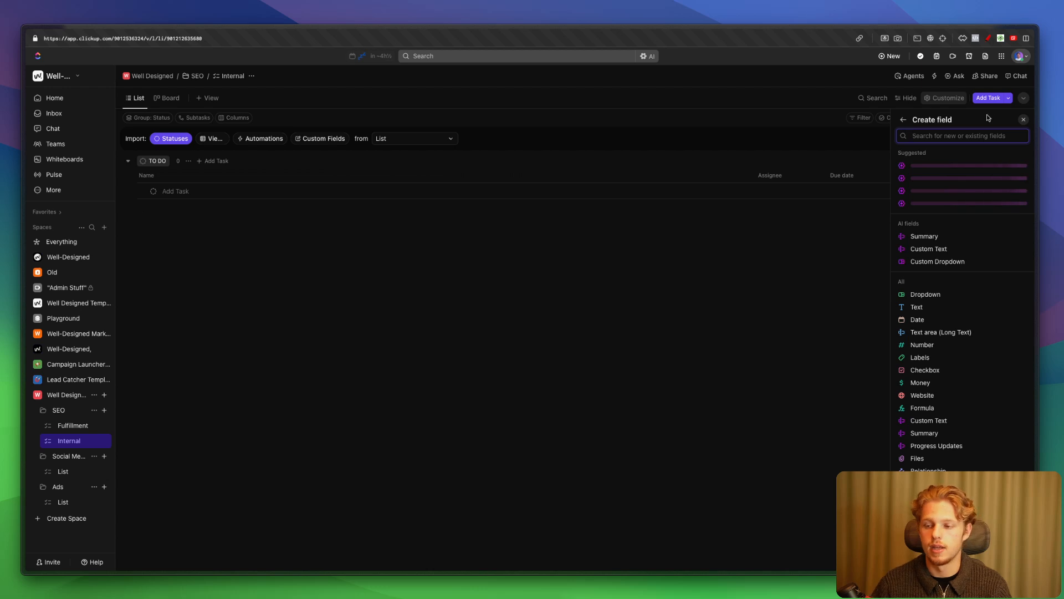
click(1023, 120)
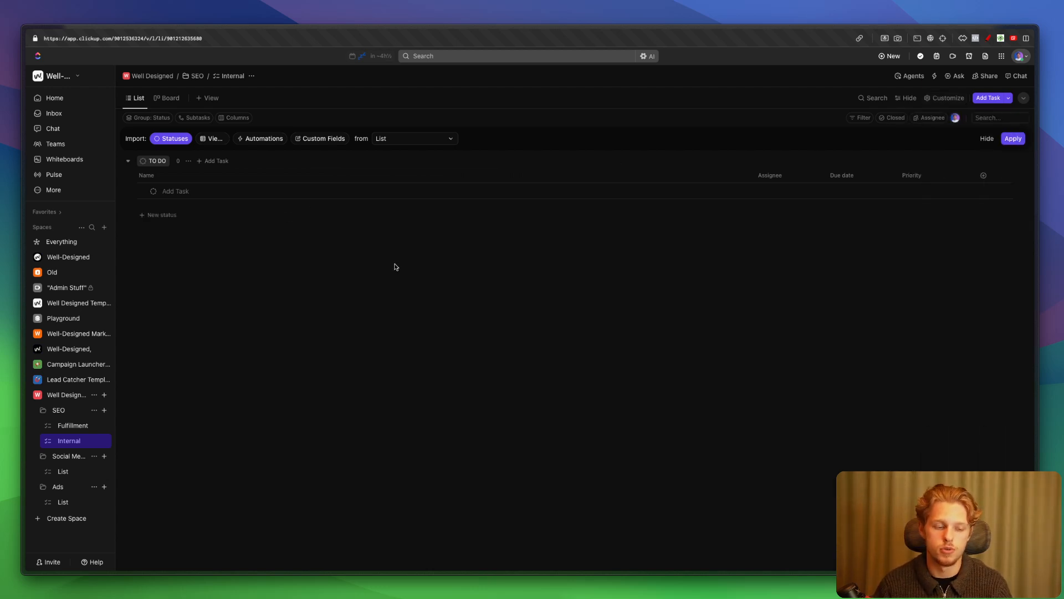
Step: In the SEO Fulfillment list, narrow the Name column and add the tasks "Write copy on the sote" and "Ask for ideas"
click(80, 426)
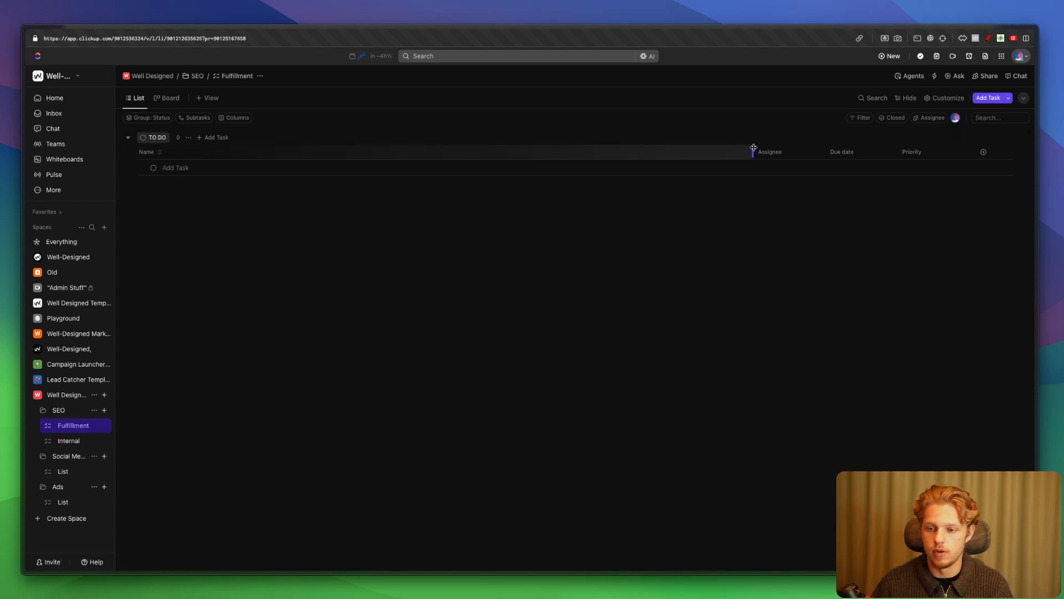
drag(752, 151, 298, 151)
click(185, 169)
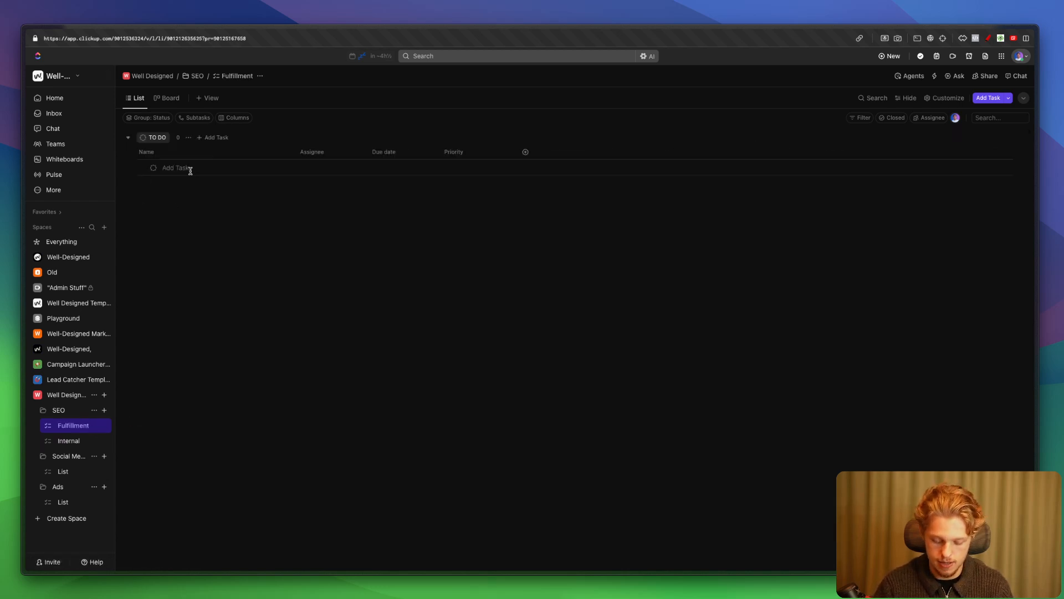
click(190, 169)
text(Wr)
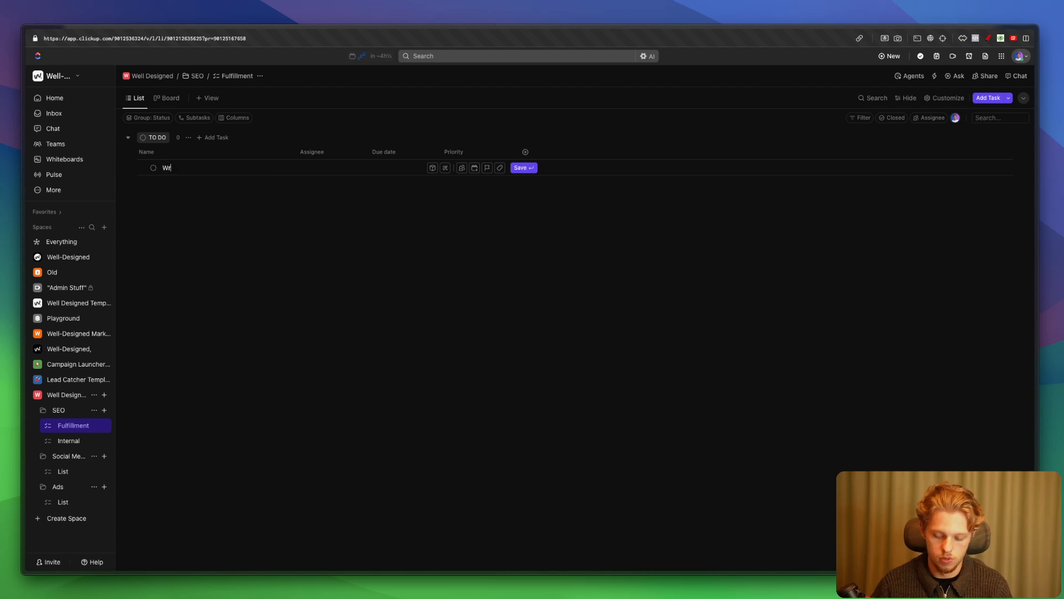
text(ite copy on the sote)
key(Return)
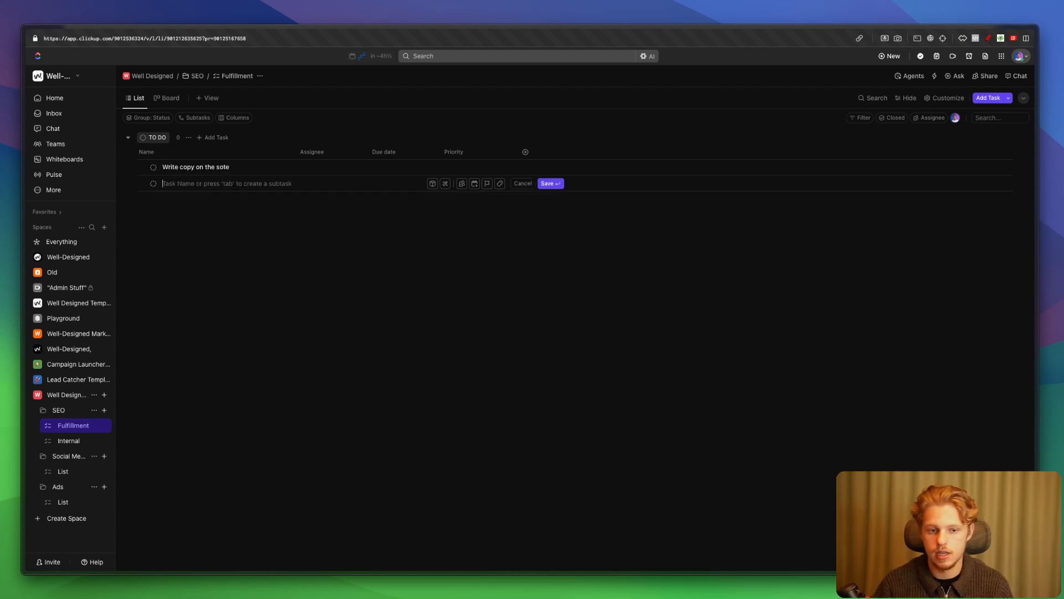
text(Ask for id)
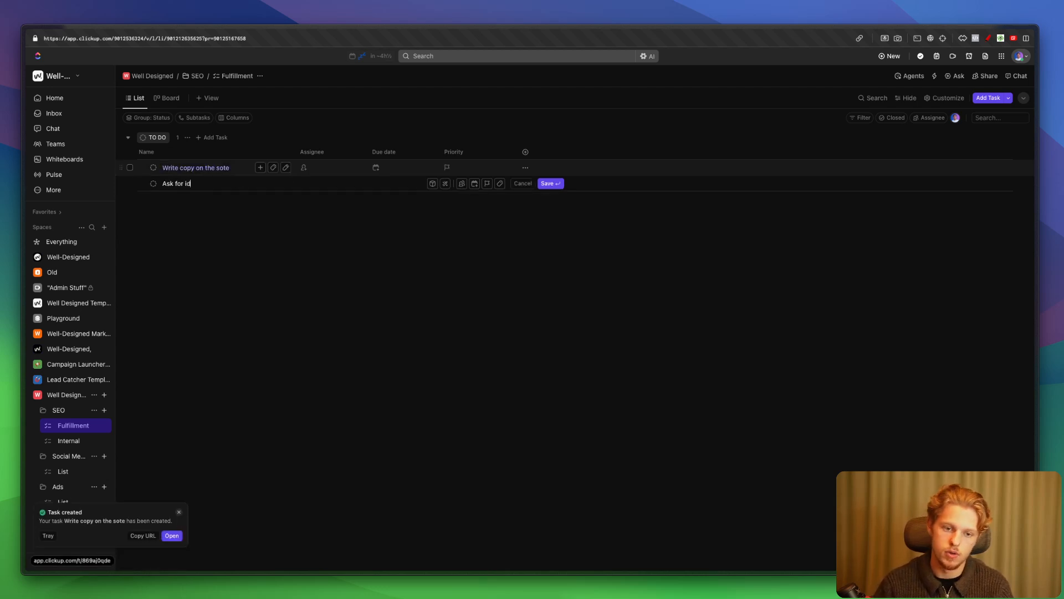
text(eas)
key(Return)
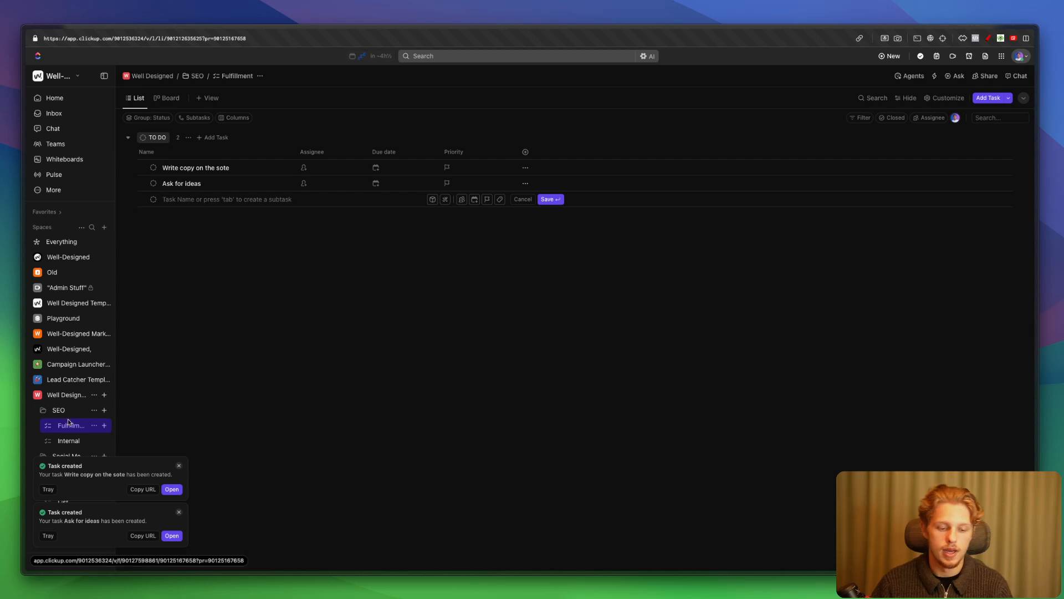
Step: Add a task named "Weekly catchup team" to the SEO folder's Internal list
click(69, 441)
click(199, 173)
text(Weekl)
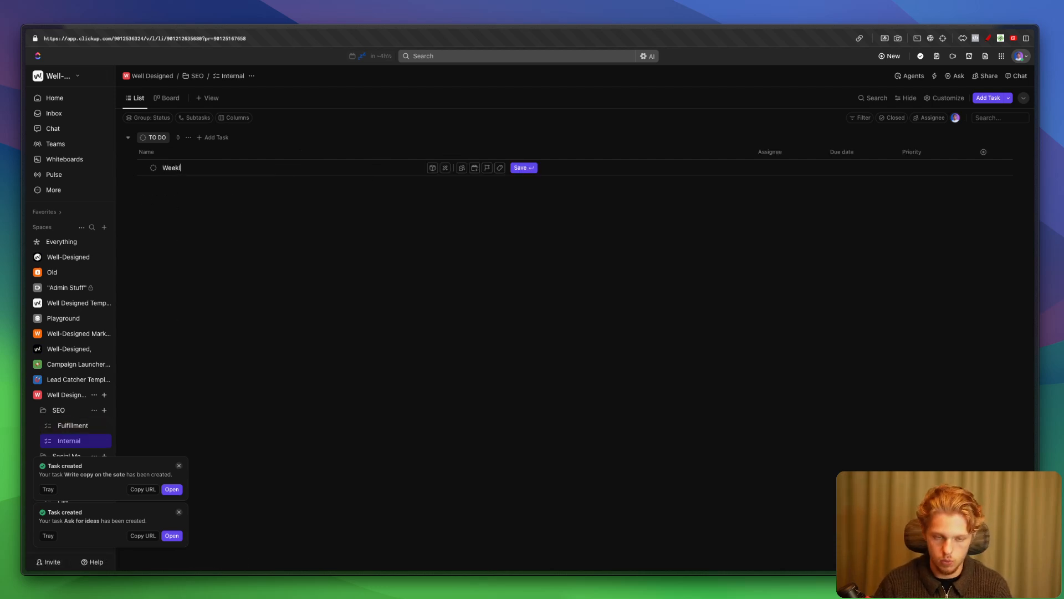
text(y catchup meet)
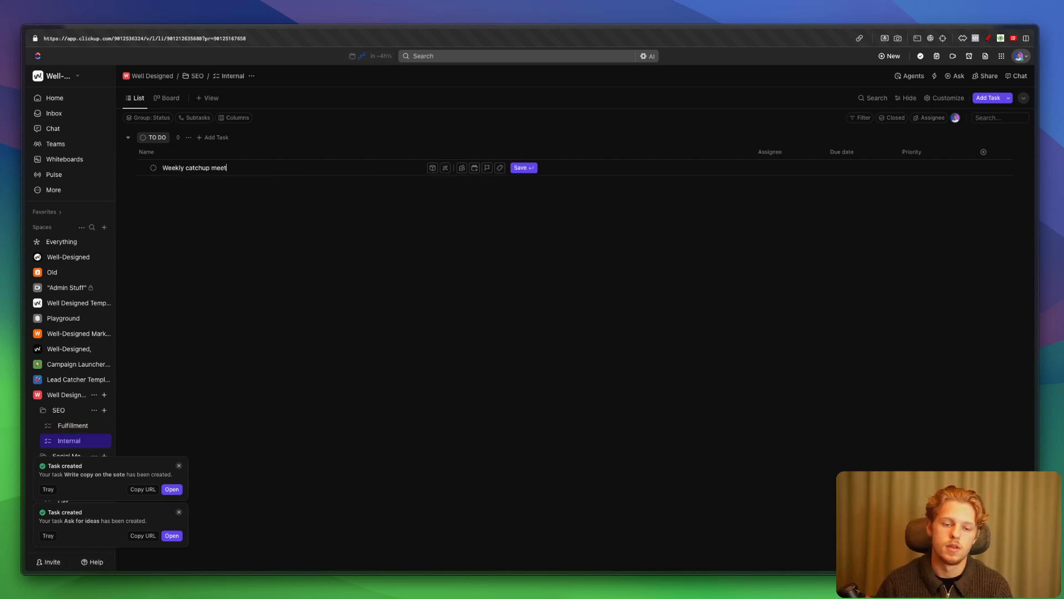
key(BackSpace)
key(BackSpace)
text(team)
key(Return)
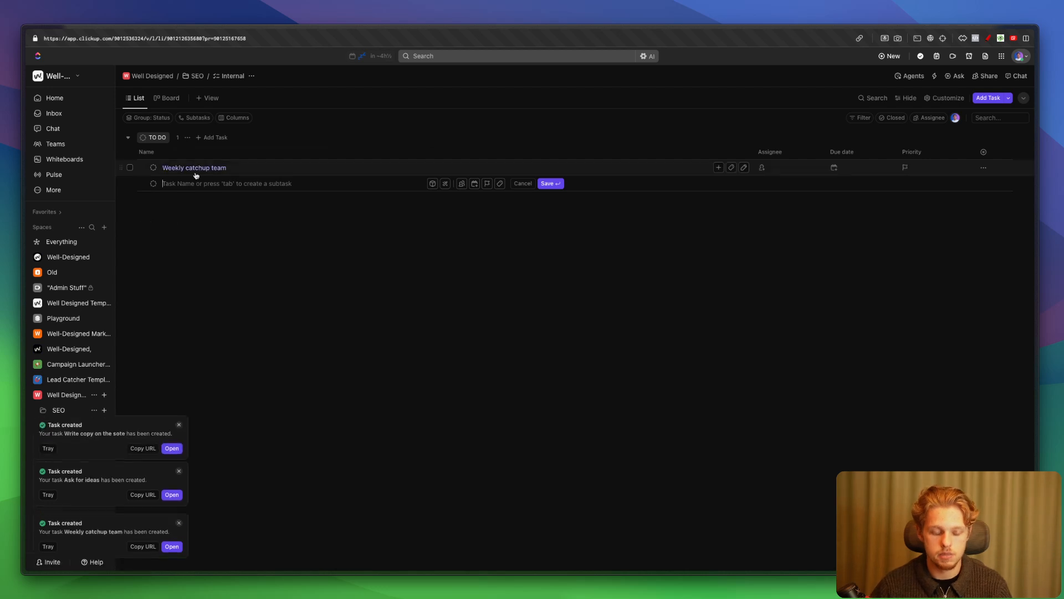
click(77, 424)
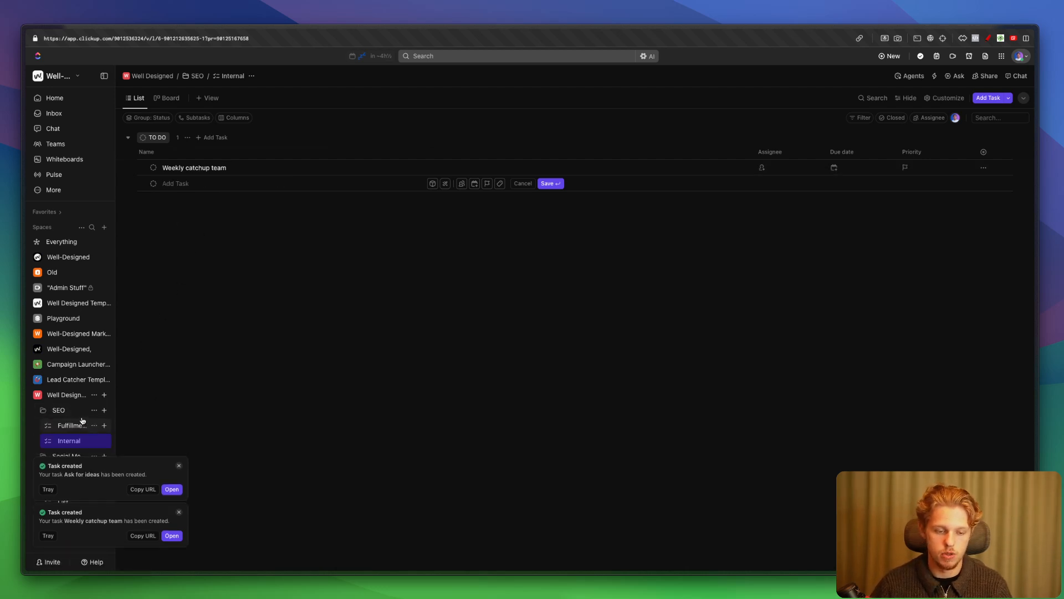
click(68, 440)
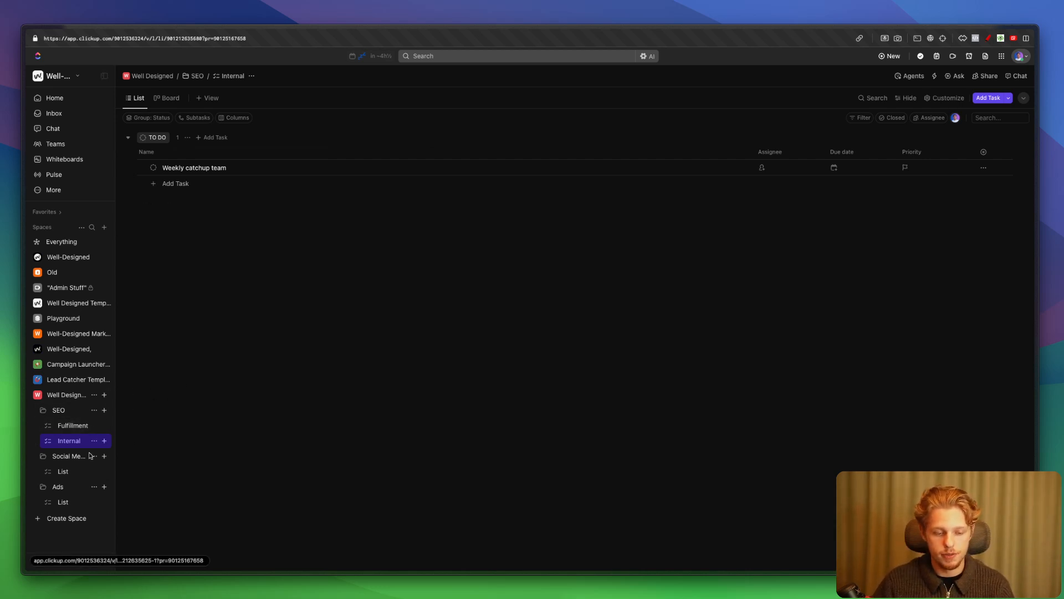
click(105, 412)
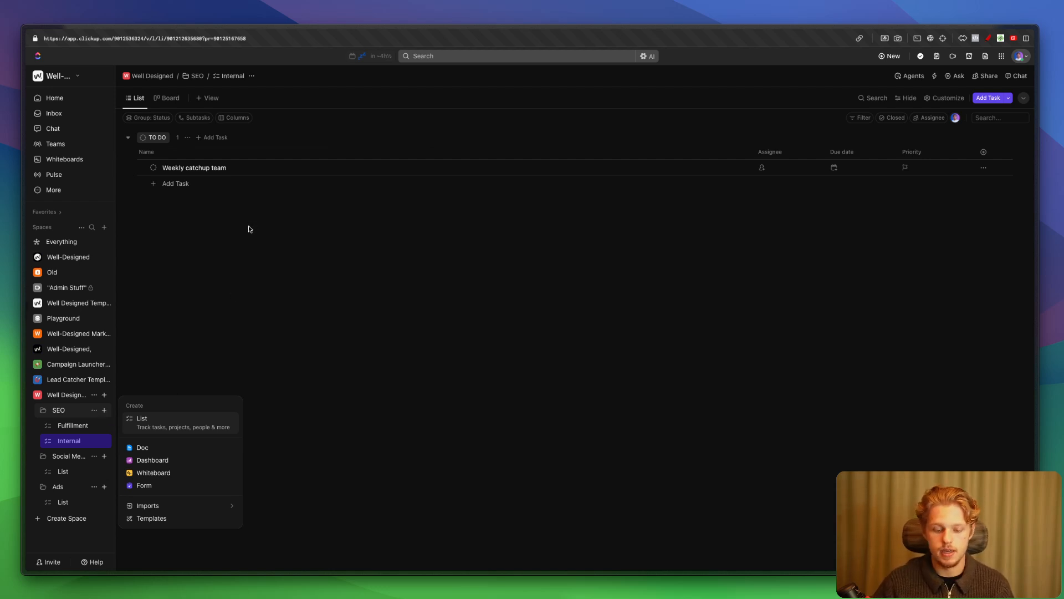
Step: Sketch in red a 1 beside one crossed box and a 2 beside three crossed boxes, and clear the annotation
key(alt+1)
mouse_move(235, 220)
mouse_down()
mouse_move(265, 213)
mouse_move(261, 265)
mouse_up()
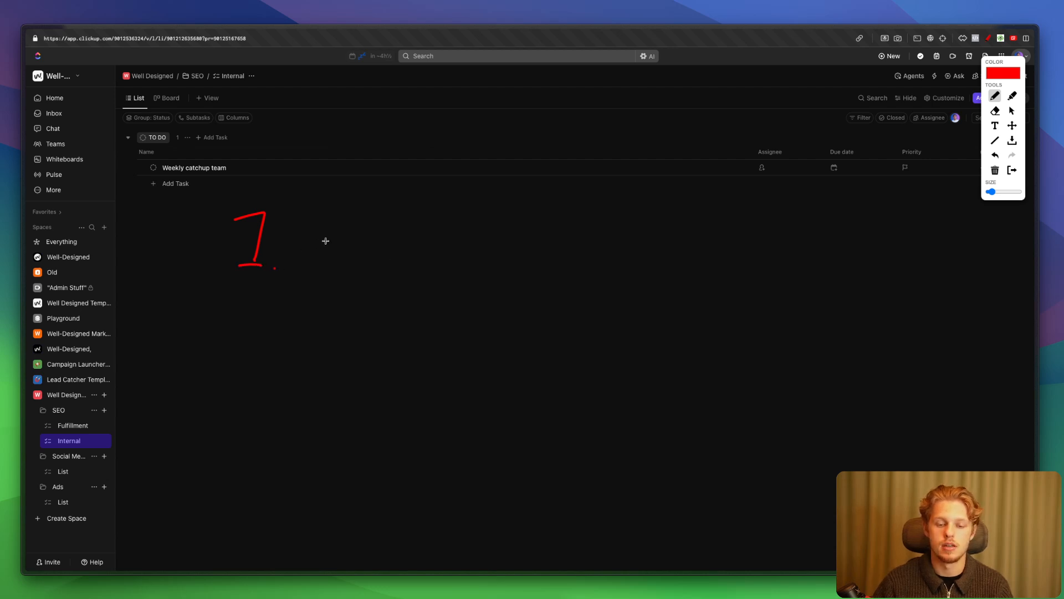
mouse_move(322, 213)
mouse_down()
mouse_move(324, 274)
mouse_move(394, 238)
mouse_move(324, 205)
mouse_up()
mouse_move(324, 272)
mouse_down()
mouse_move(374, 213)
mouse_move(402, 257)
mouse_up()
drag(228, 309, 255, 352)
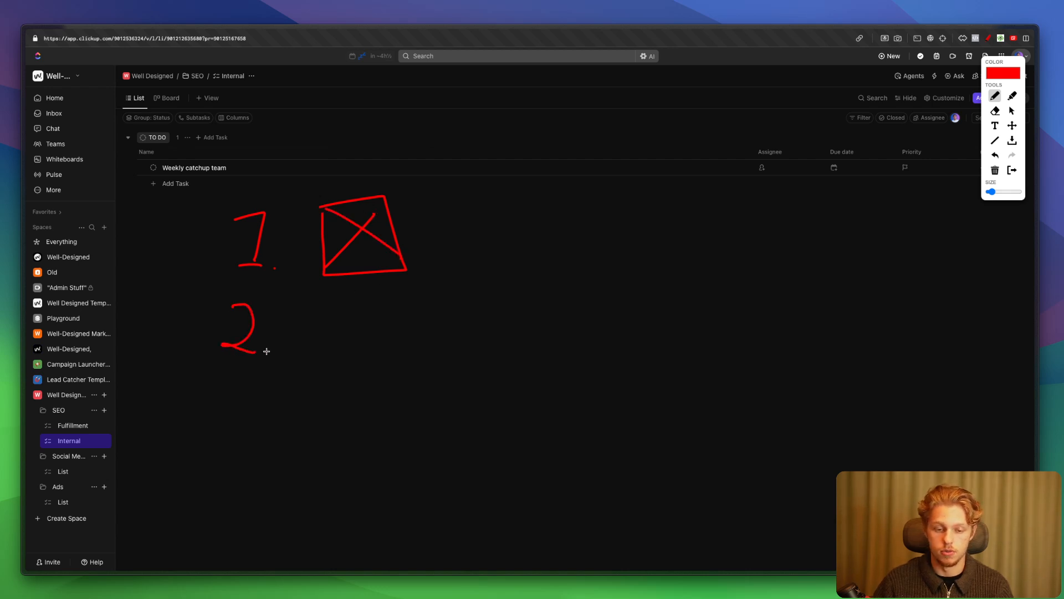
click(280, 351)
mouse_move(322, 303)
mouse_down()
mouse_move(319, 360)
mouse_move(380, 308)
mouse_move(312, 364)
mouse_move(361, 327)
mouse_move(381, 366)
mouse_move(494, 301)
mouse_move(435, 361)
mouse_move(504, 301)
mouse_up()
drag(420, 299, 469, 348)
mouse_move(539, 375)
mouse_down()
mouse_move(534, 302)
mouse_move(624, 380)
mouse_move(552, 376)
mouse_up()
drag(534, 300, 602, 361)
drag(538, 374, 604, 309)
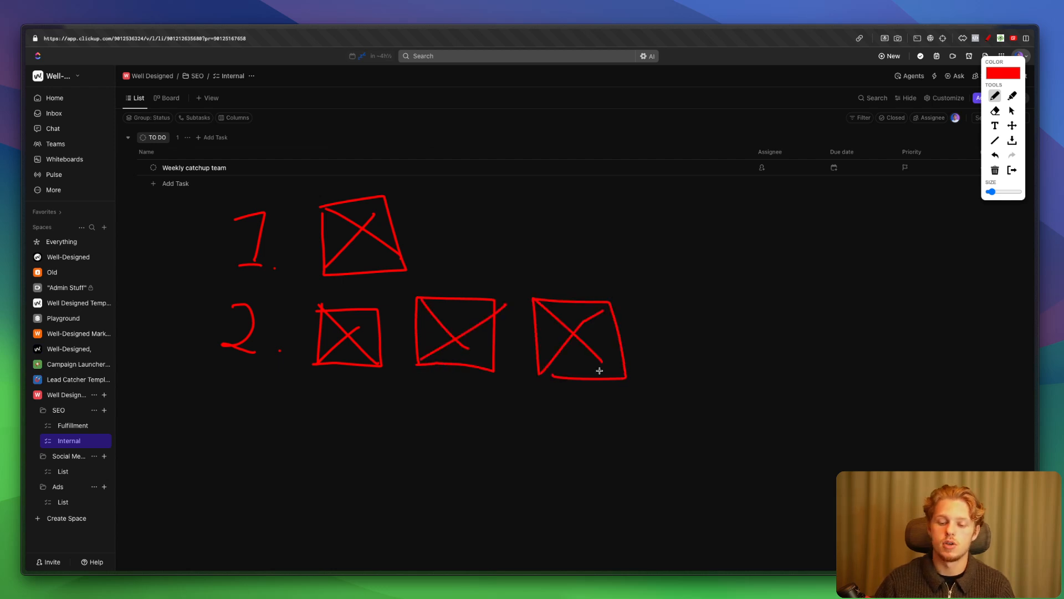
drag(603, 363, 624, 379)
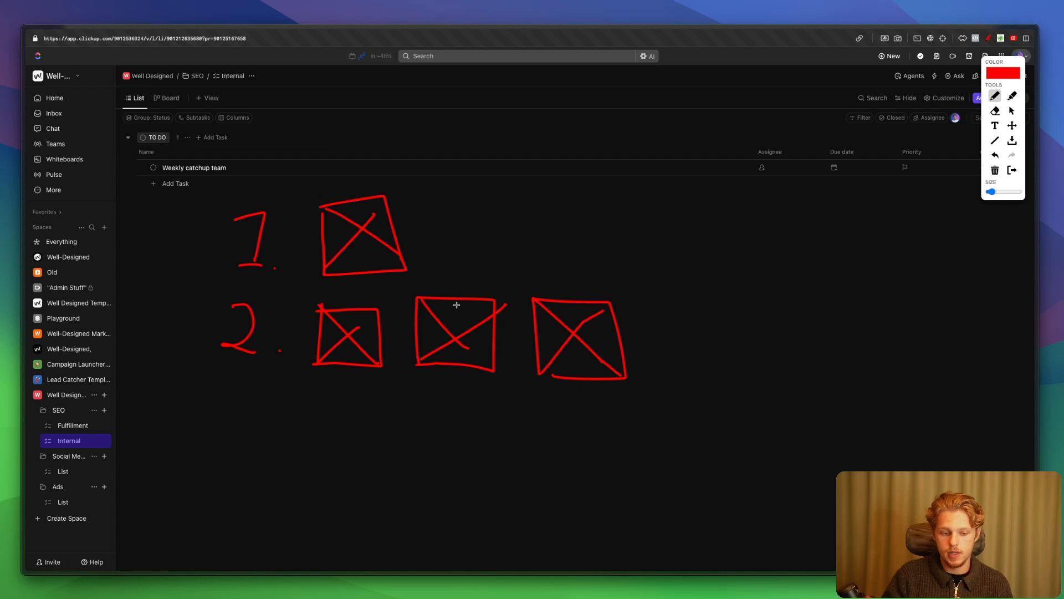
key(Escape)
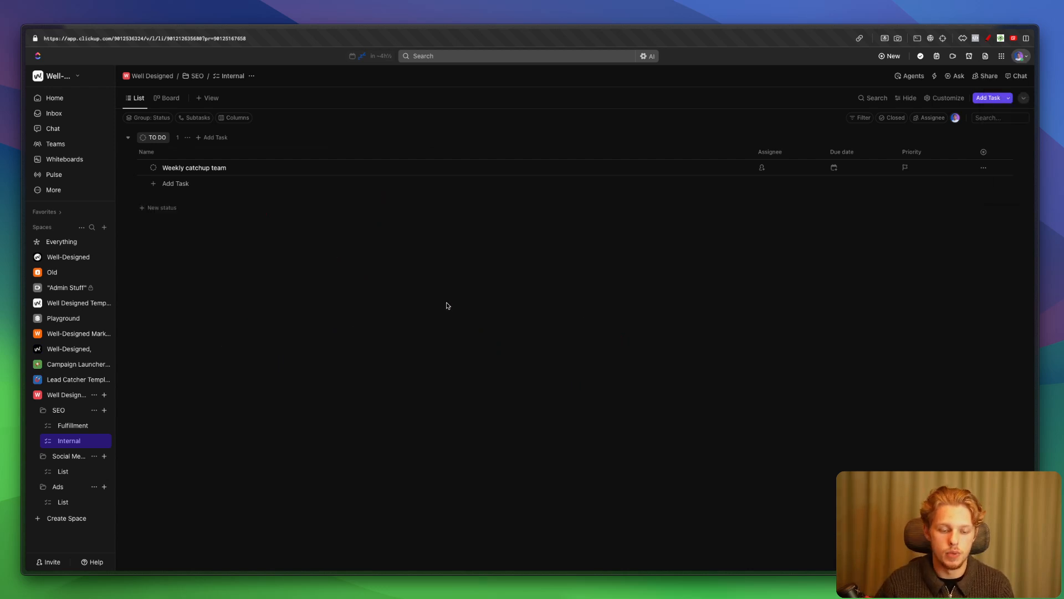
Step: Create a folder named "Clients" in the Well Designed Space, keeping the Space statuses
click(104, 395)
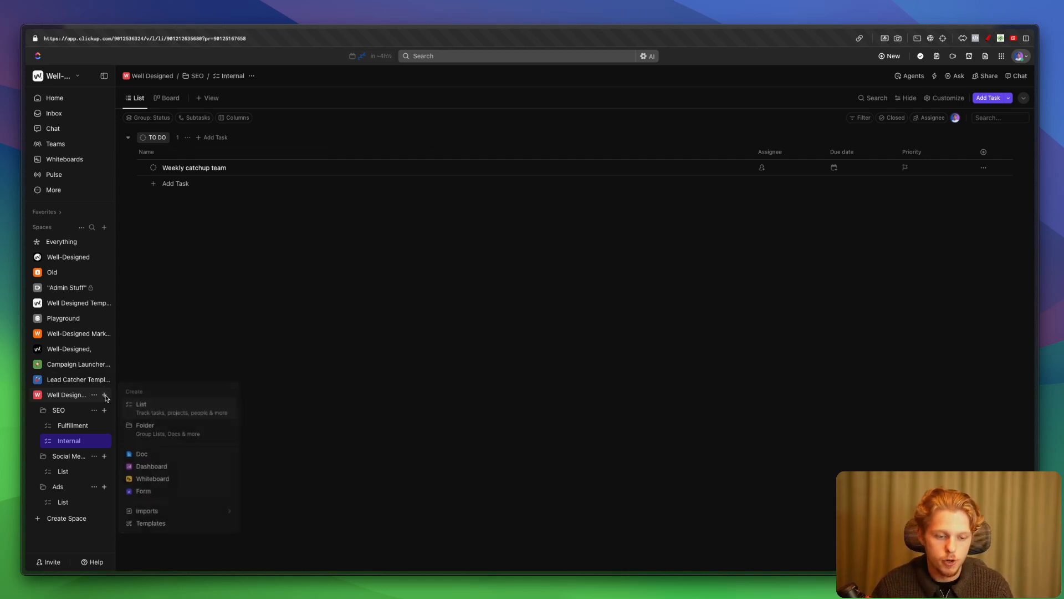
click(206, 428)
text(Clients)
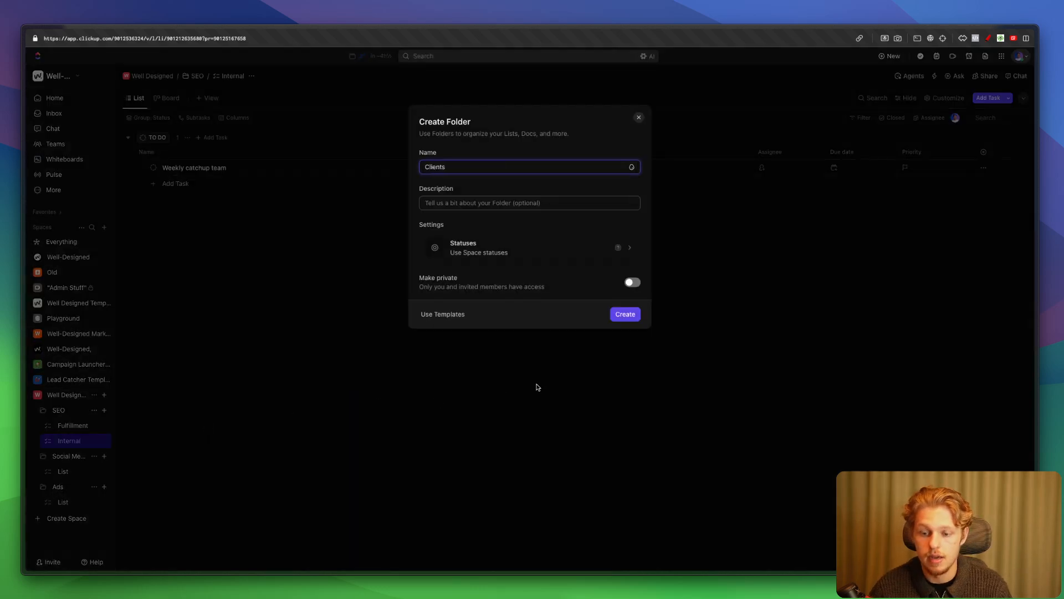
click(624, 316)
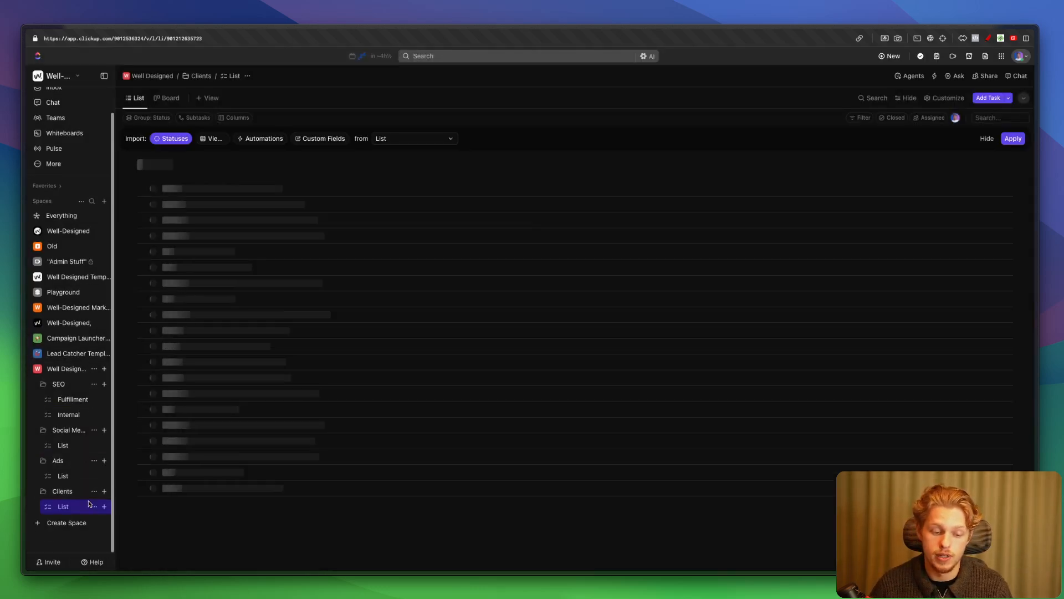
Step: In the SEO Fulfillment list, create a Relationship field named "Client" related to tasks from the Clients folder's List
click(65, 477)
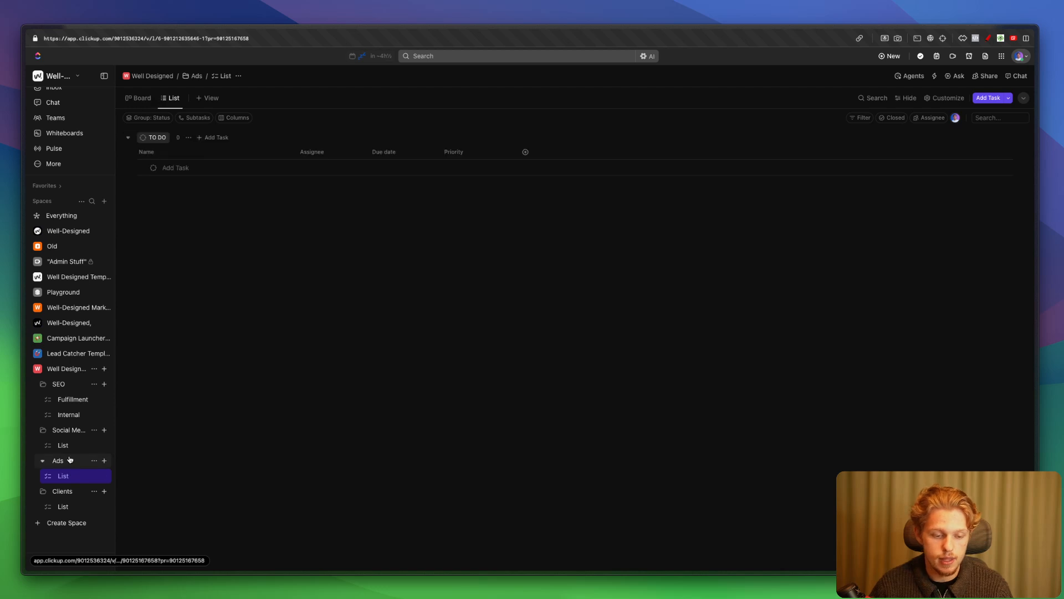
click(69, 460)
click(72, 399)
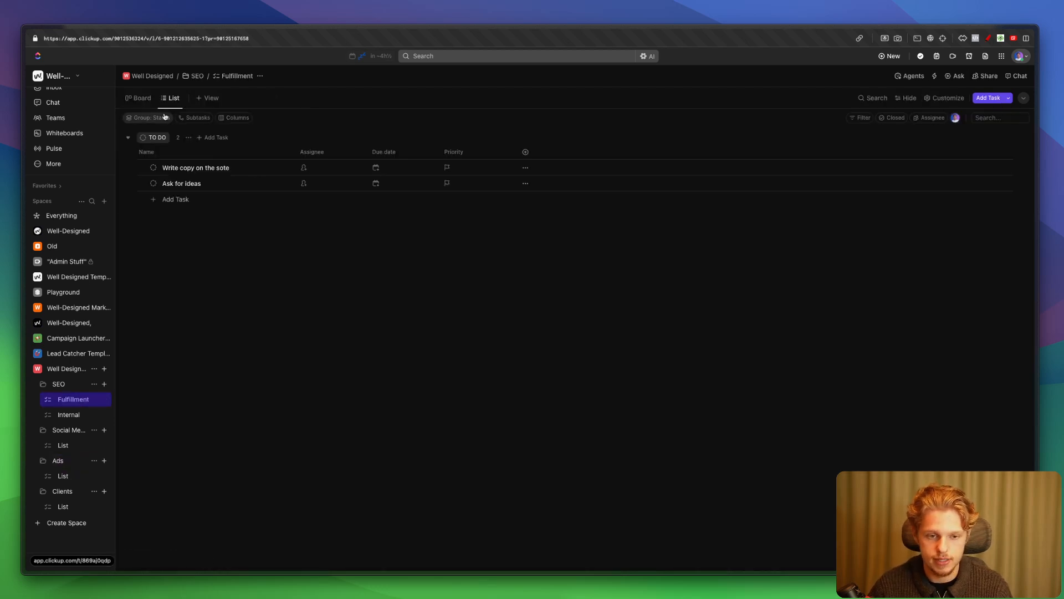
click(525, 152)
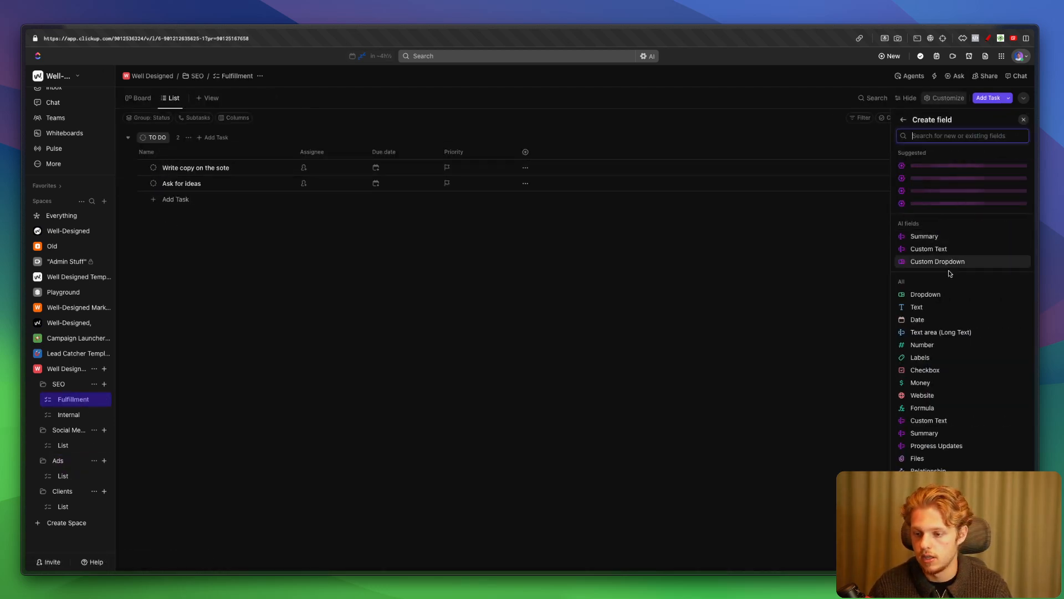
text(rel)
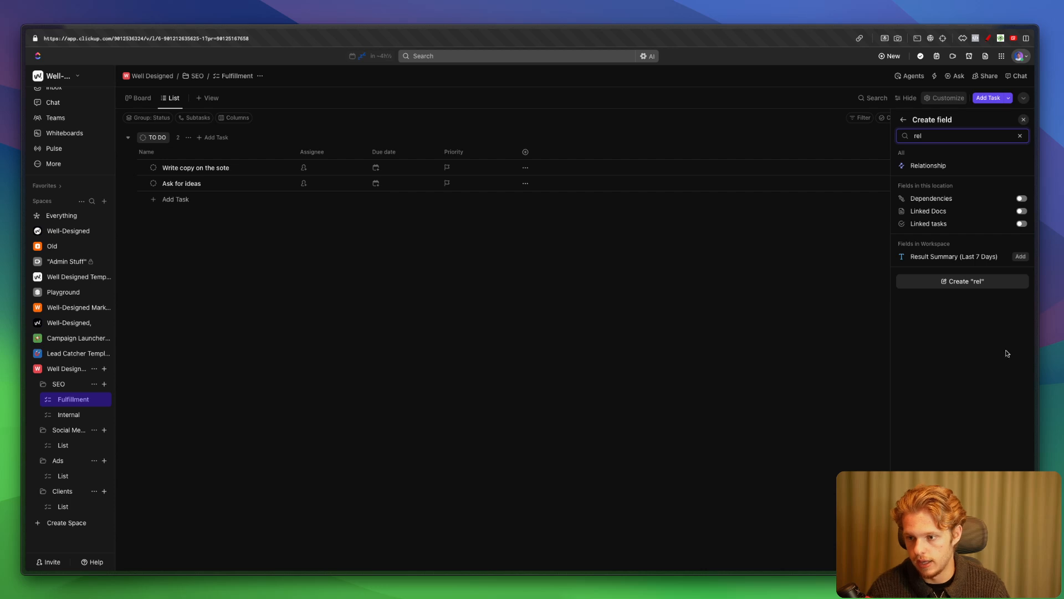
click(945, 168)
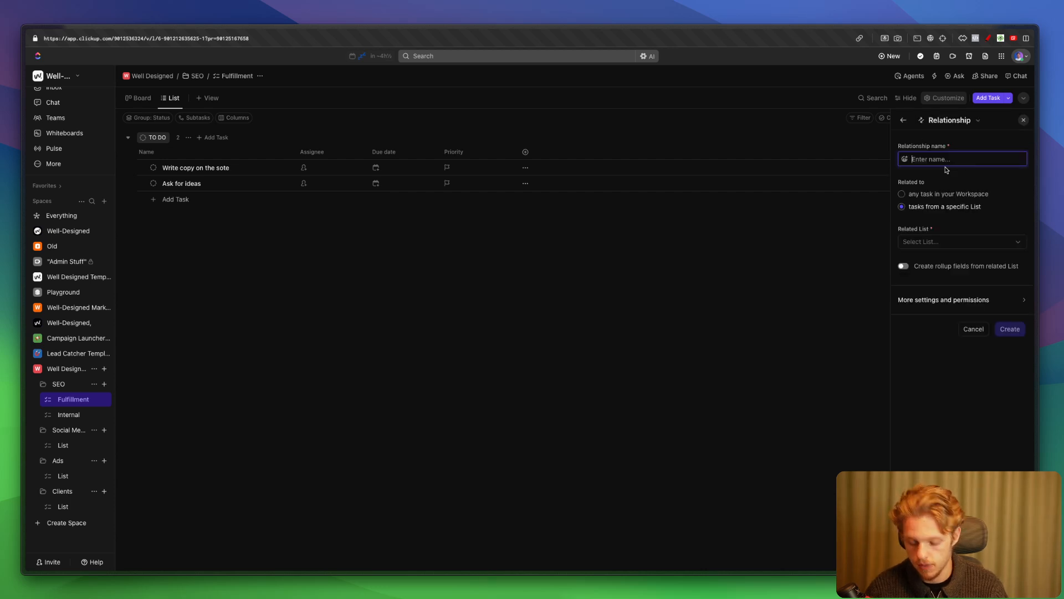
text(Client)
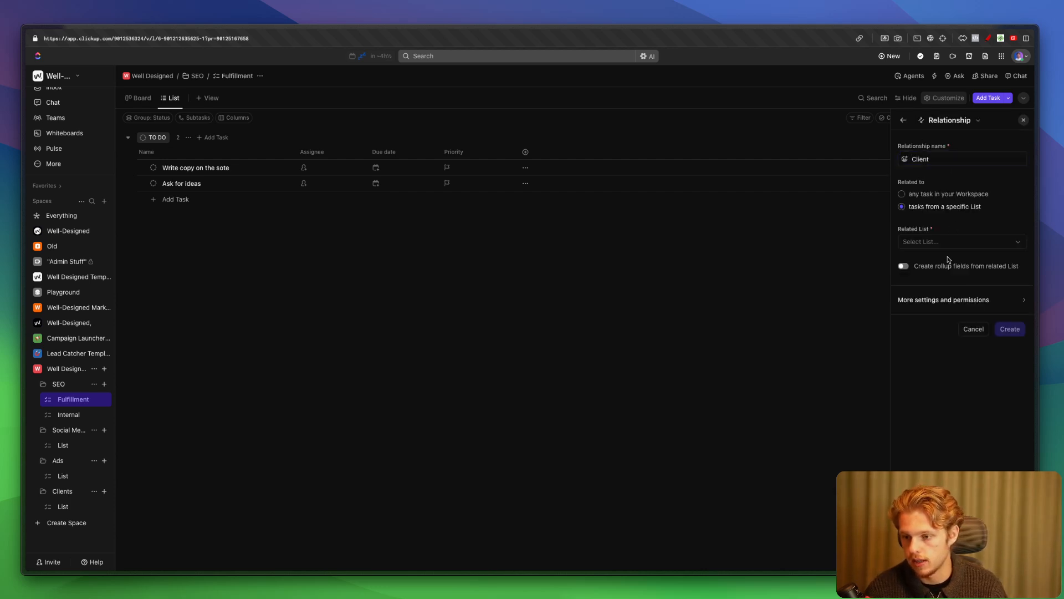
click(945, 242)
scroll(946, 309, down, 3)
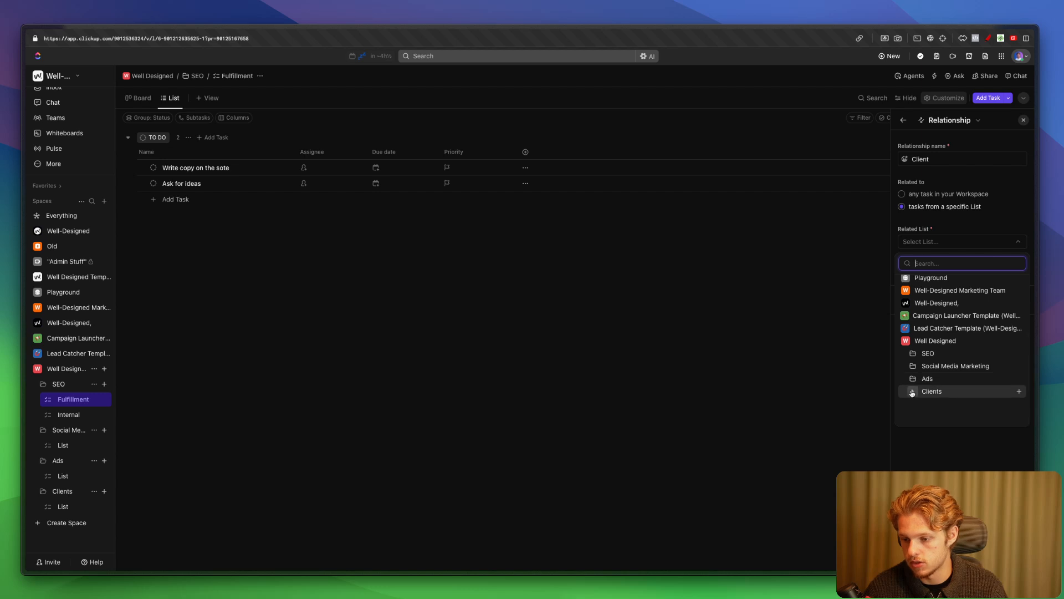
click(932, 391)
click(942, 403)
click(1010, 329)
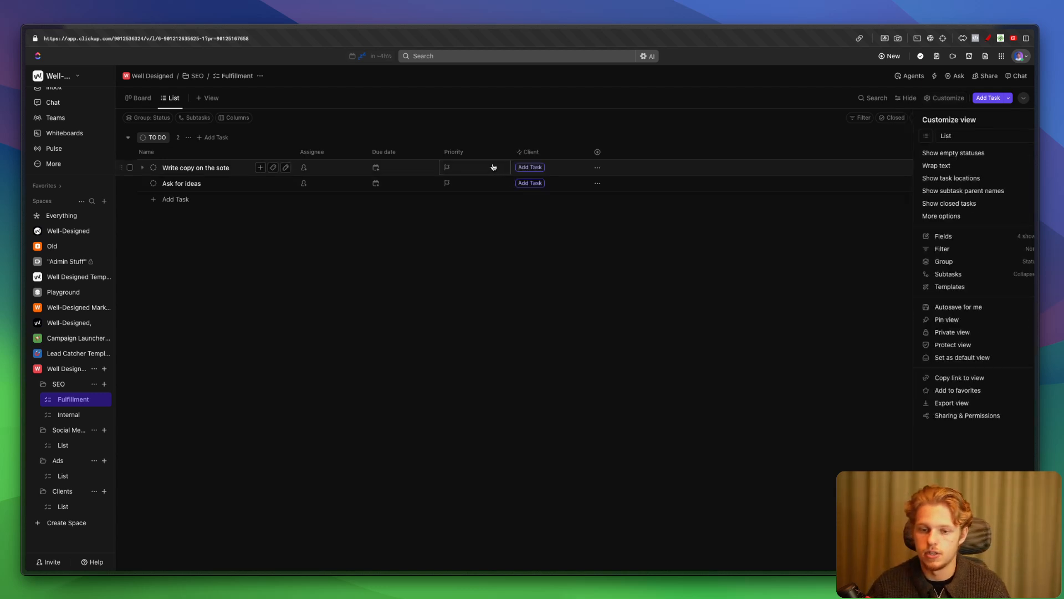
Step: Add a task named with the client's first name to the Clients folder's List, and narrow the Name column
click(65, 505)
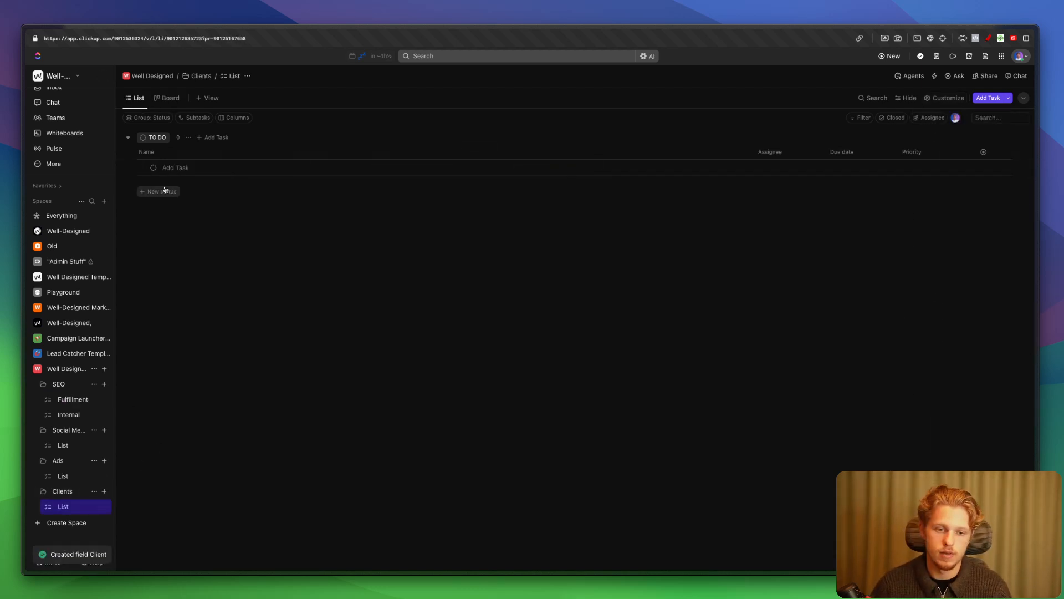
click(161, 192)
text(Henruy)
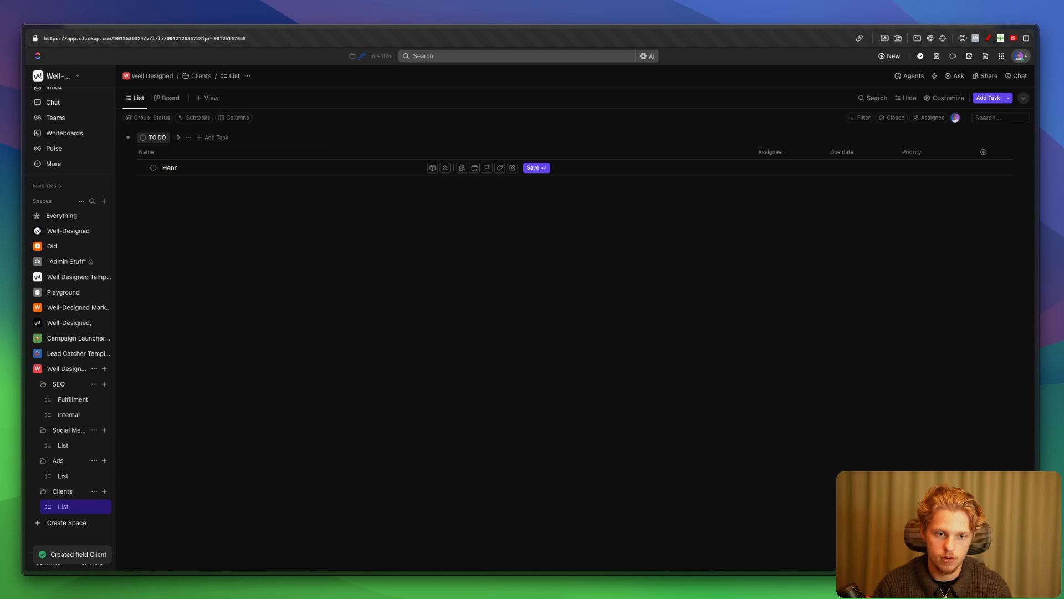
key(BackSpace)
text(y)
key(Return)
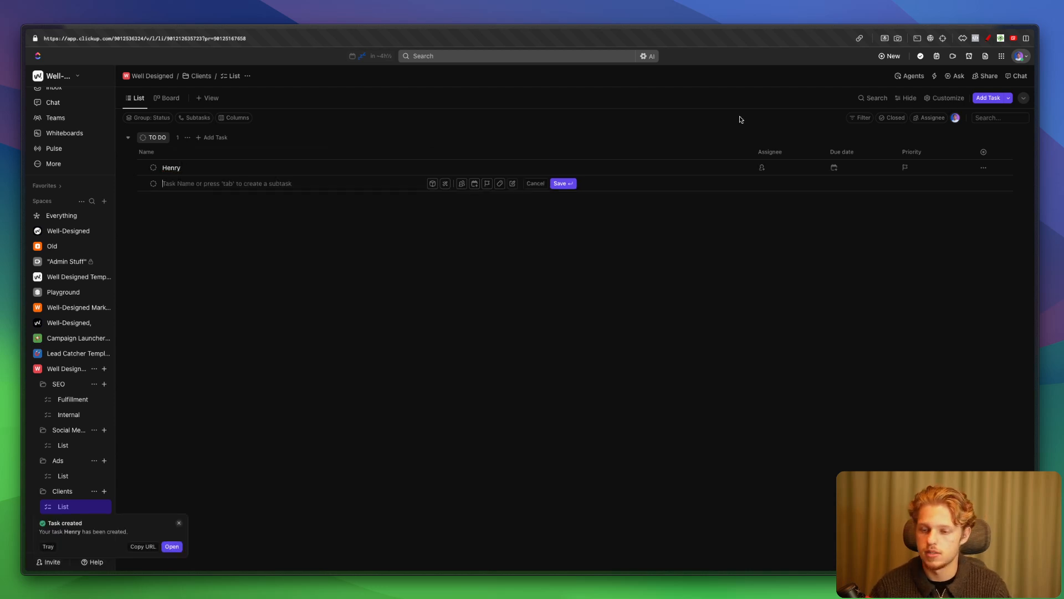
drag(753, 153, 263, 169)
Step: In the SEO Fulfillment list, link the task "Write copy on the sote" to the client through its Client field
click(64, 399)
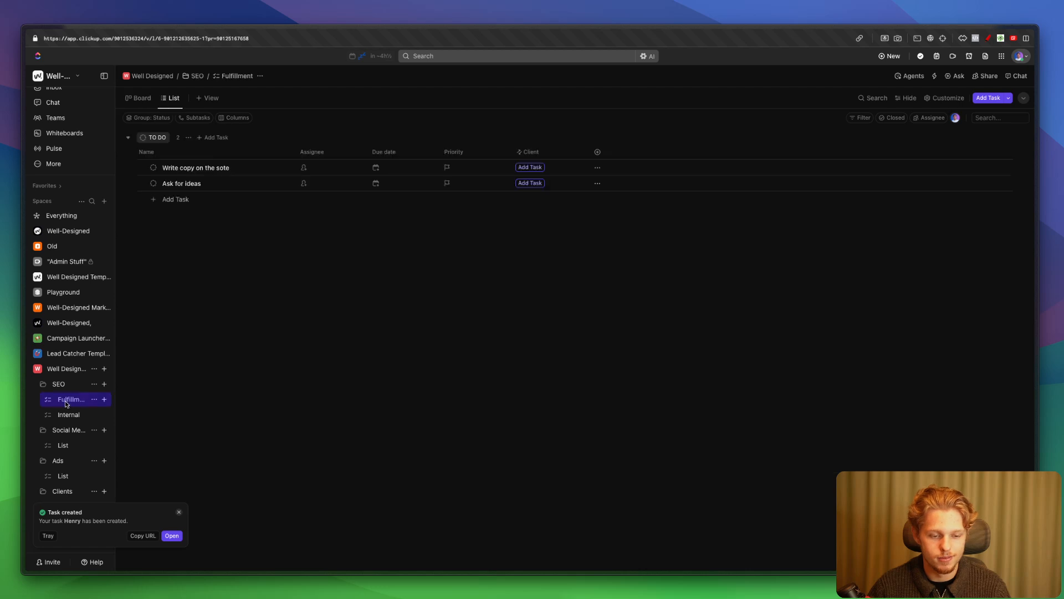
click(554, 168)
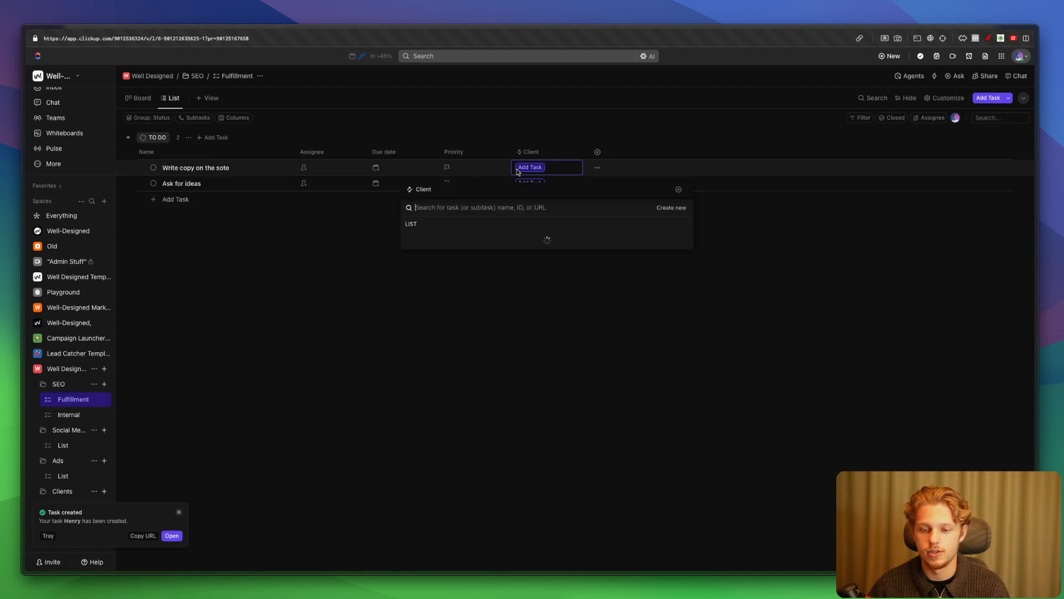
click(439, 243)
click(432, 285)
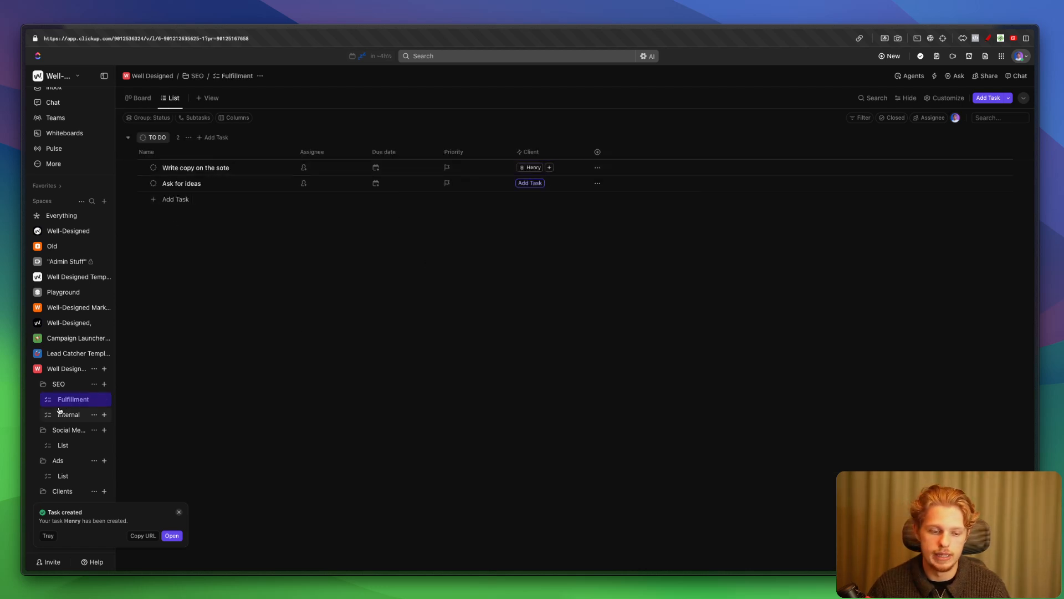
Step: Add a task named "Post on IG" to the Social Media Marketing folder's List, and narrow the Name column
click(62, 444)
click(177, 168)
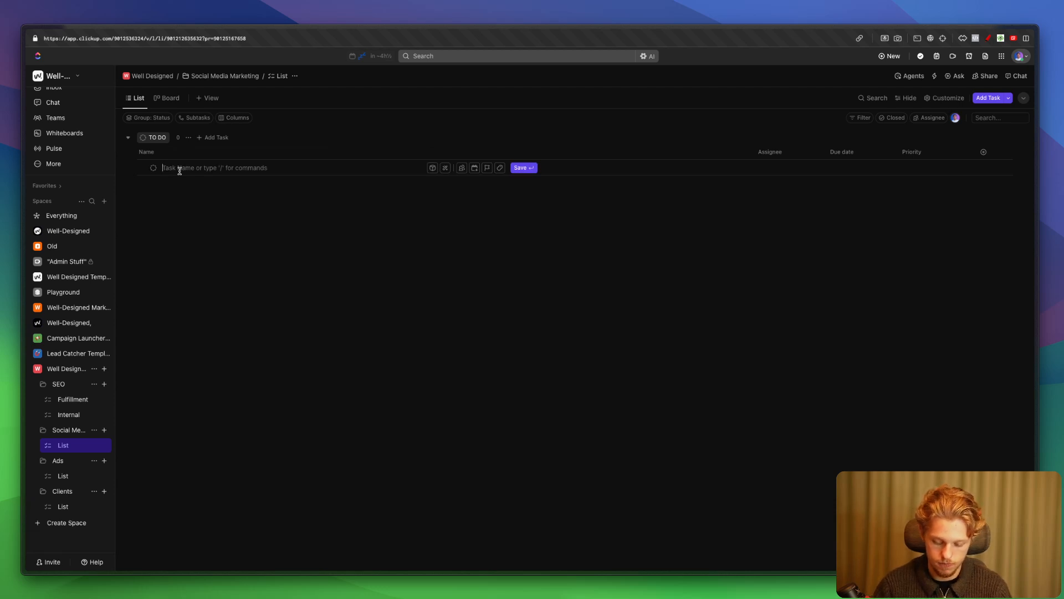
text(Post on IG)
key(Return)
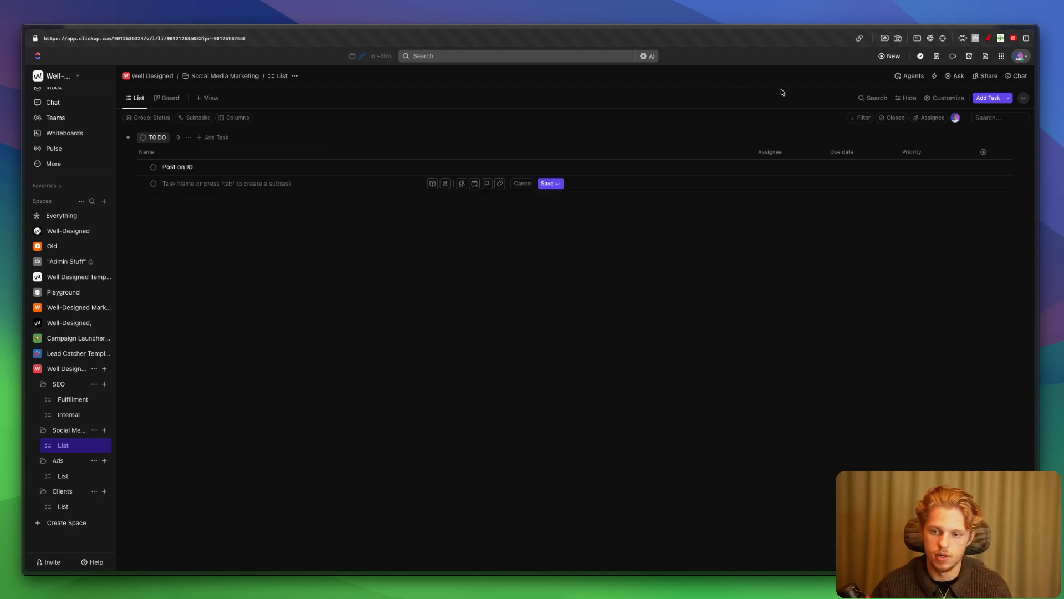
drag(755, 158, 295, 161)
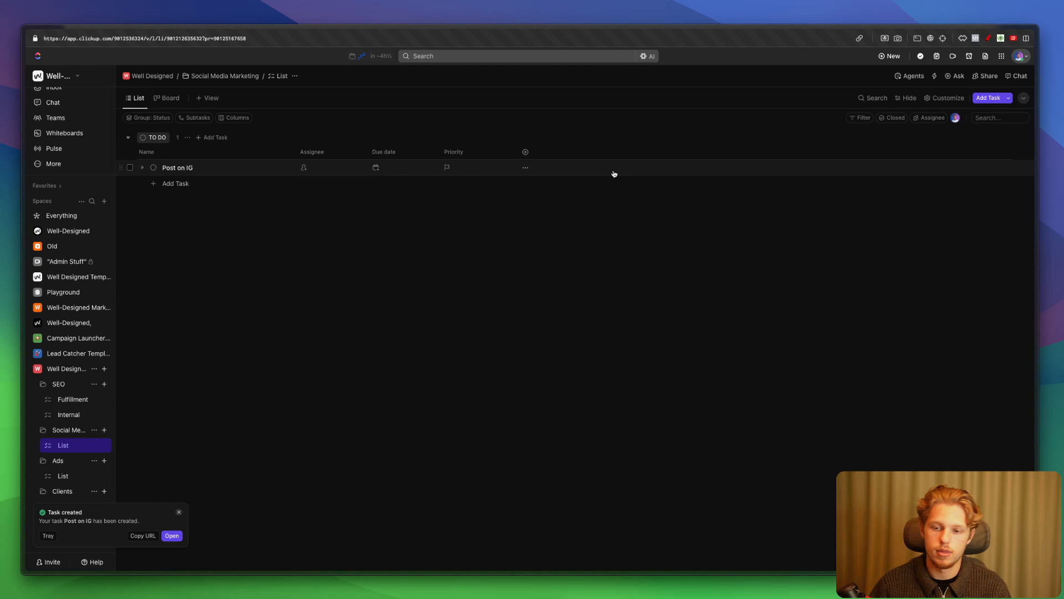
Step: Try to add the existing "Client" Relationship field, related to the Clients folder's List, to the Social Media Marketing list
click(526, 152)
text(latio)
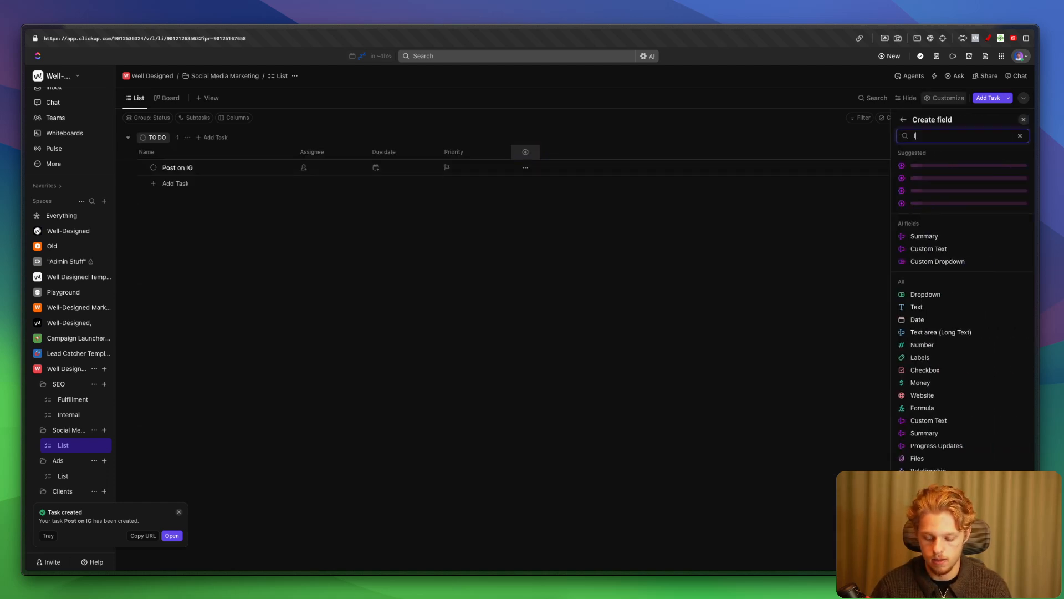
key(BackSpace)
key(BackSpace)
key(BackSpace)
key(BackSpace)
text(rel)
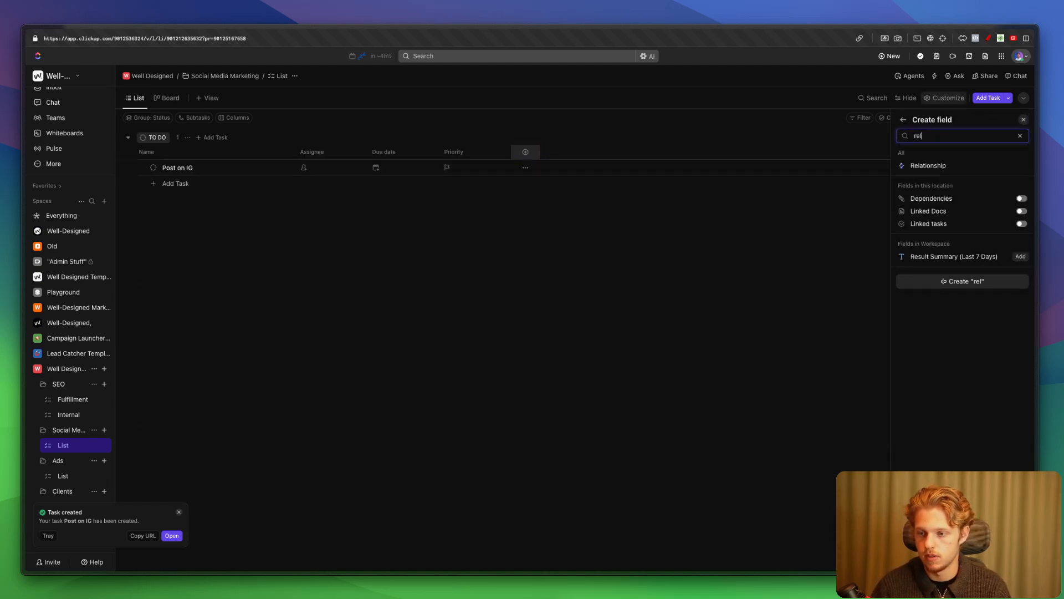
click(944, 168)
text(Client)
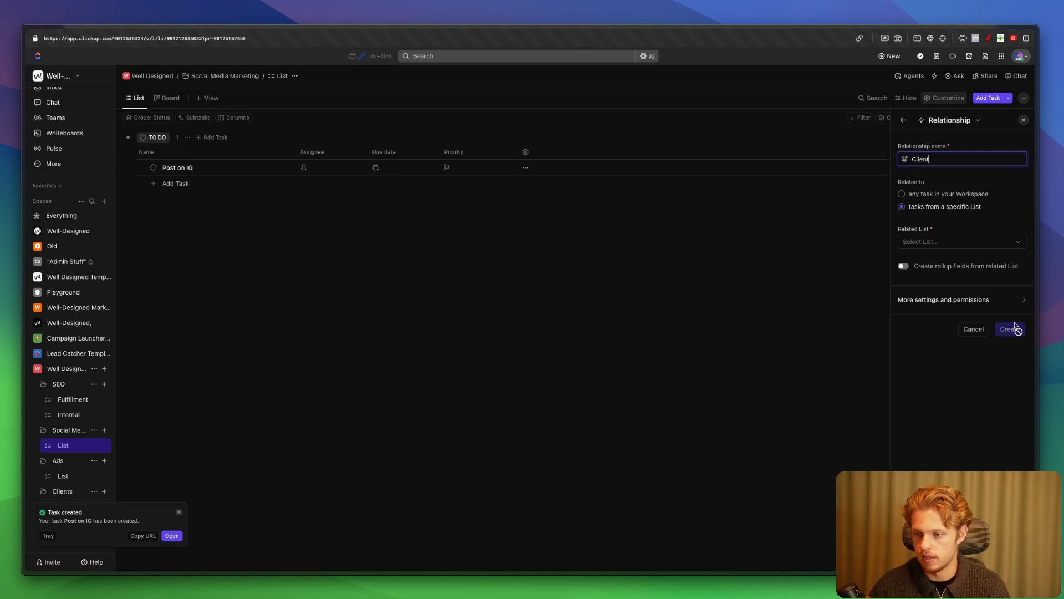
click(963, 243)
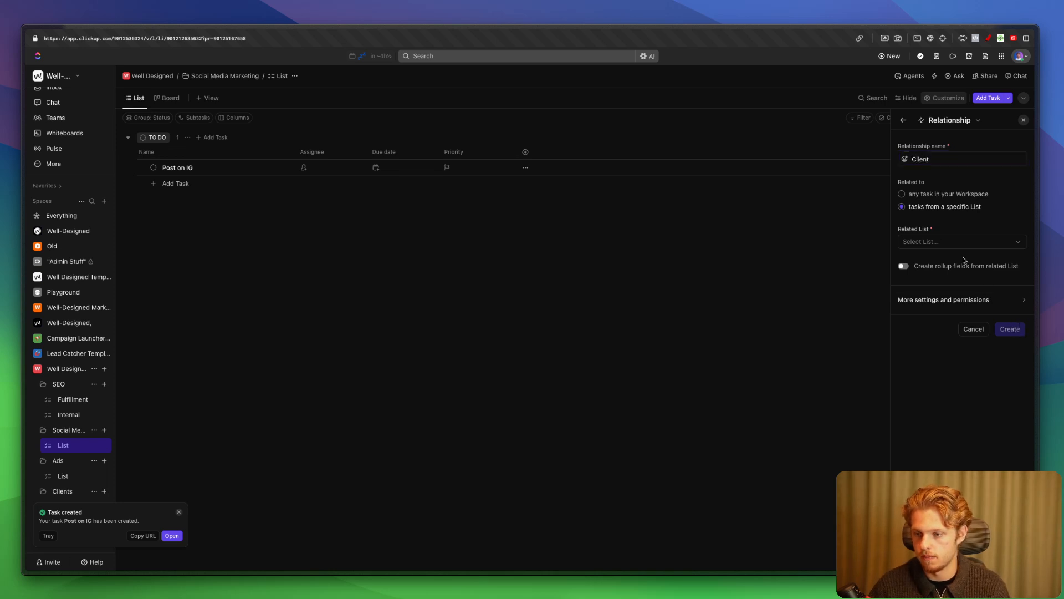
scroll(917, 380, down, 3)
click(912, 392)
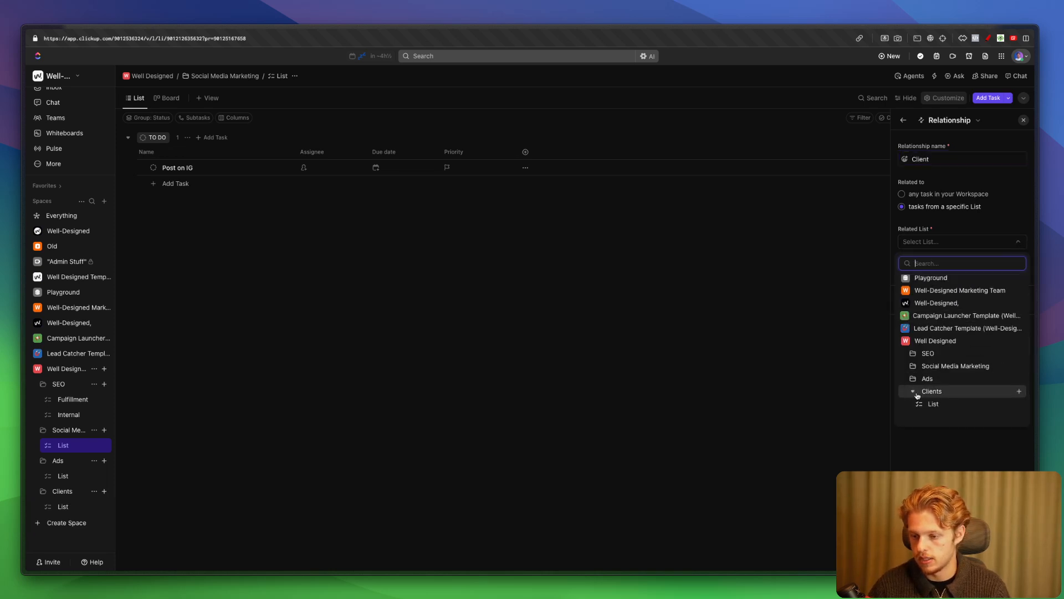
click(943, 404)
click(1002, 327)
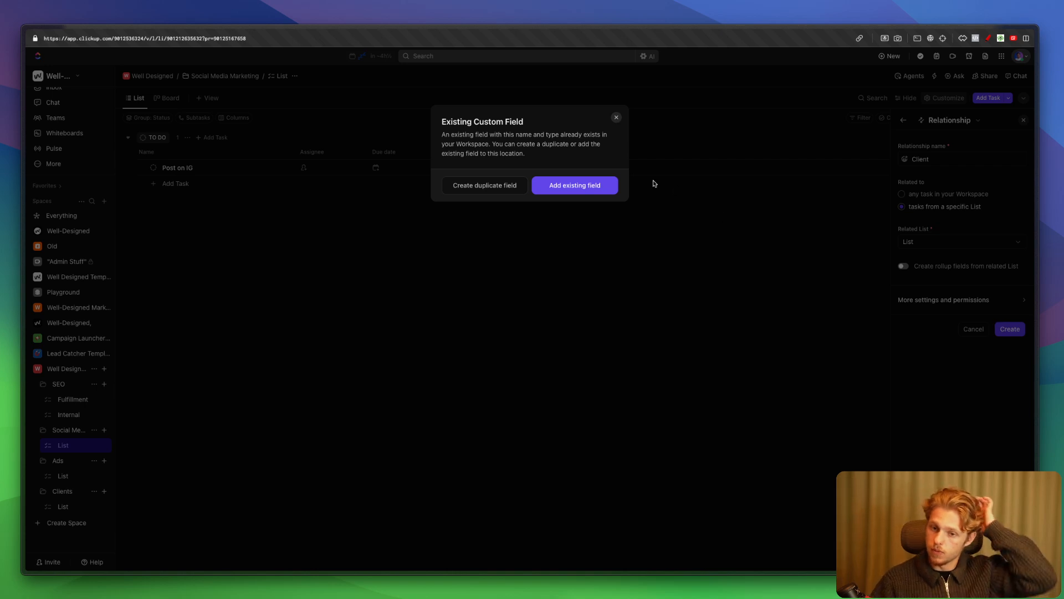
click(579, 186)
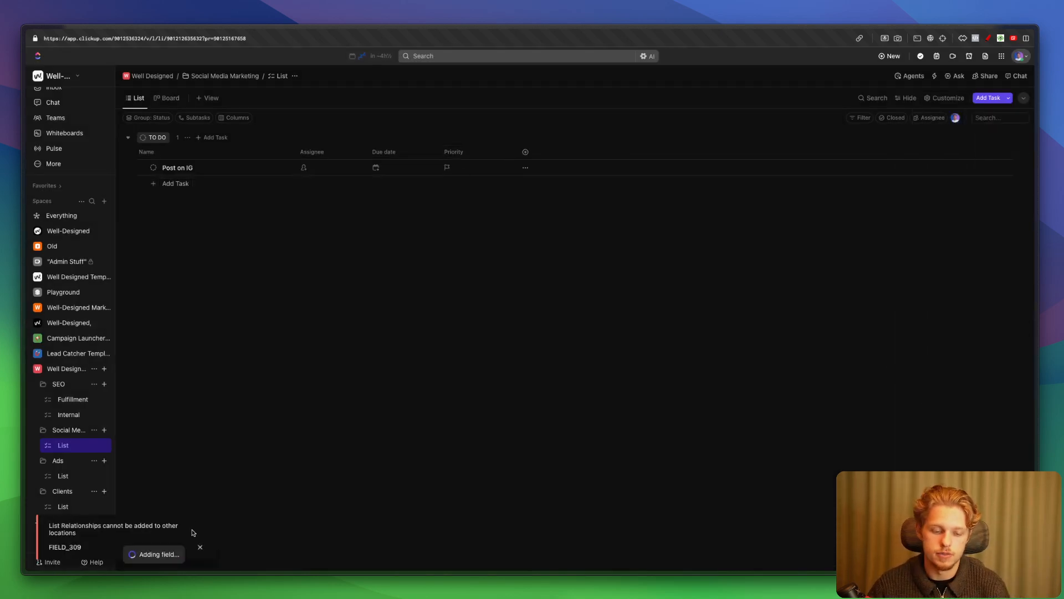
Step: Create a separate Relationship field named "Client" in the Social Media Marketing list, related to tasks from the Clients folder's List
click(525, 149)
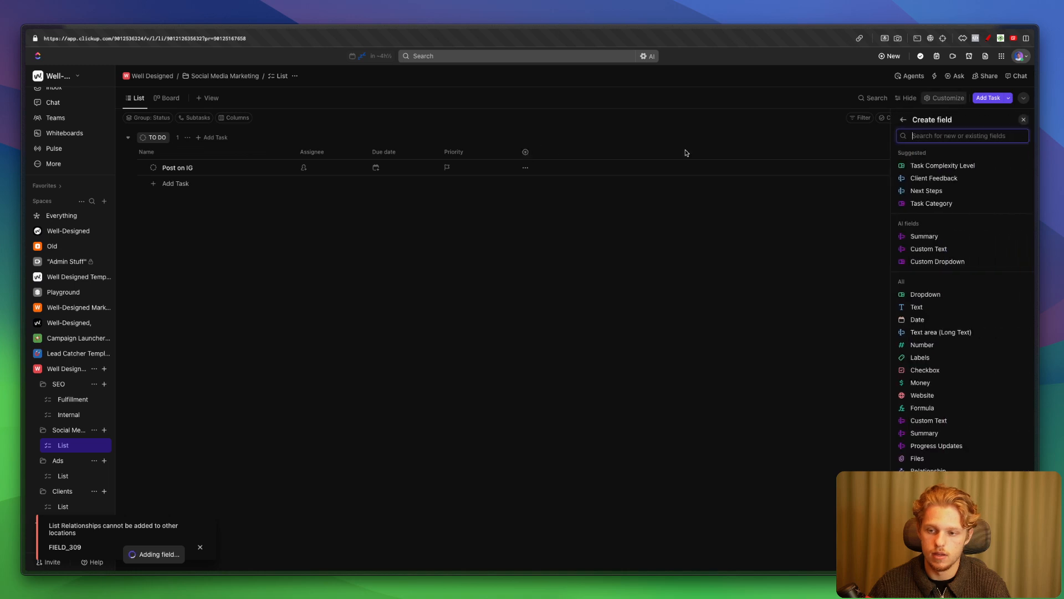
text(relati)
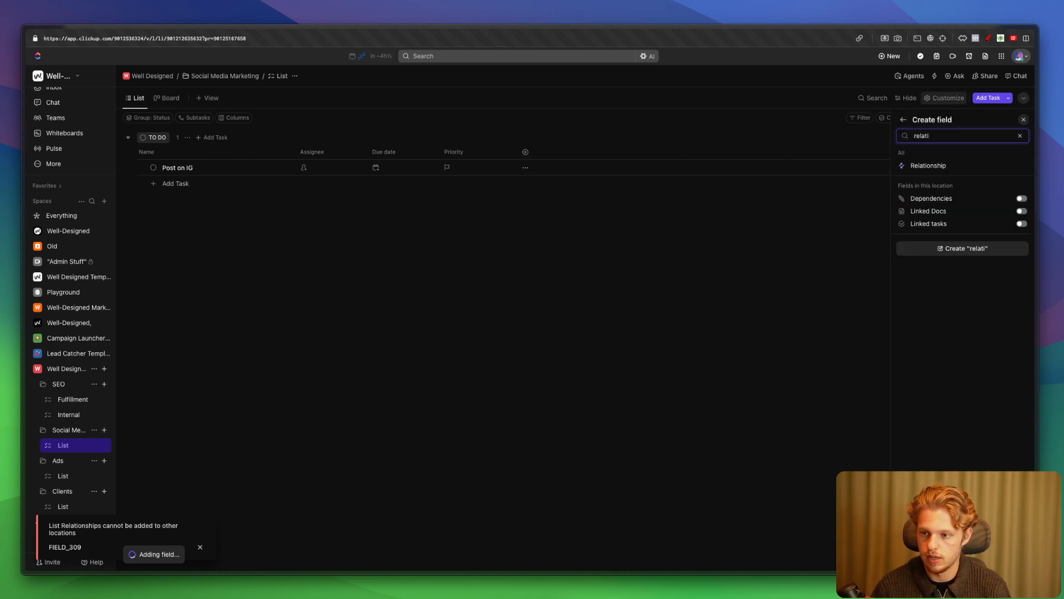
click(968, 169)
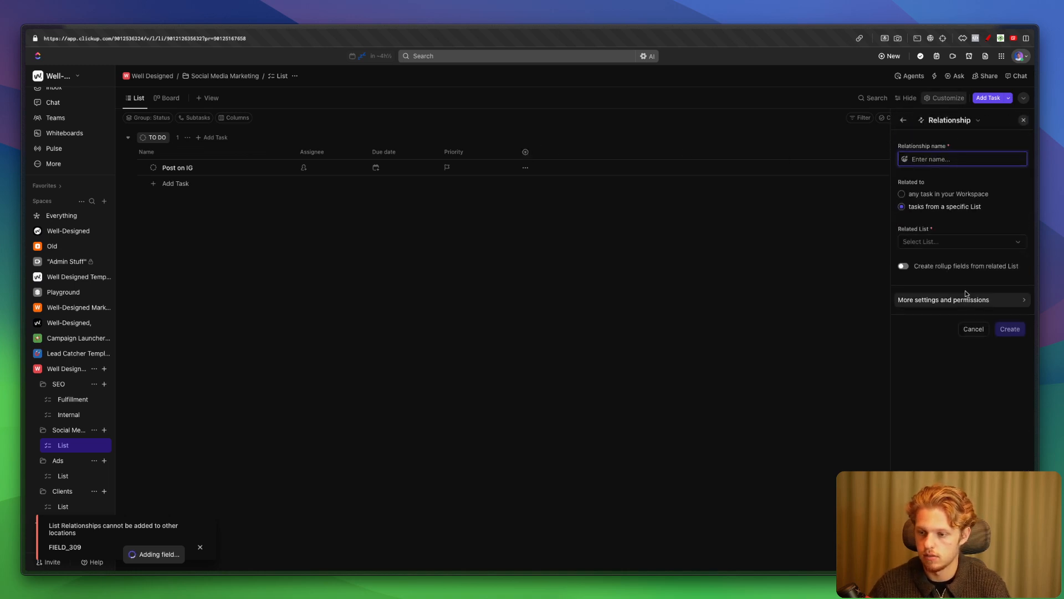
text(Client)
click(937, 242)
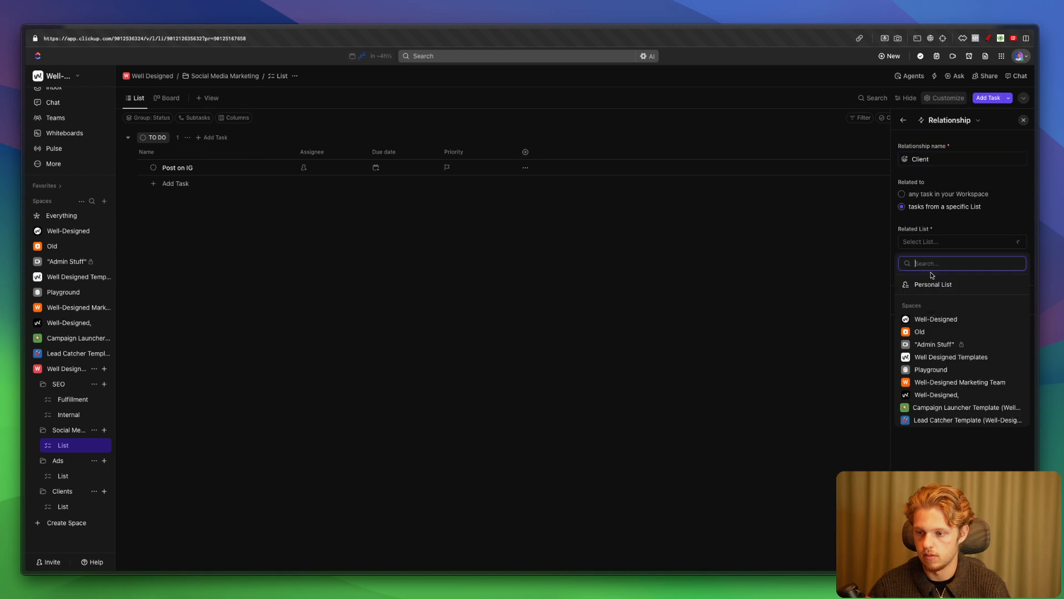
scroll(917, 399, down, 5)
click(912, 392)
click(920, 403)
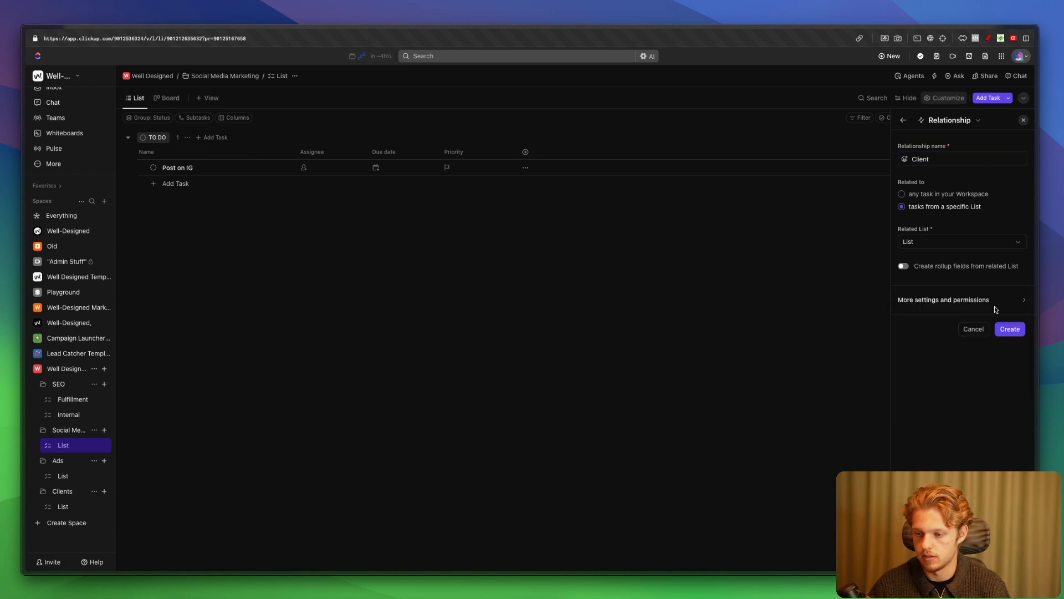
click(1014, 330)
Step: Link the "Post on IG" task to the client through its Client field
click(536, 169)
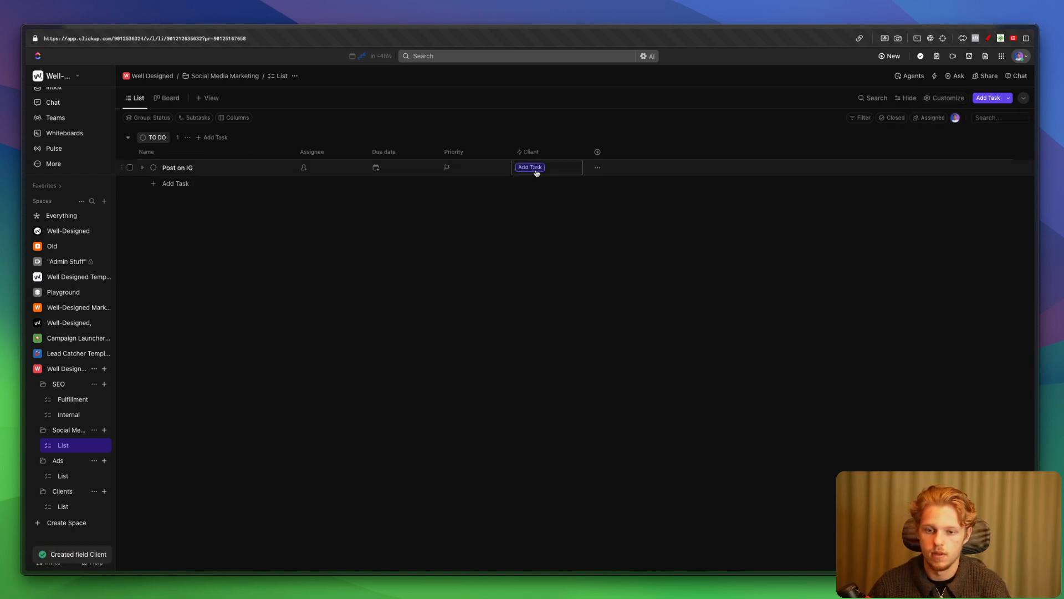
click(449, 359)
click(531, 170)
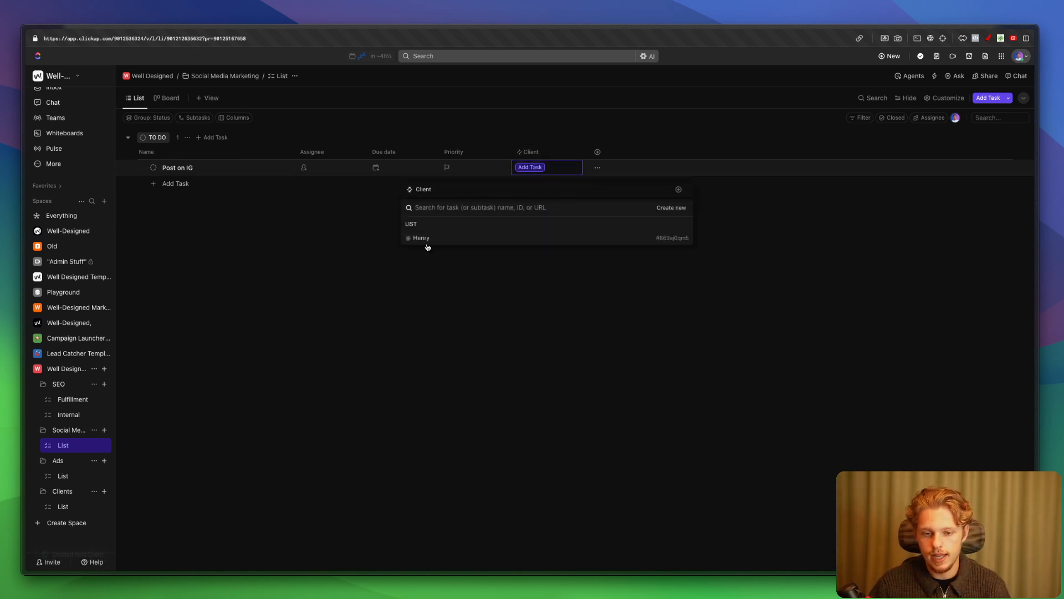
click(421, 238)
click(234, 392)
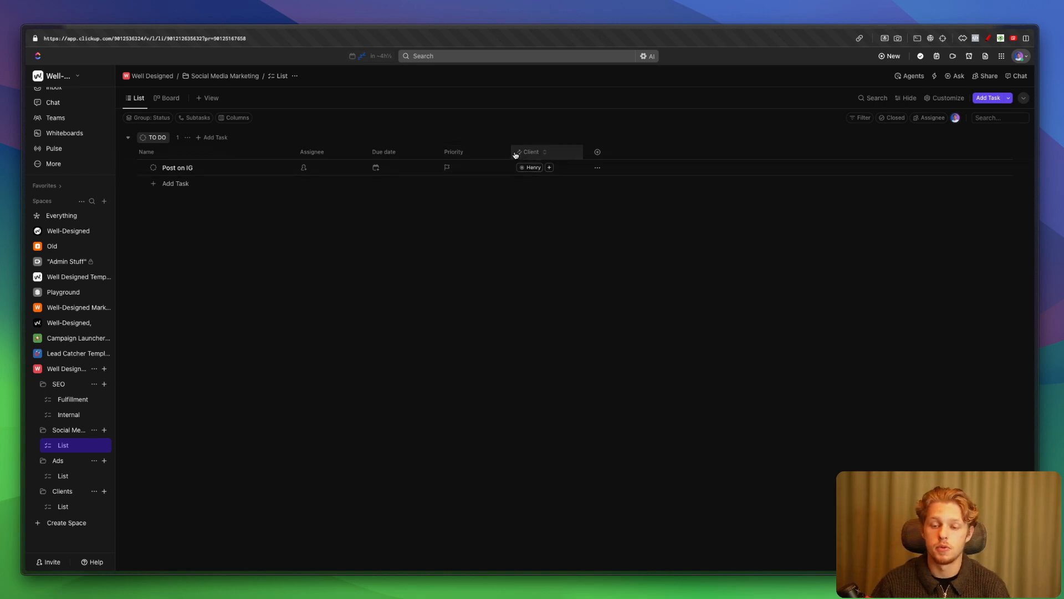
Step: Review the columns of the SEO Fulfillment, Social Media Marketing and Ads lists in turn
click(65, 400)
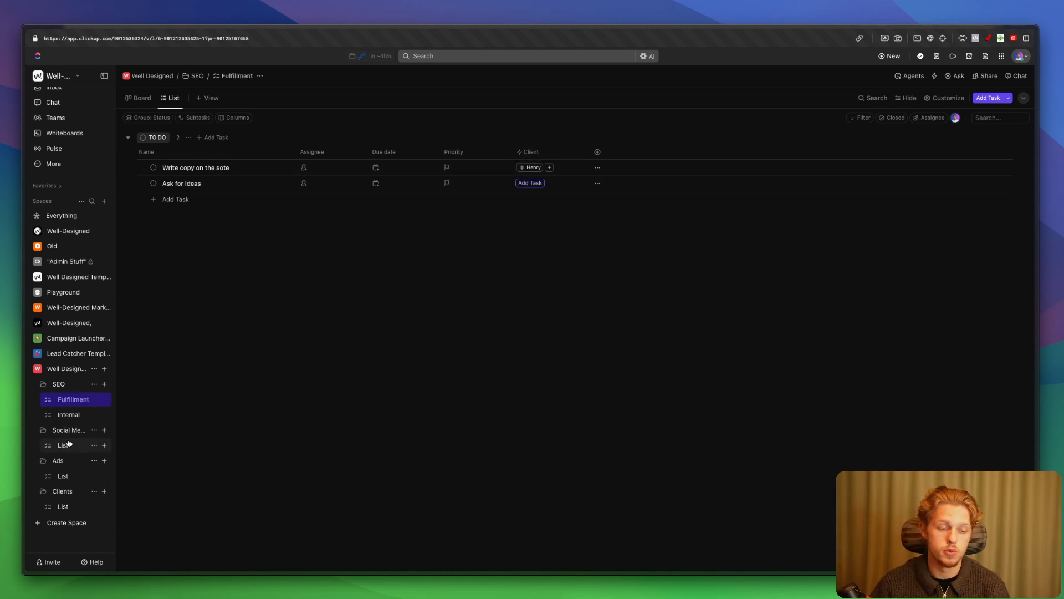
click(66, 445)
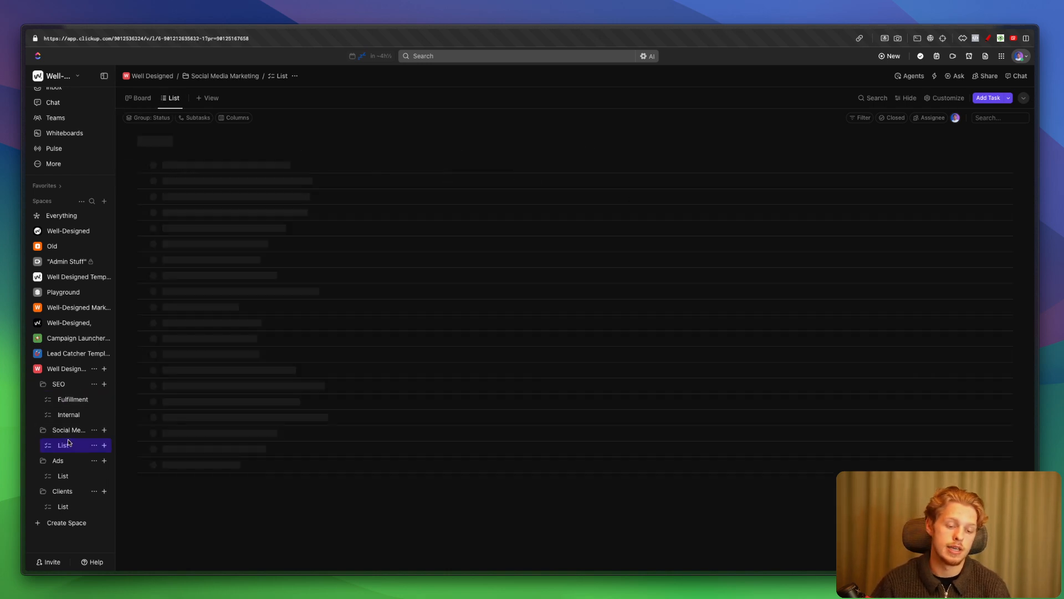
click(71, 478)
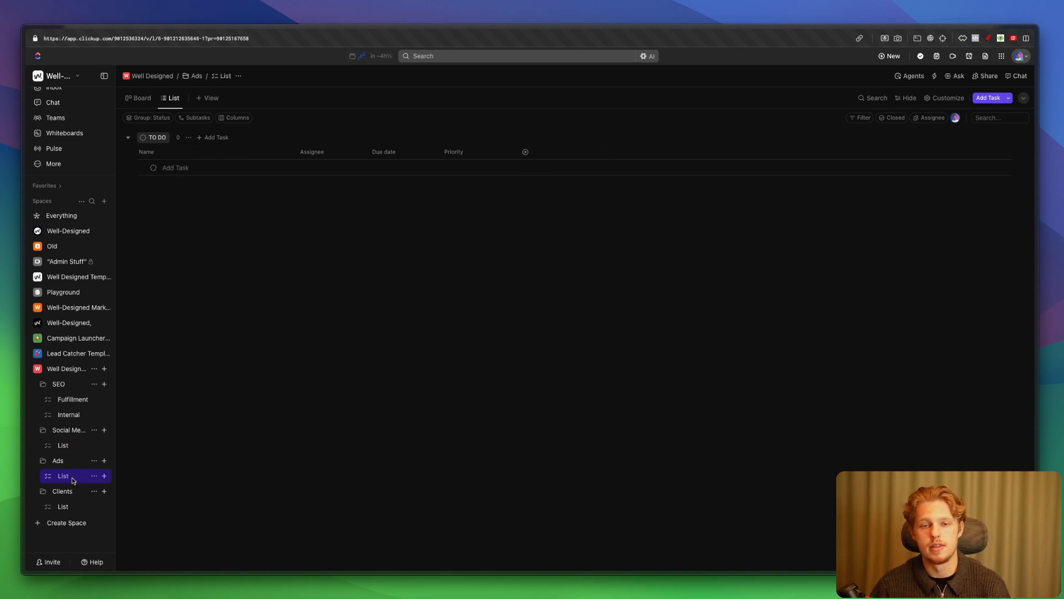
Step: Open the client task linked to the "Write copy on the sote" SEO task and add a description saying the client likes writing about birds
click(73, 399)
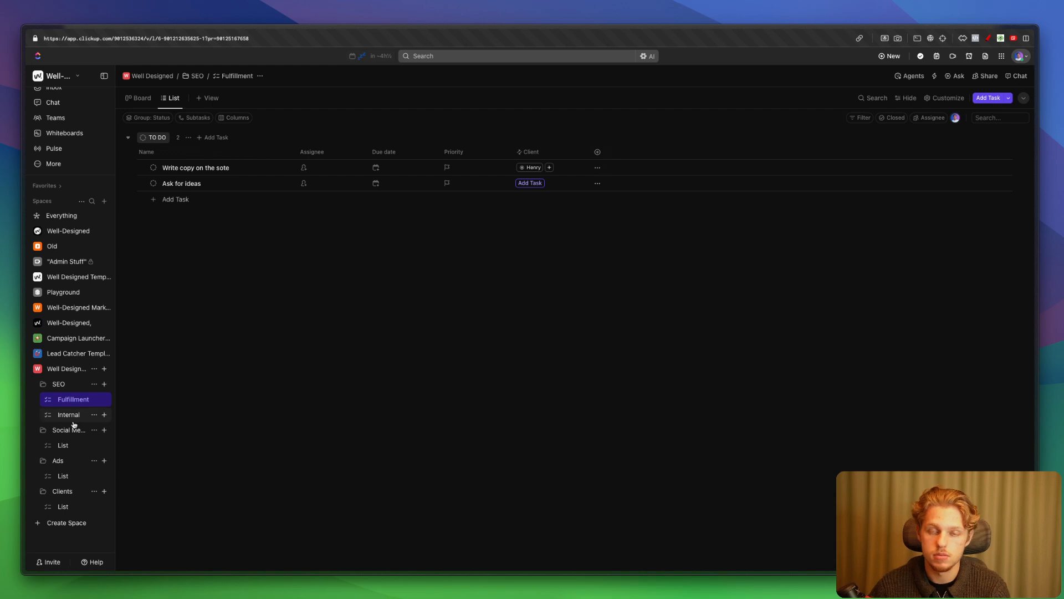
click(532, 168)
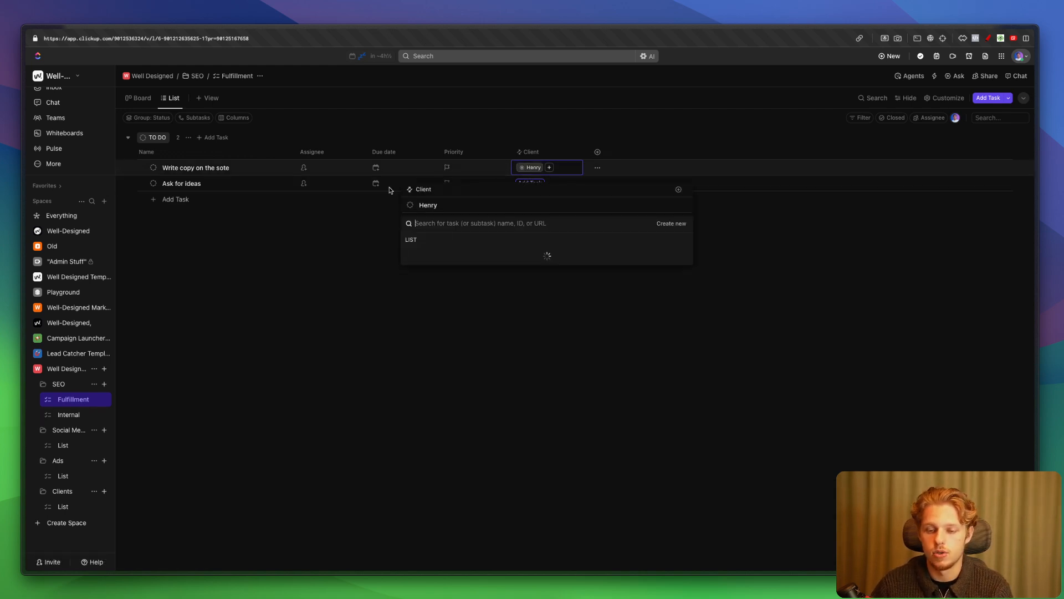
click(426, 204)
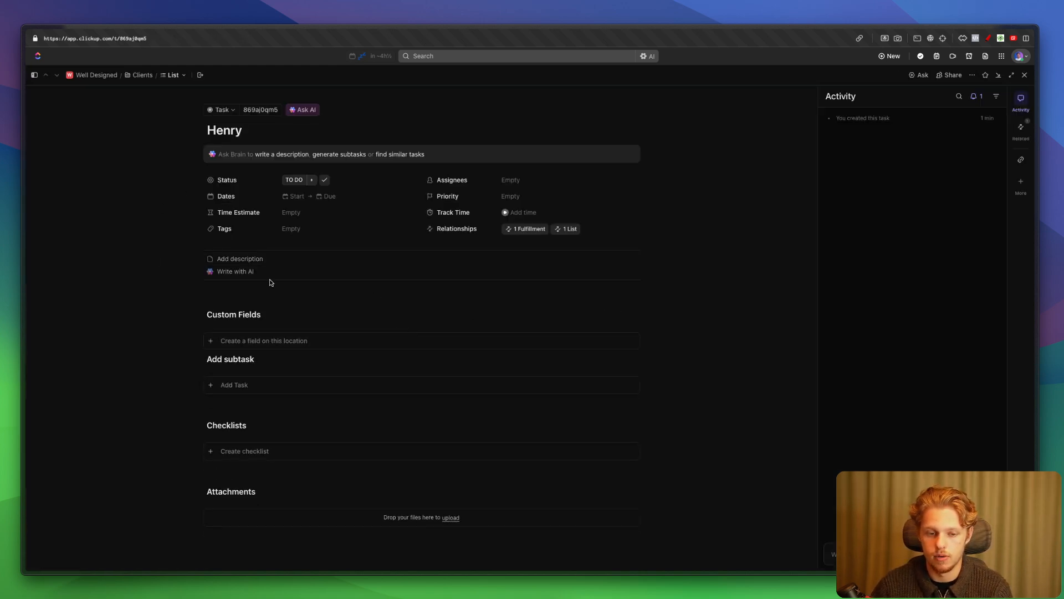
click(257, 259)
text(Henryu)
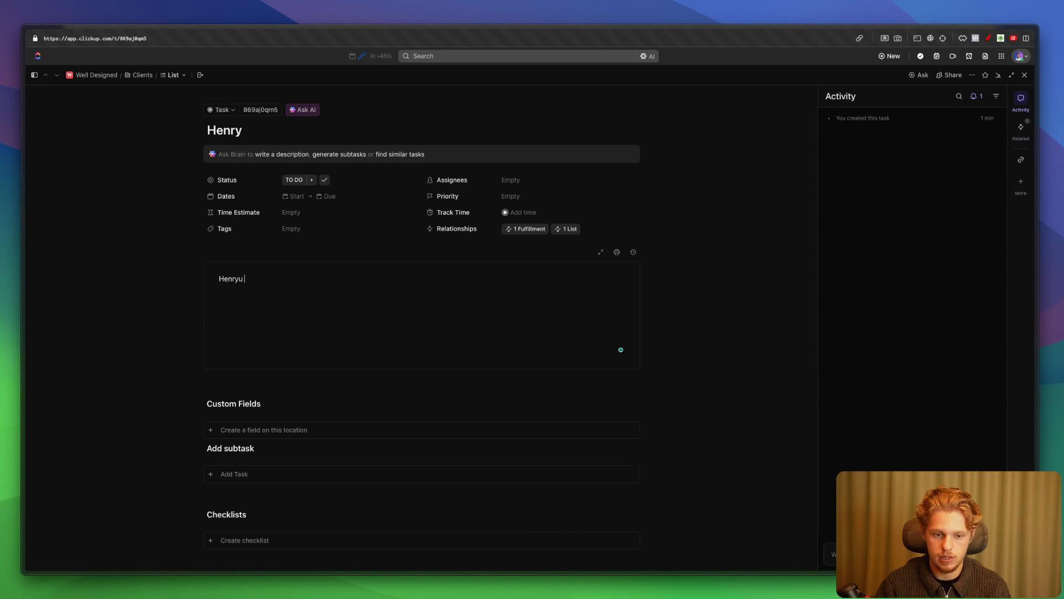
text( like to write abouyt )
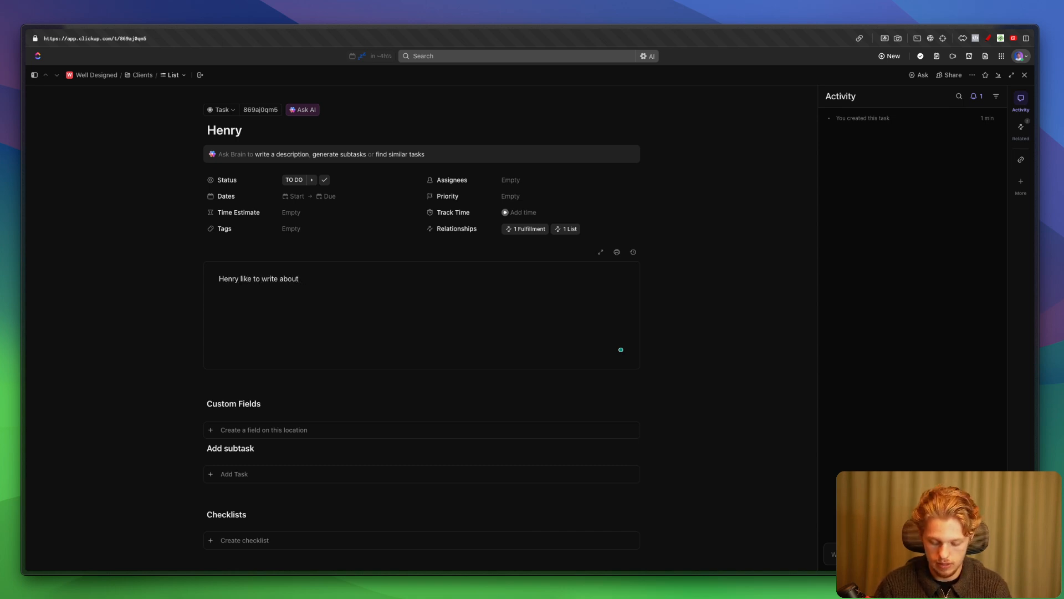
text( birds)
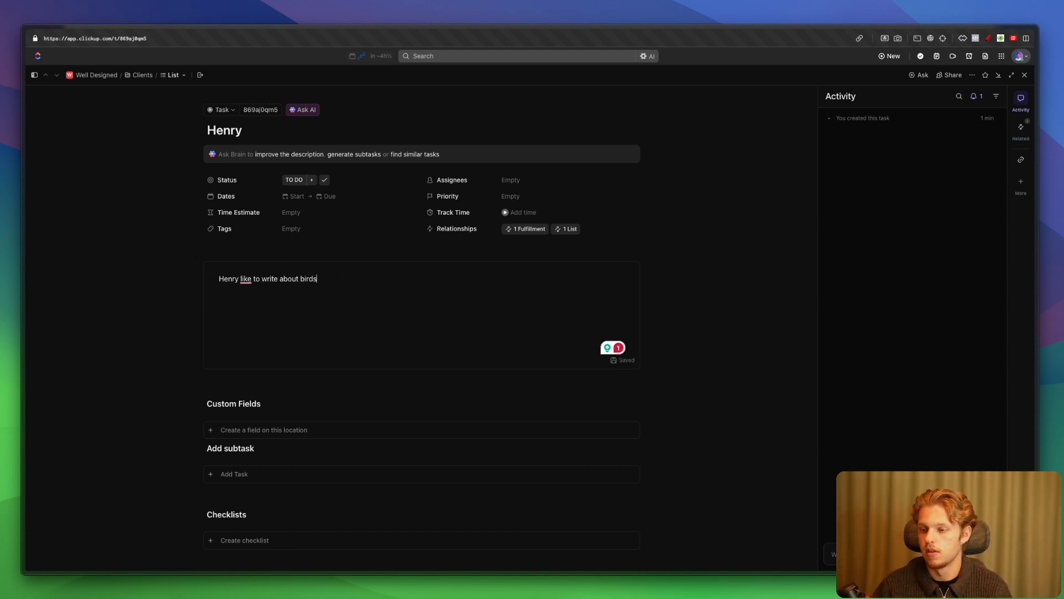
click(1024, 75)
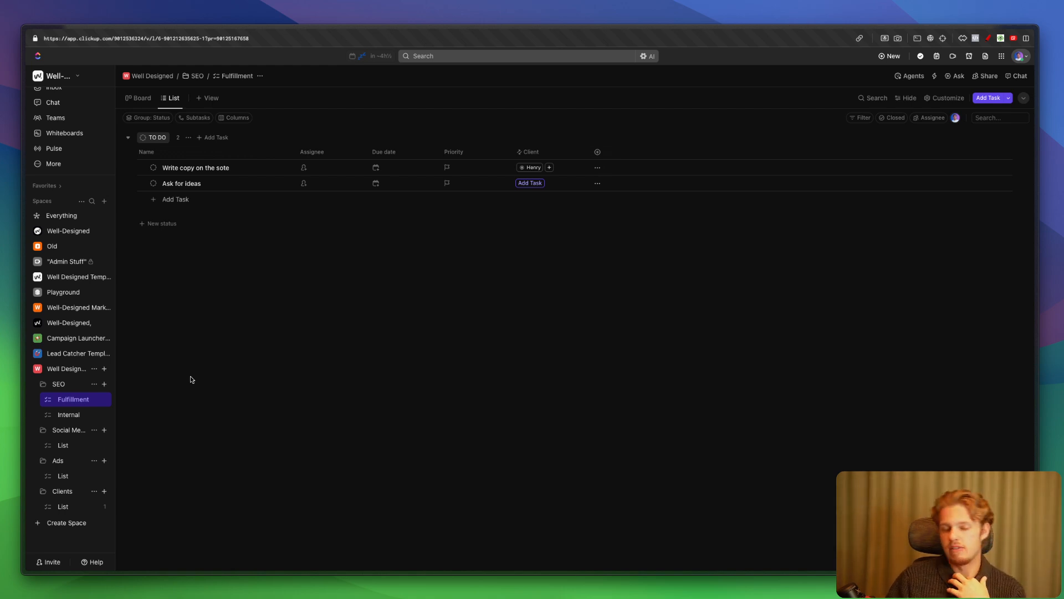
Step: Create a list named "Clients" in the SEO folder
click(104, 384)
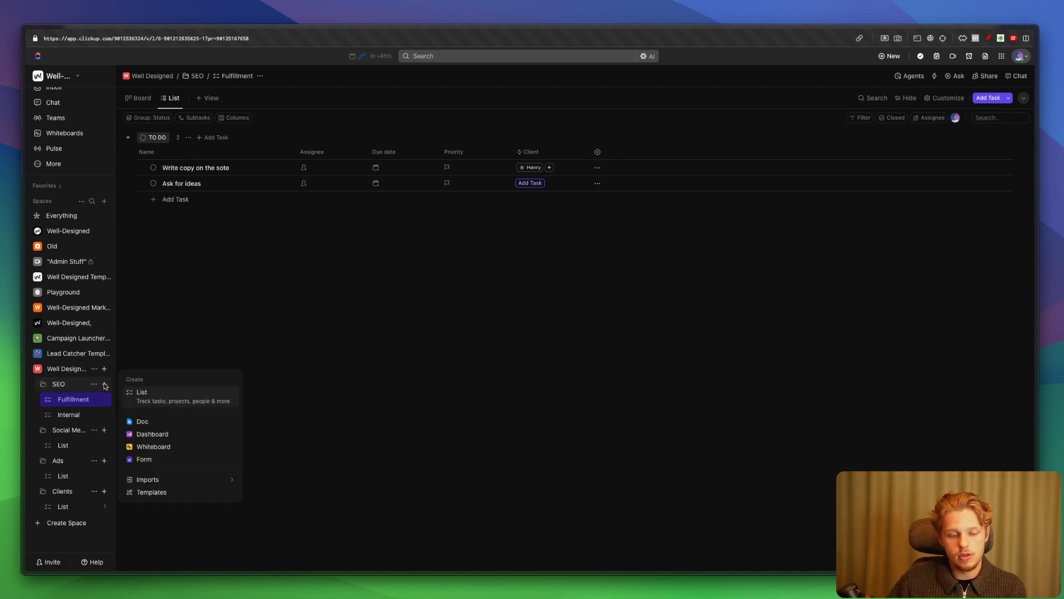
click(139, 394)
text(Clie)
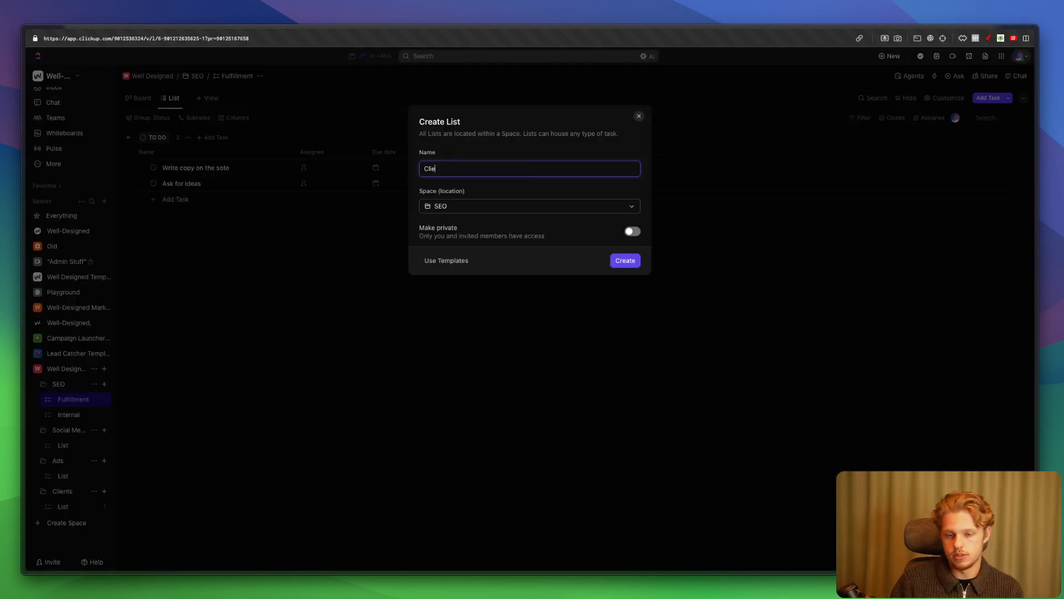
text(nts)
click(625, 260)
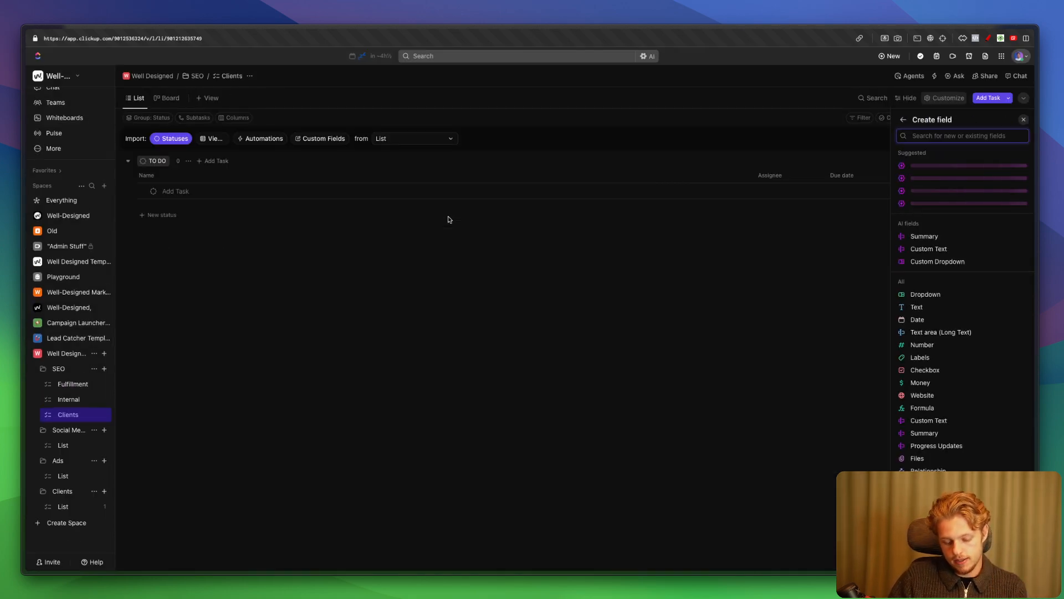
Step: Underline the Clients folder's List and bracket the SEO folder's lists with temporary red pen marks, and clear the marks
key(alt+shift+m)
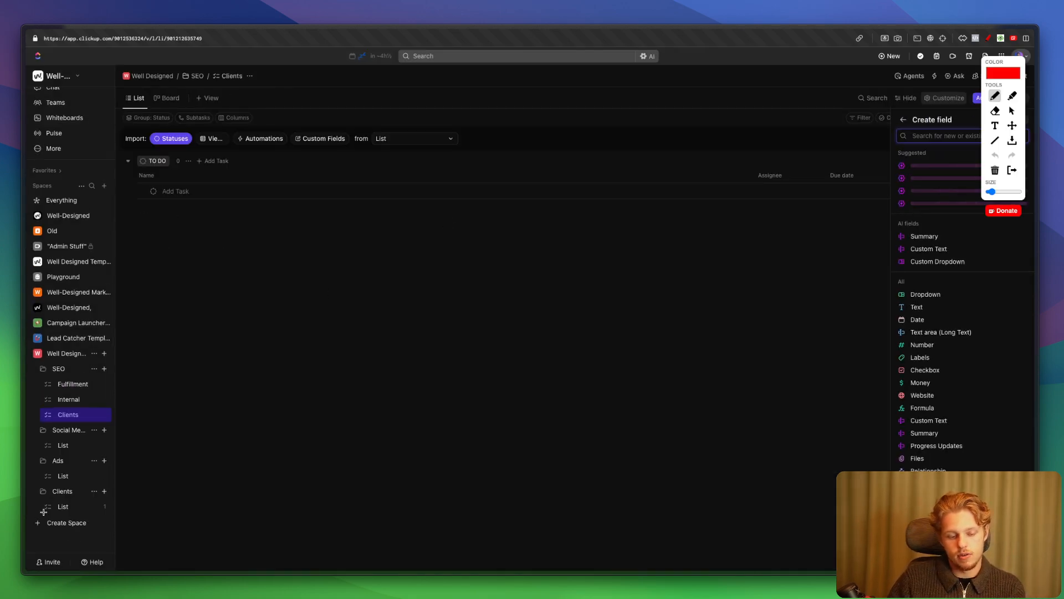
drag(44, 512, 72, 511)
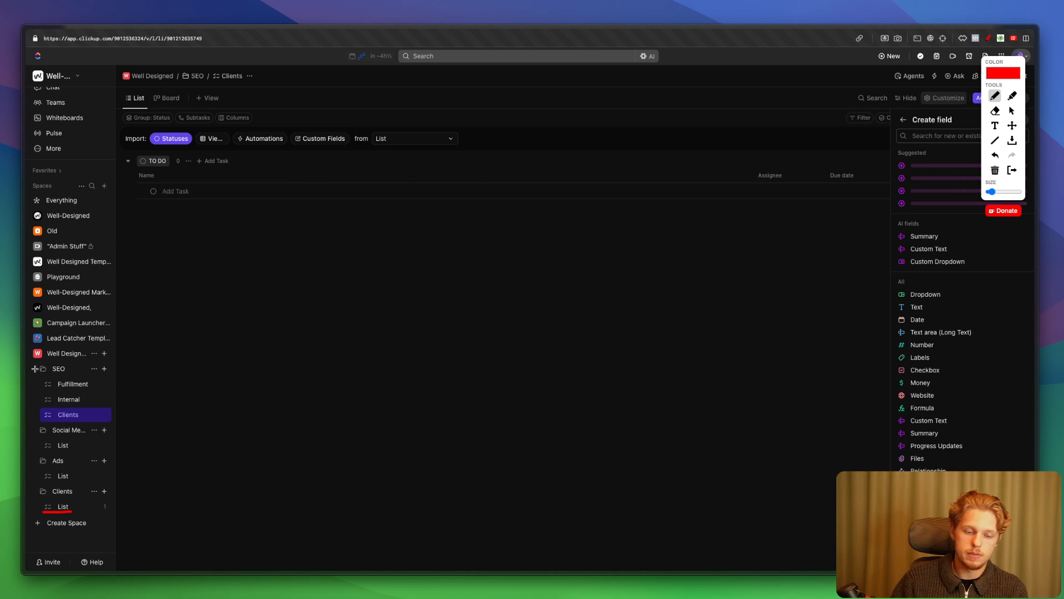
drag(34, 368, 38, 411)
drag(113, 380, 118, 417)
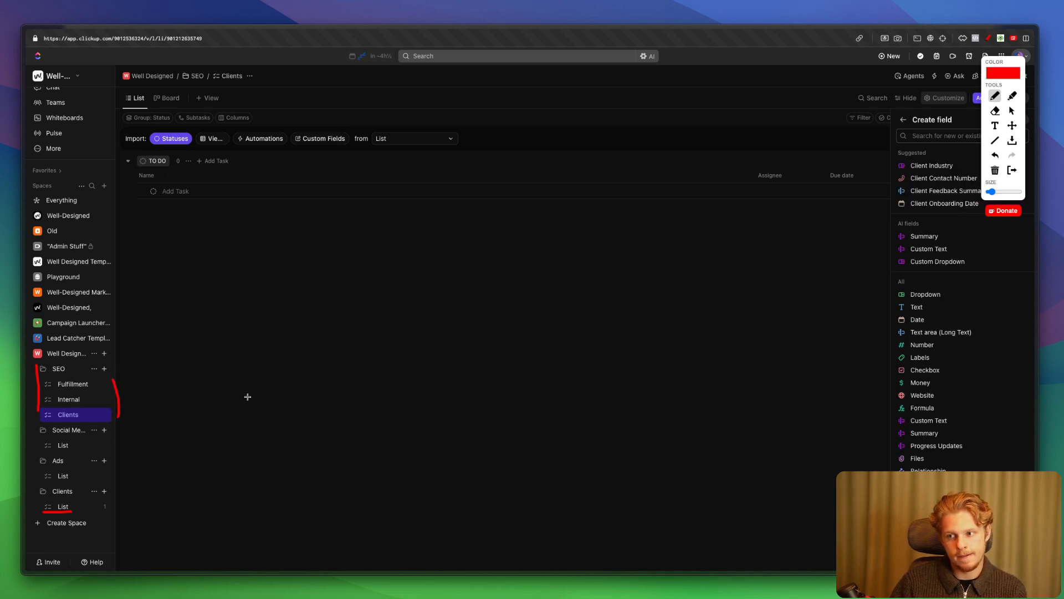
key(Escape)
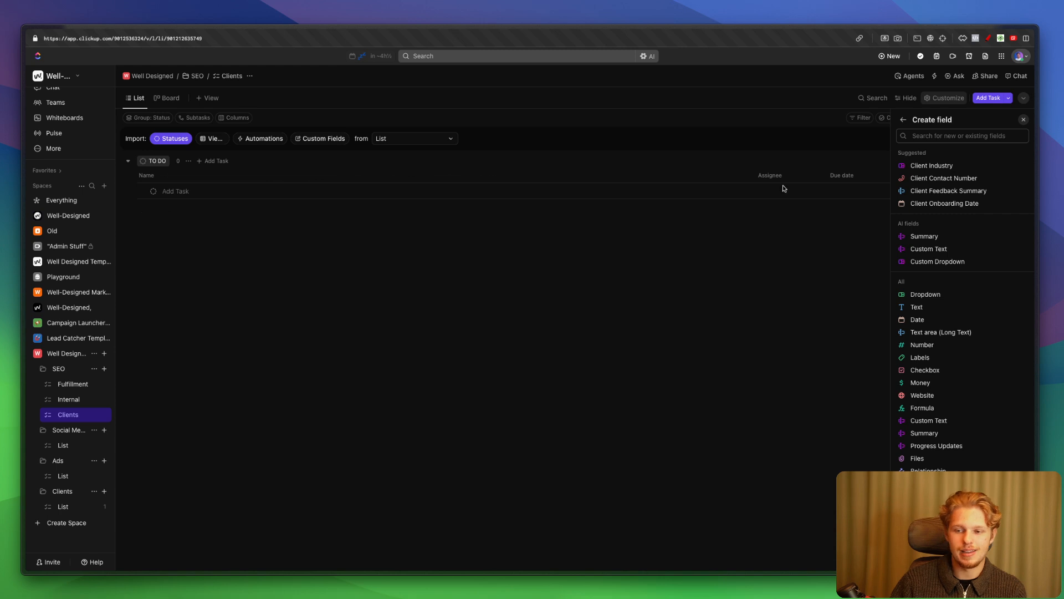
Step: Narrow the Name column of the SEO folder's Clients list and compare that list with the SEO Fulfillment list
click(754, 214)
drag(752, 175, 269, 206)
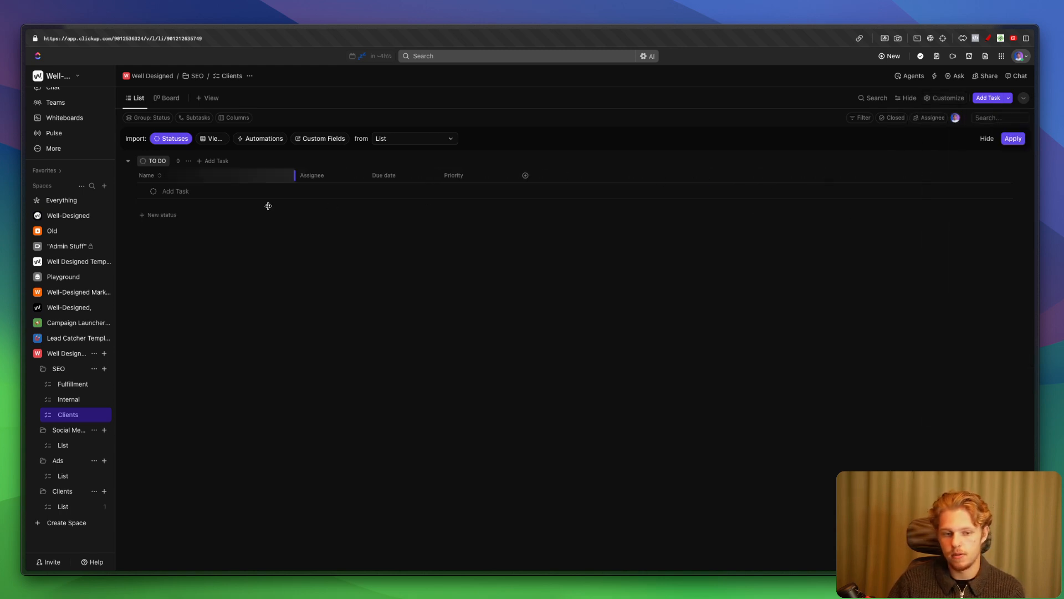
click(75, 385)
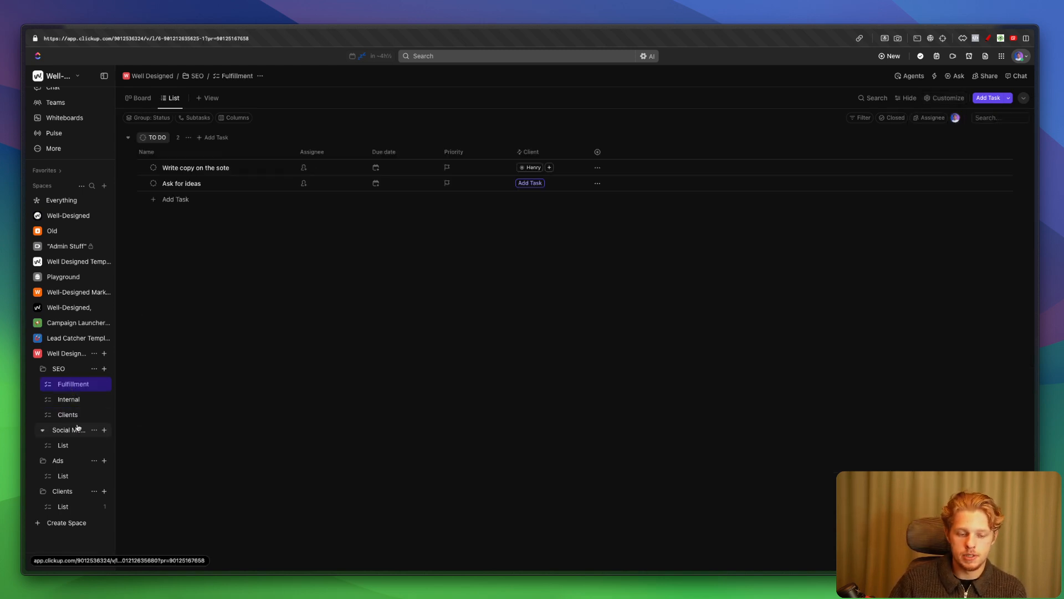
click(68, 415)
Step: Rename the Social Media Marketing folder's list as "Fulfillment"
click(63, 446)
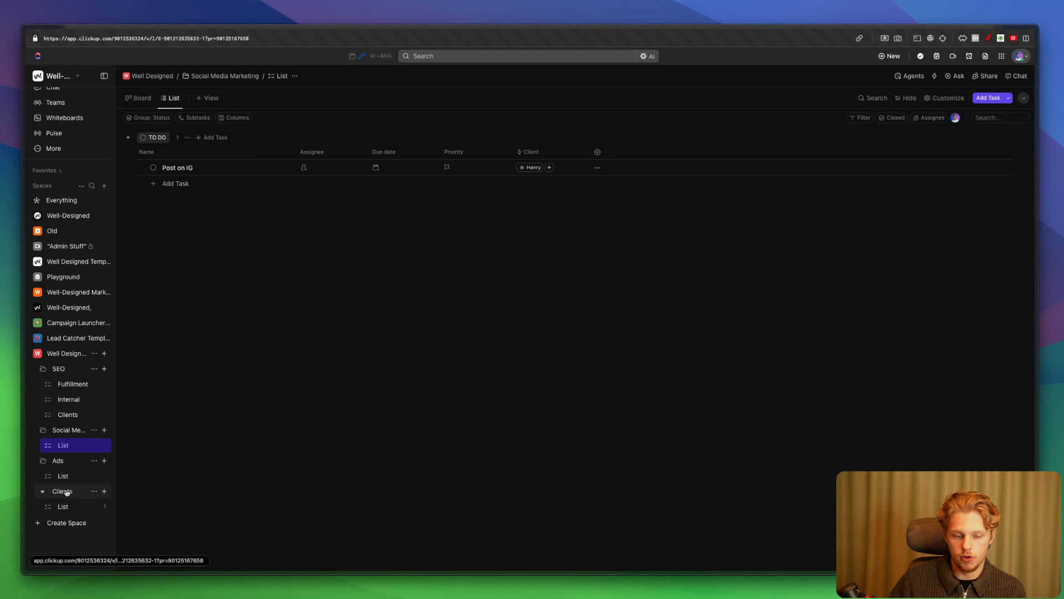
click(93, 446)
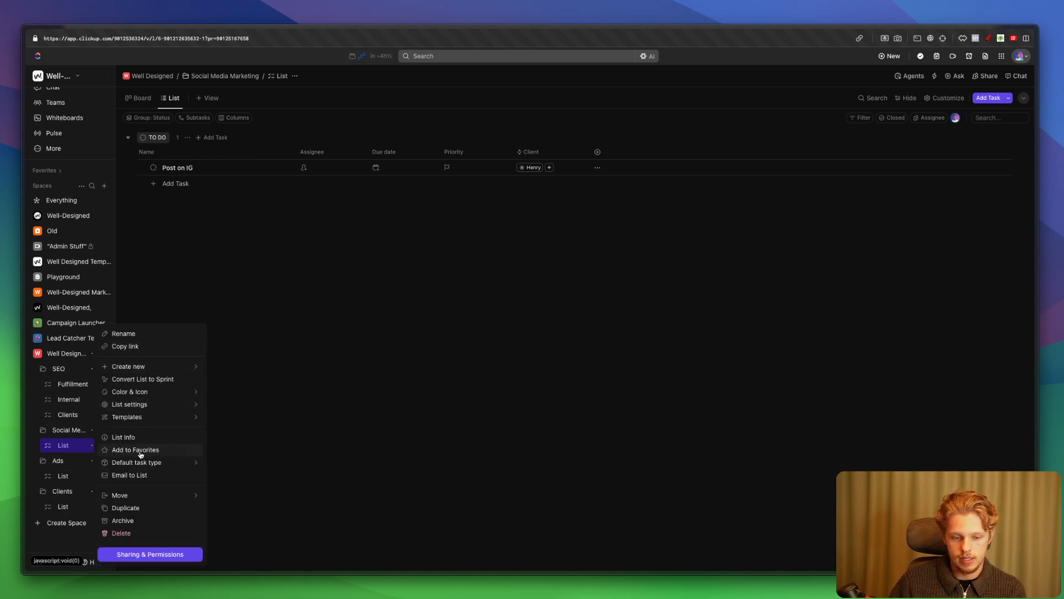
click(204, 425)
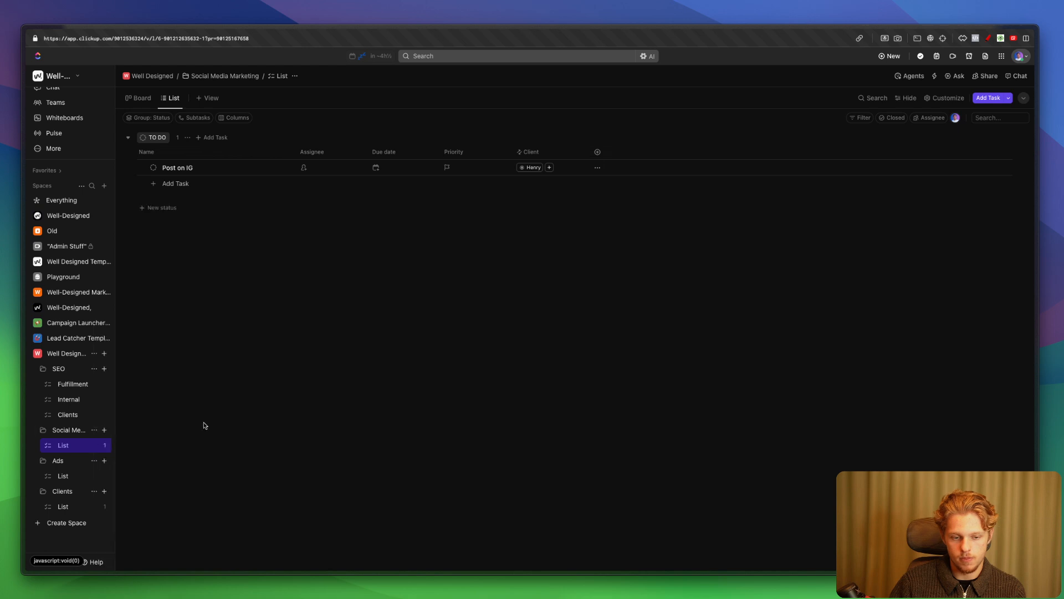
click(95, 446)
click(121, 335)
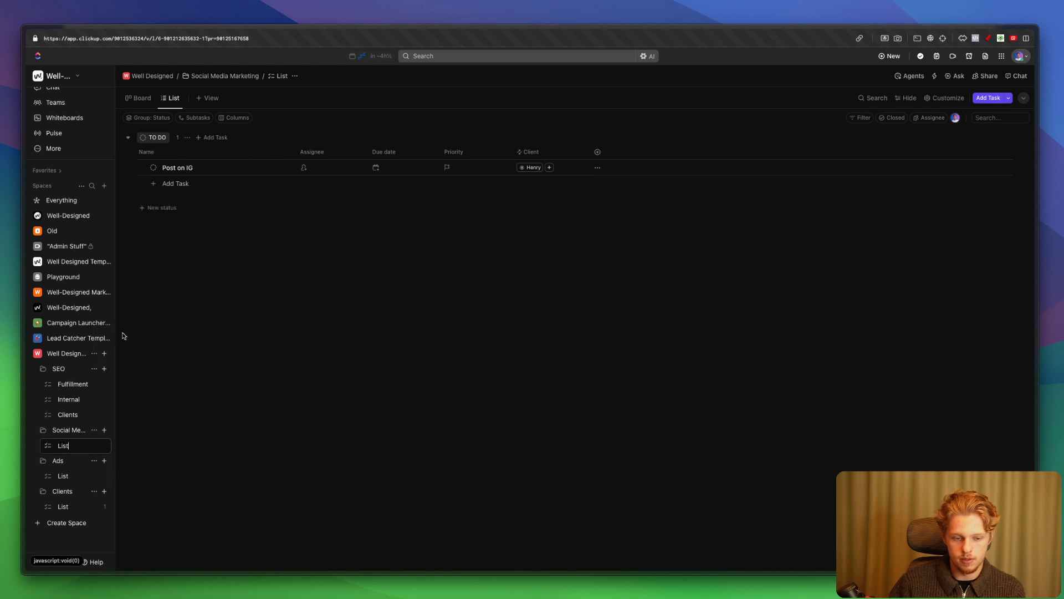
key(BackSpace)
key(BackSpace)
key(BackSpace)
key(BackSpace)
text(Fulfillment)
key(Return)
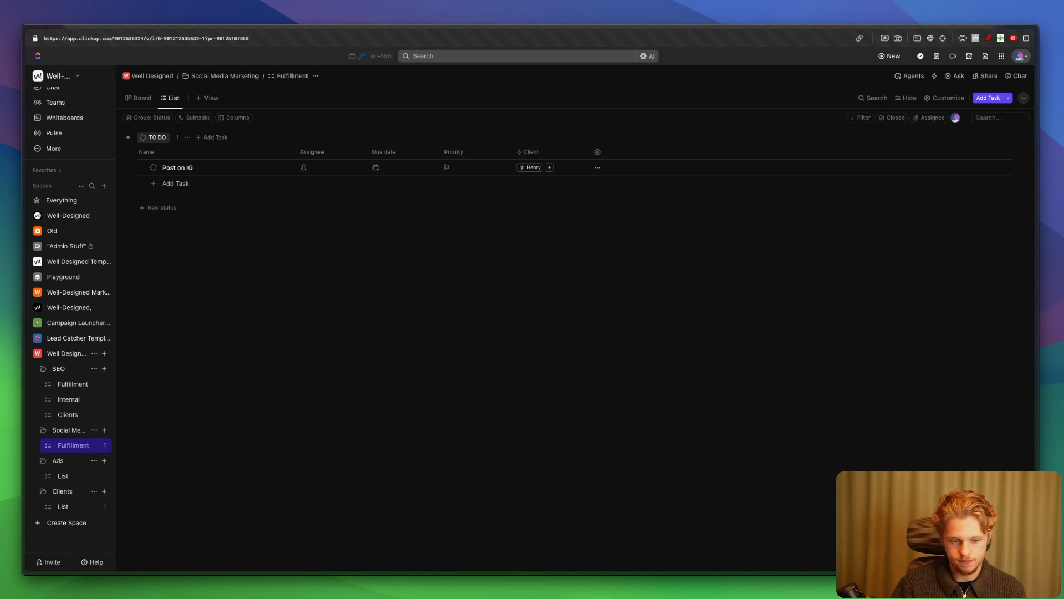
Step: Create a list named "Internal" in the Social Media Marketing folder
click(104, 430)
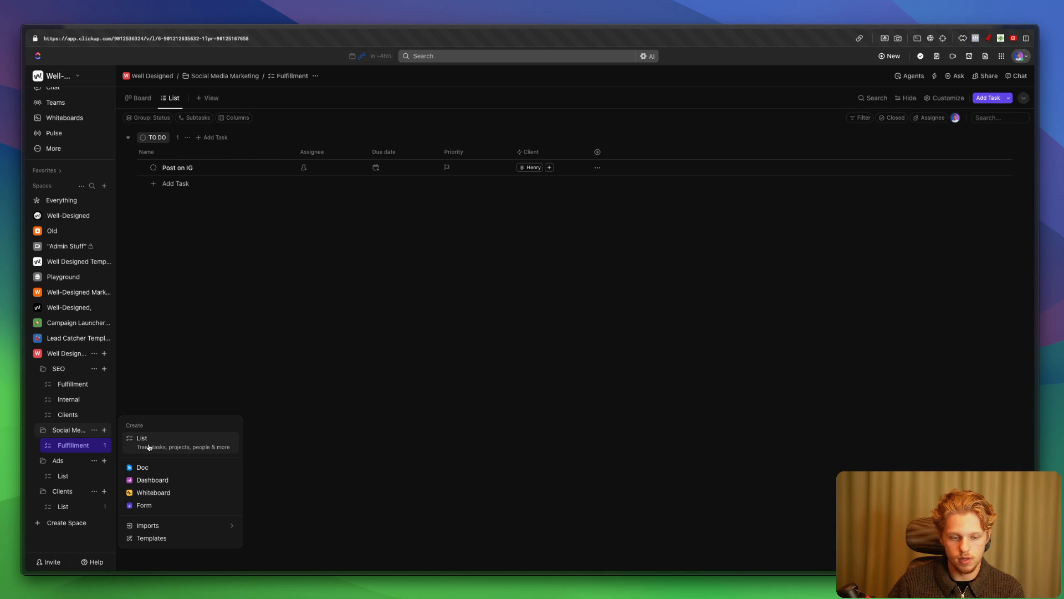
click(149, 447)
text(Internal)
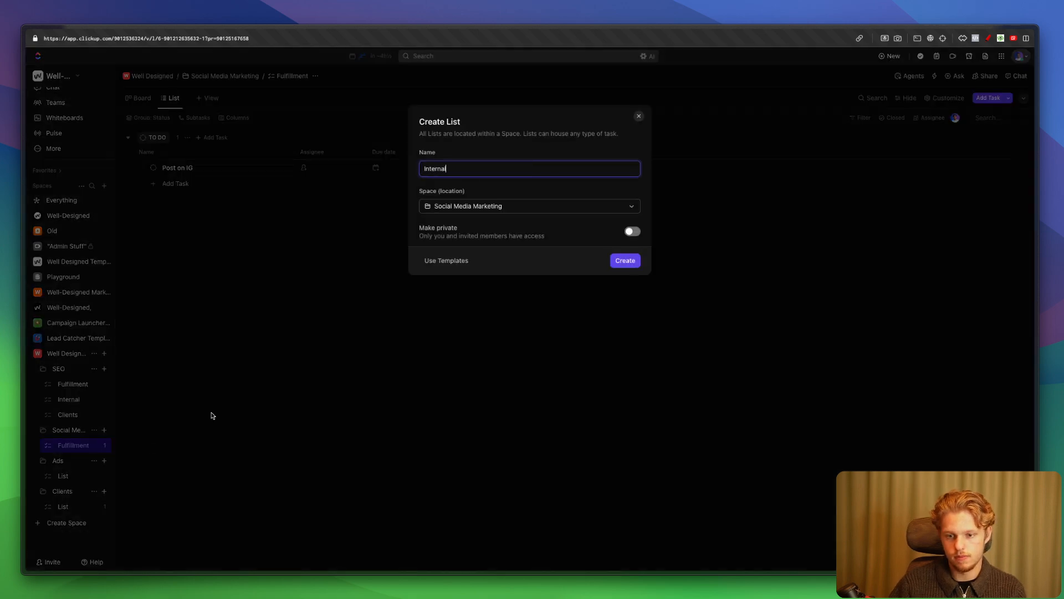
key(Return)
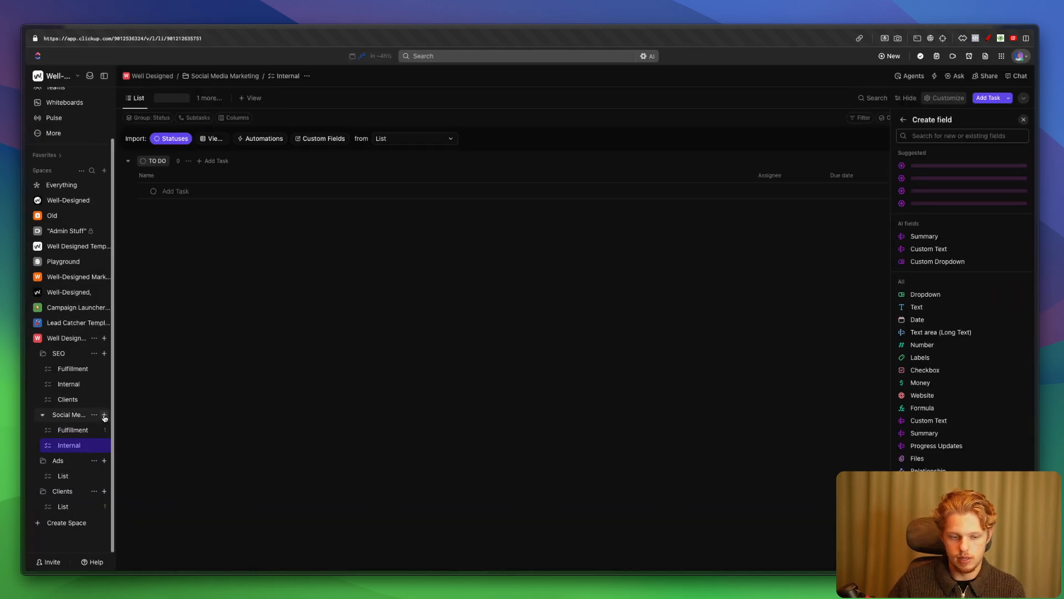
Step: Create a list named "Clients" in the Social Media Marketing folder
click(104, 415)
click(138, 420)
text(Cli)
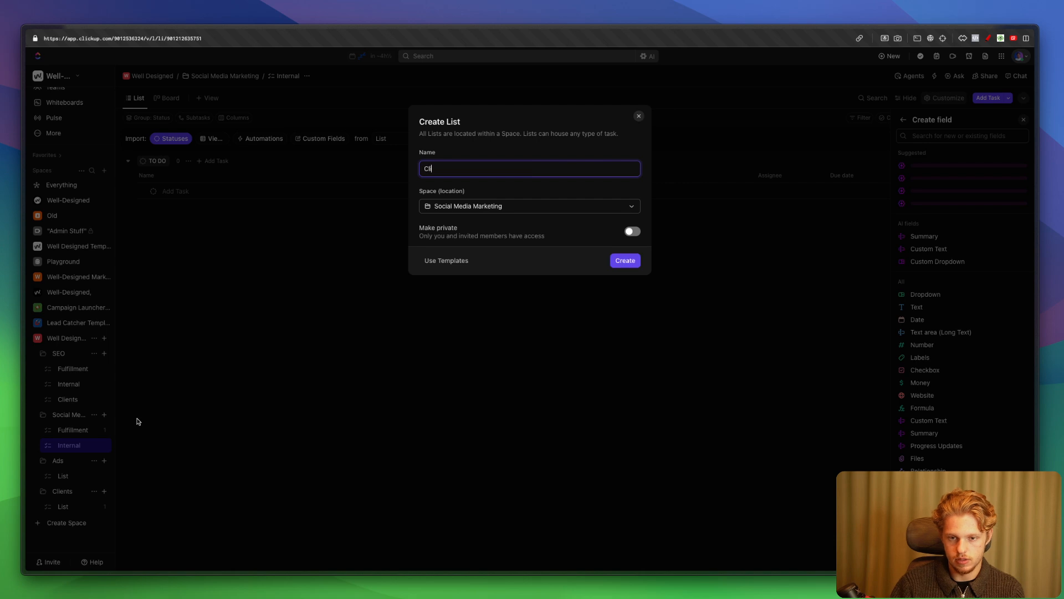
text(ents)
click(628, 264)
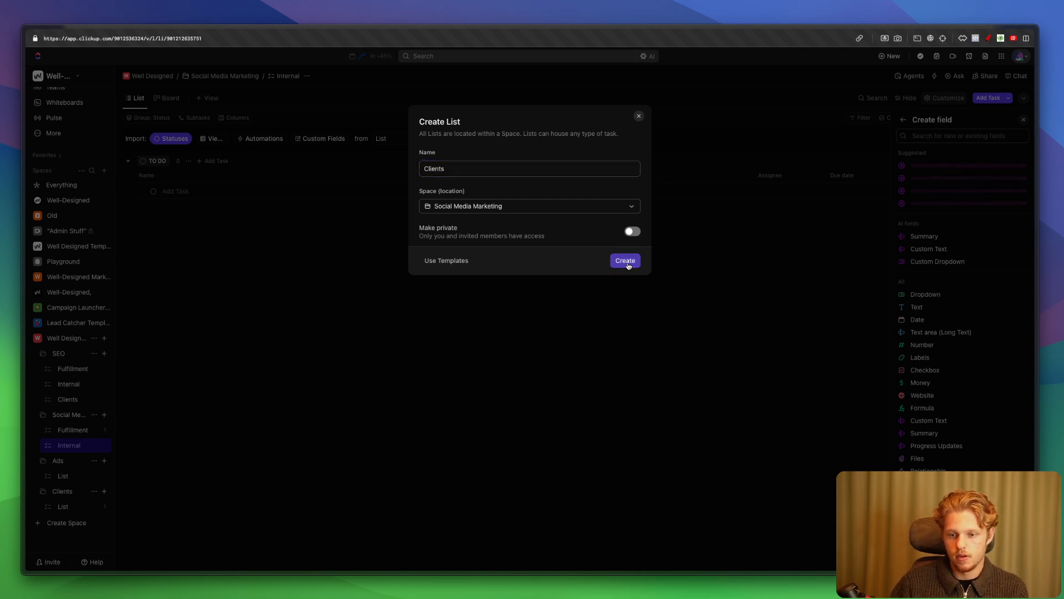
Step: Compare the SEO folder's Fulfillment and Clients lists, temporarily underlining the Clients list with the red pen
mouse_move(58, 461)
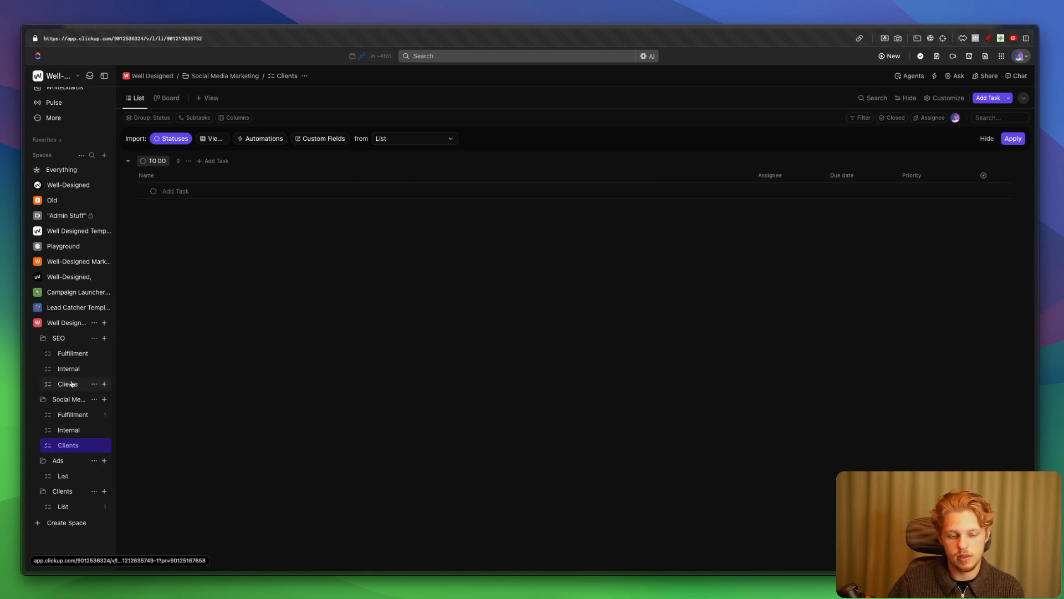
click(70, 383)
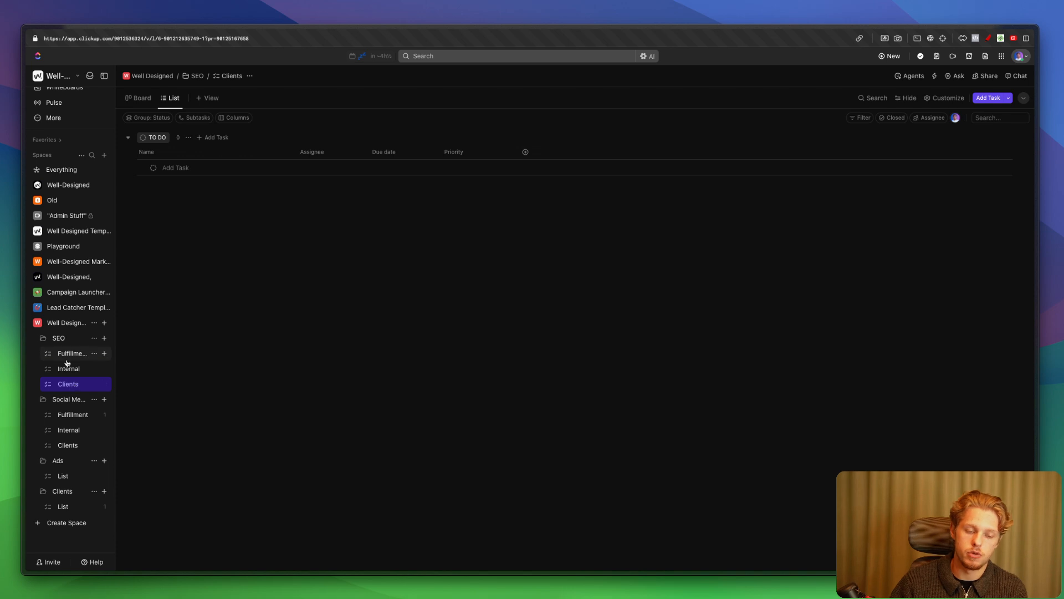
click(67, 360)
click(72, 384)
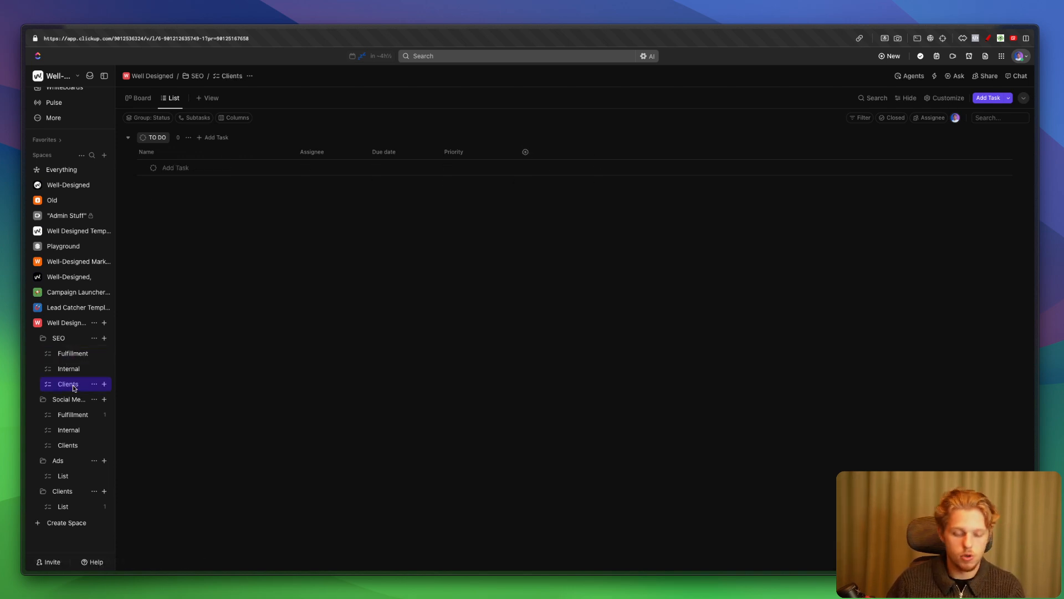
key(alt+p)
drag(52, 390, 83, 389)
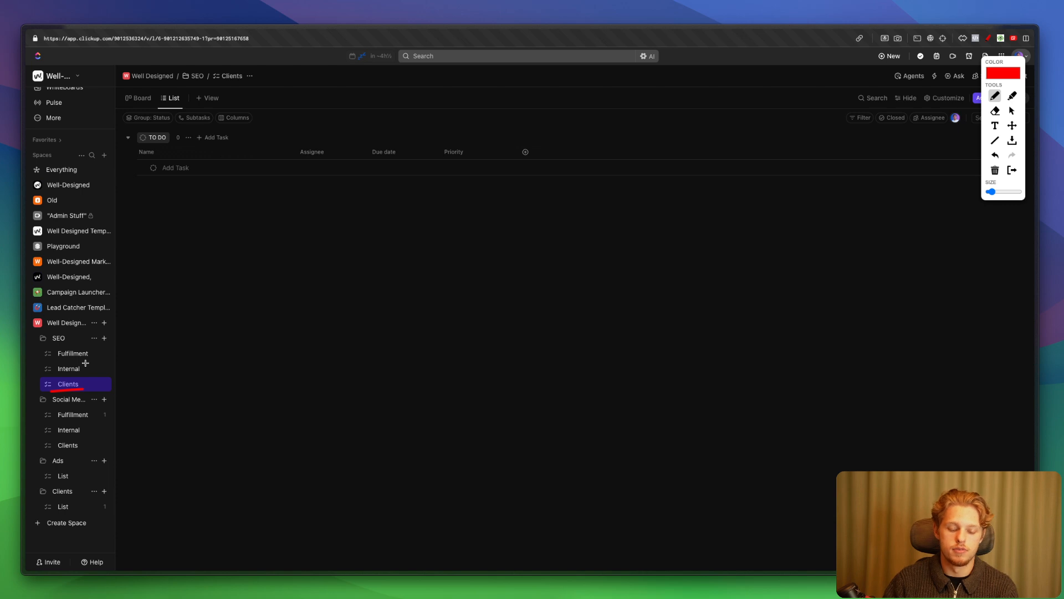
key(Escape)
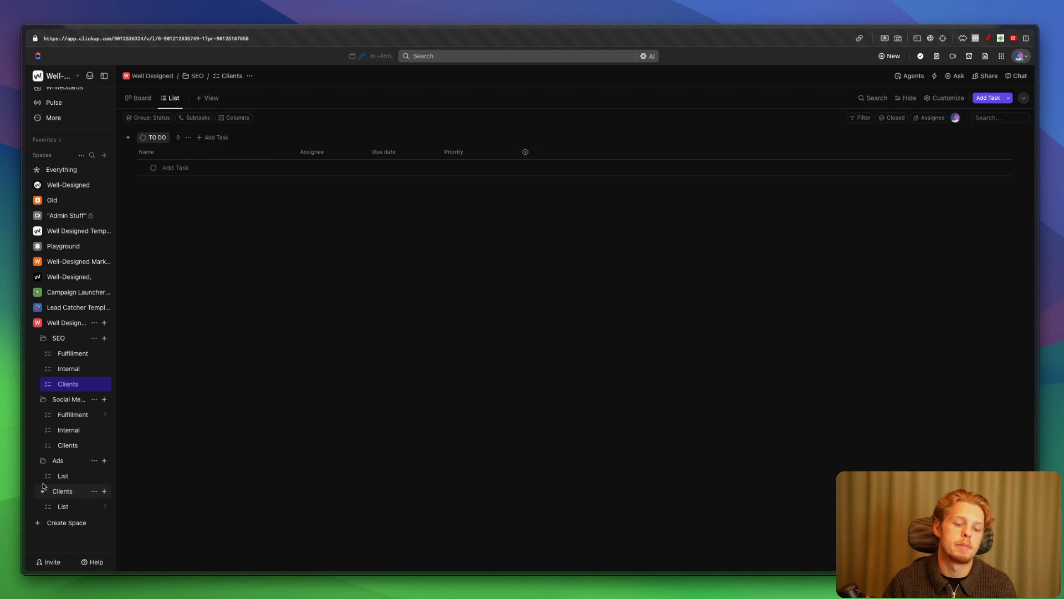
Step: Narrow the Name column of the Social Media Marketing folder's Clients list and compare that list with the SEO folder's Clients list
click(66, 355)
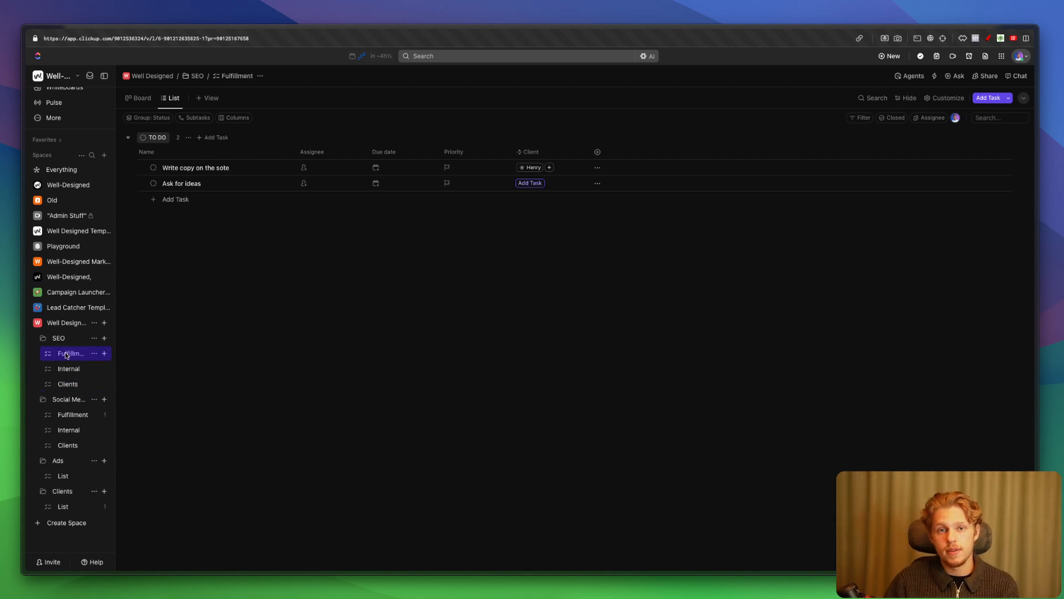
click(76, 382)
click(79, 446)
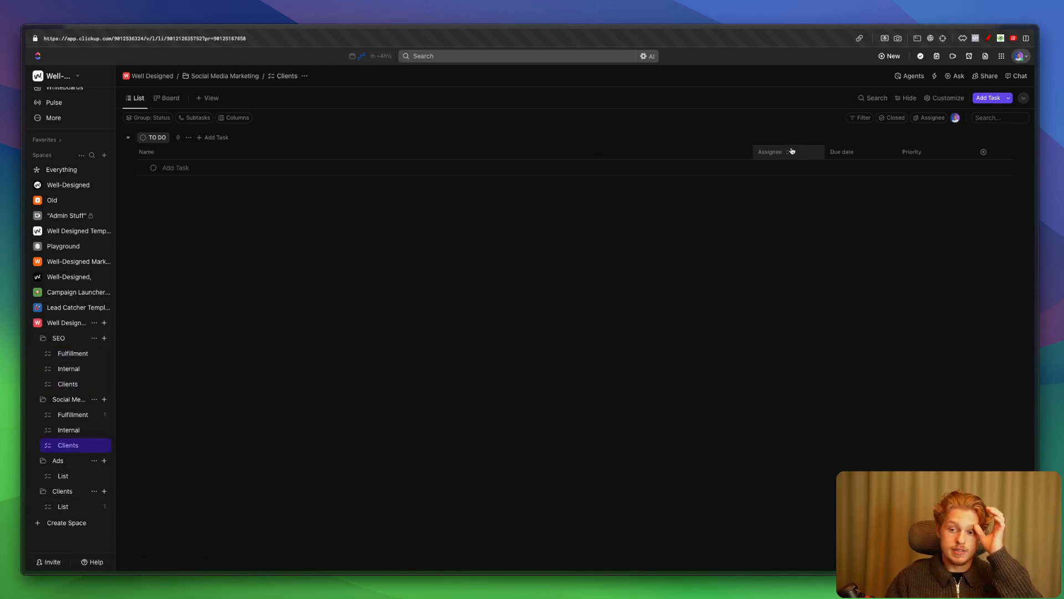
drag(752, 151, 294, 151)
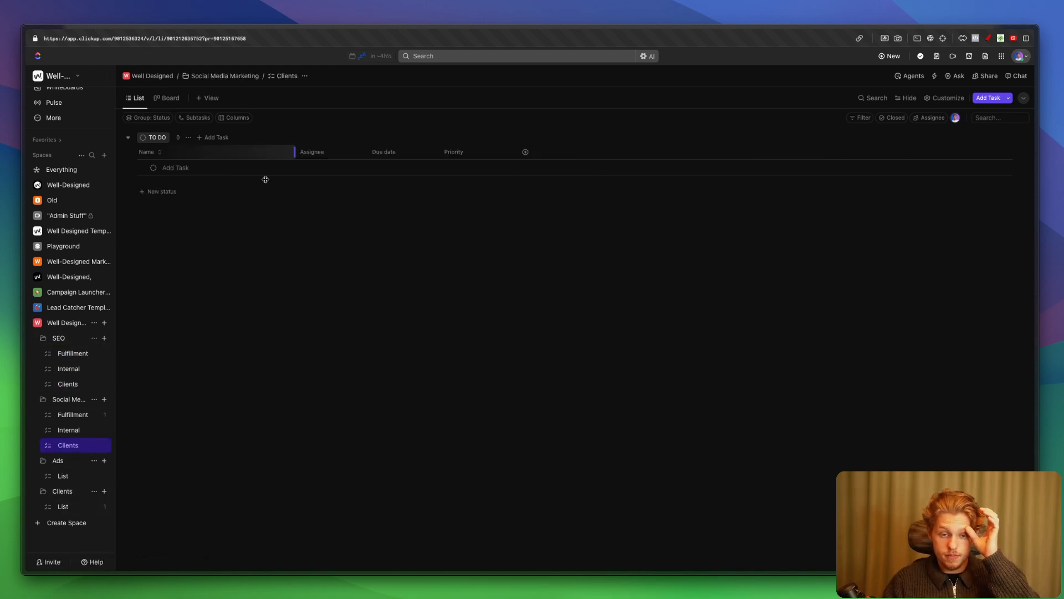
click(62, 382)
click(71, 444)
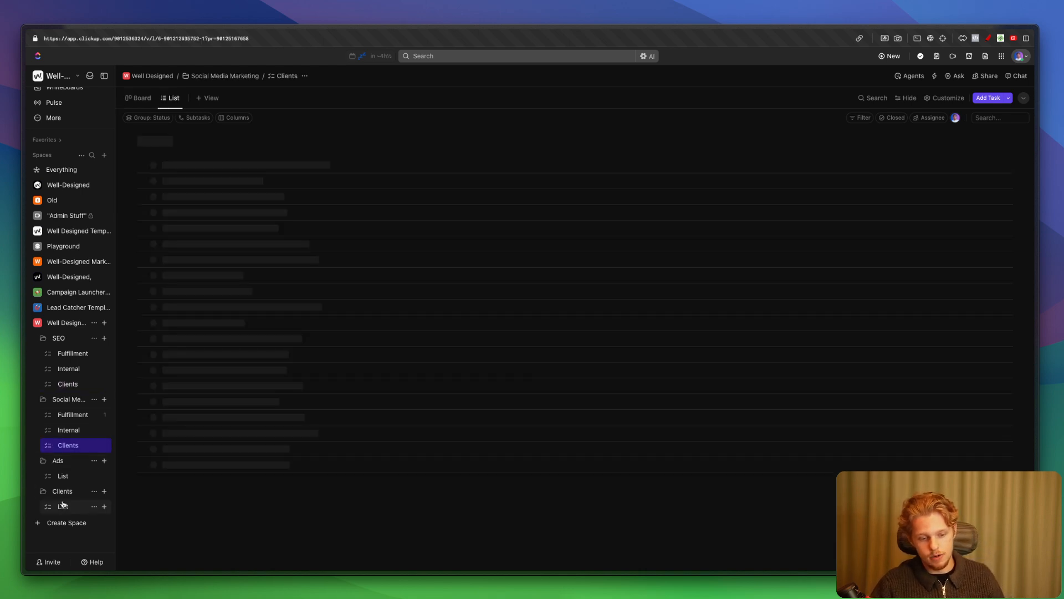
Step: Create a task with the client's first name in the SEO folder's Clients list
click(64, 478)
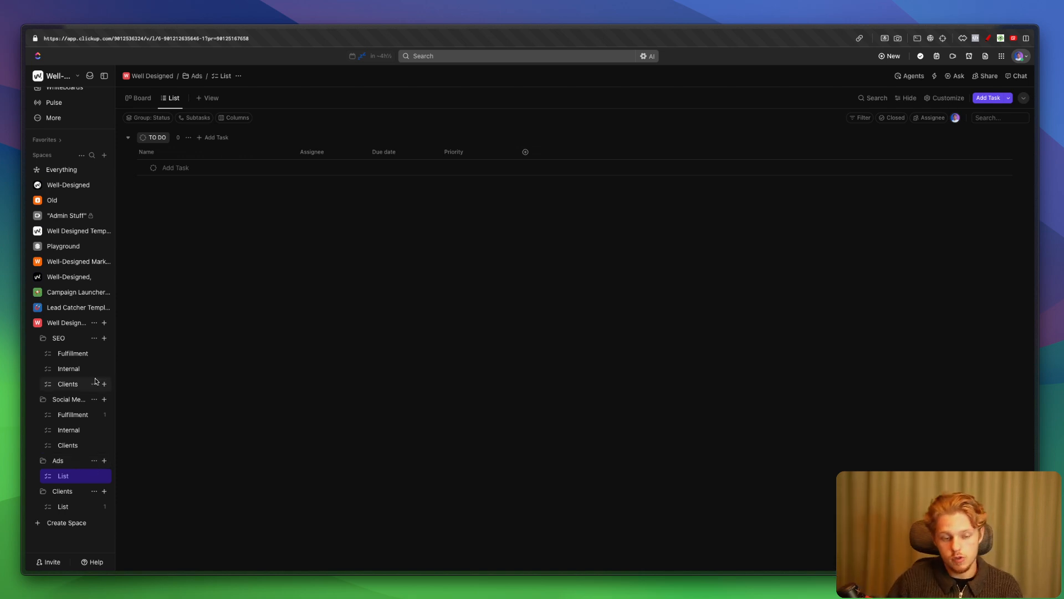
click(68, 384)
click(175, 158)
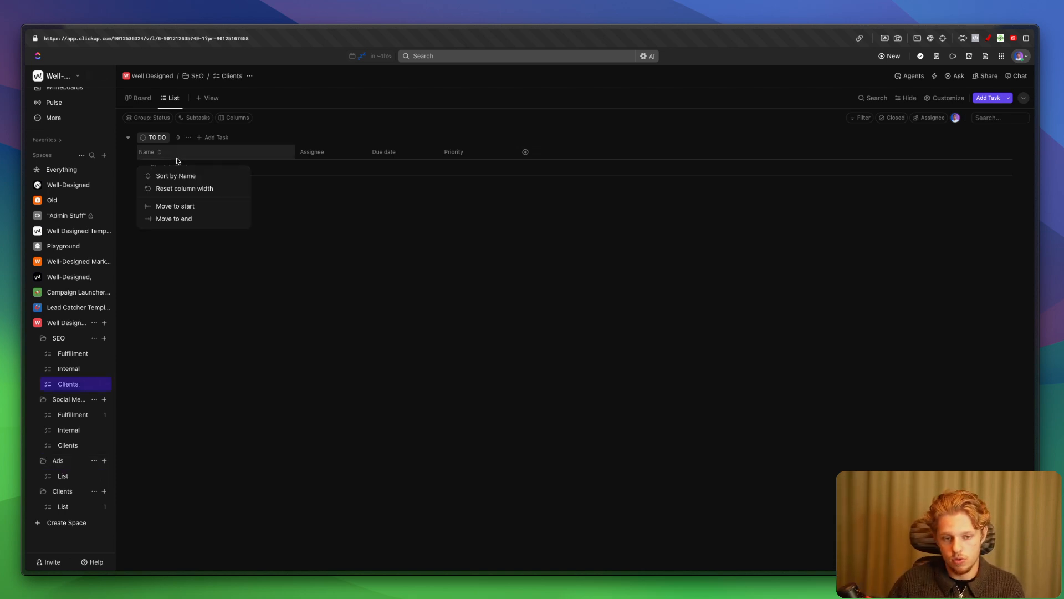
click(340, 200)
click(210, 170)
text(H)
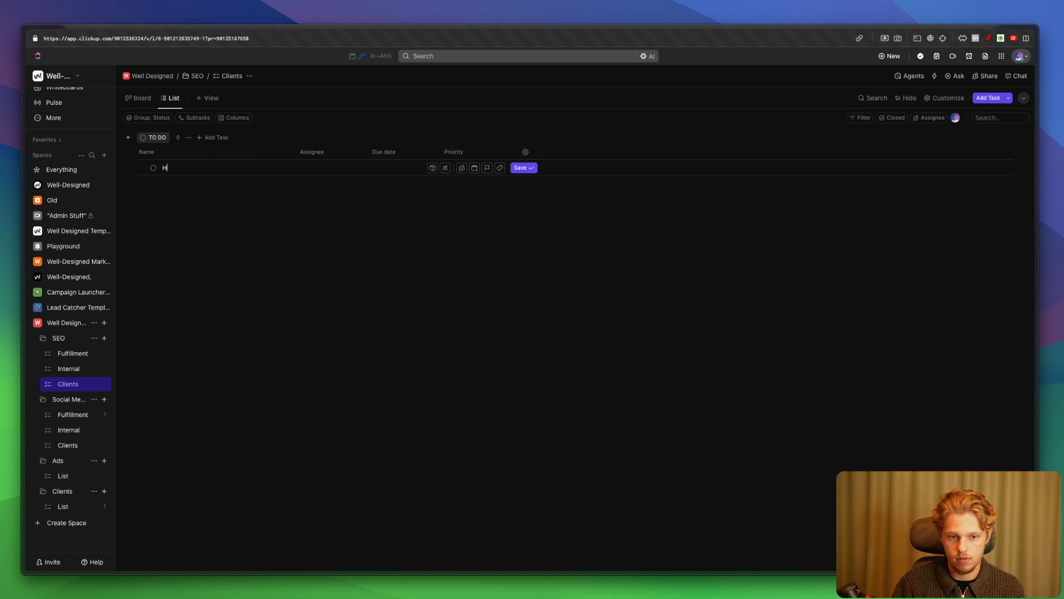
text(enry)
key(Return)
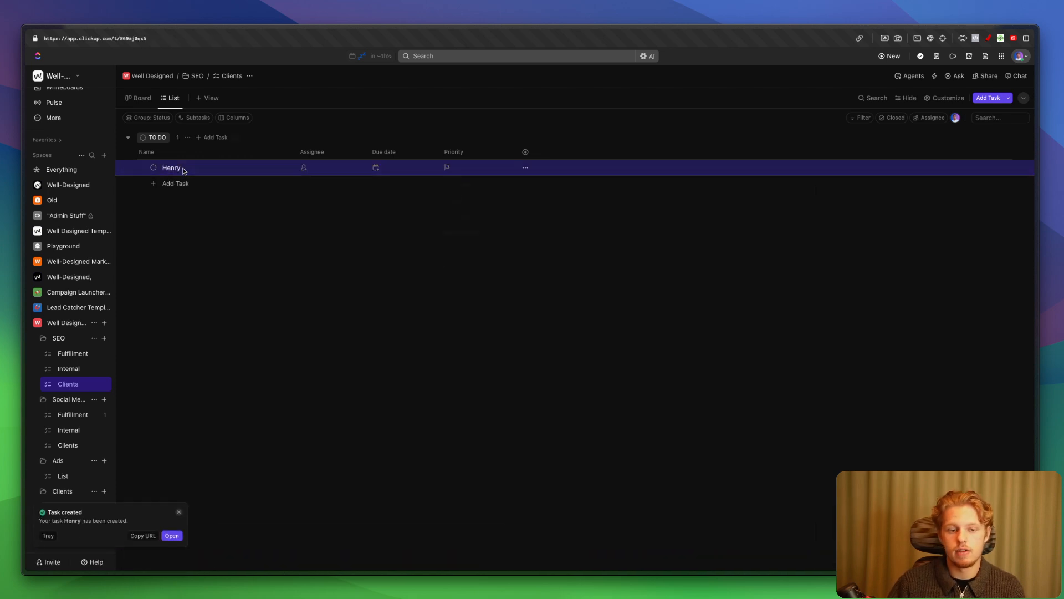
Step: Post a comment on the client's SEO task mentioning yourself: the client has changed his logo, make sure to fix on all SEO pages
click(172, 168)
click(887, 554)
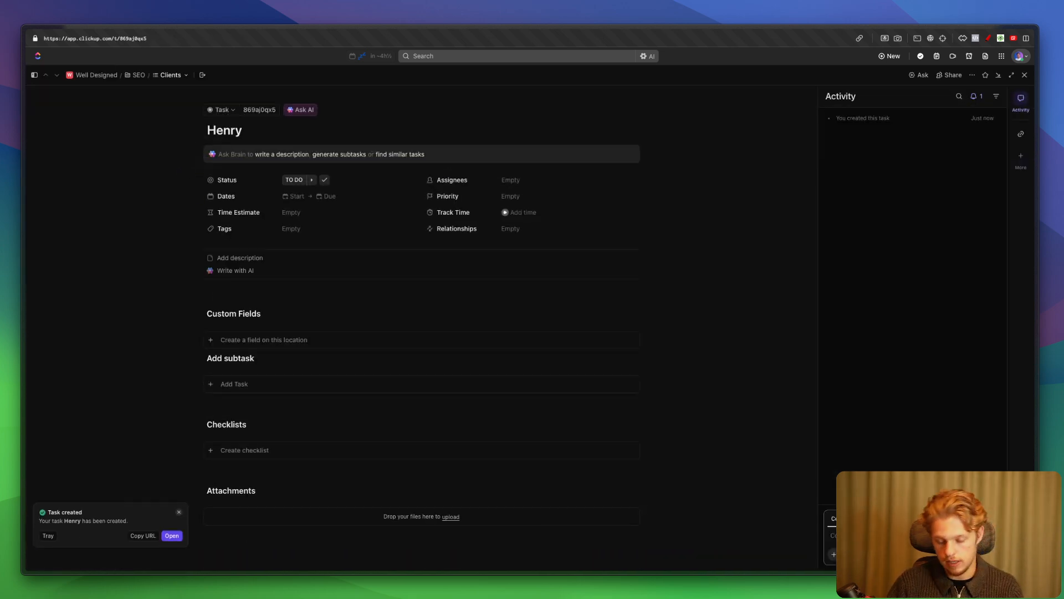
text(@)
click(880, 457)
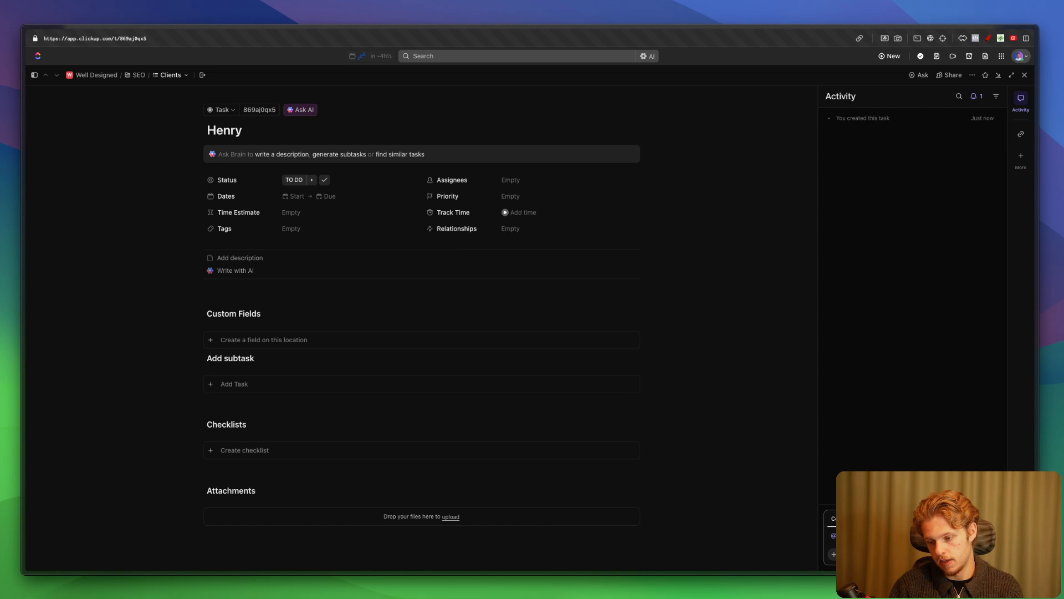
text(su)
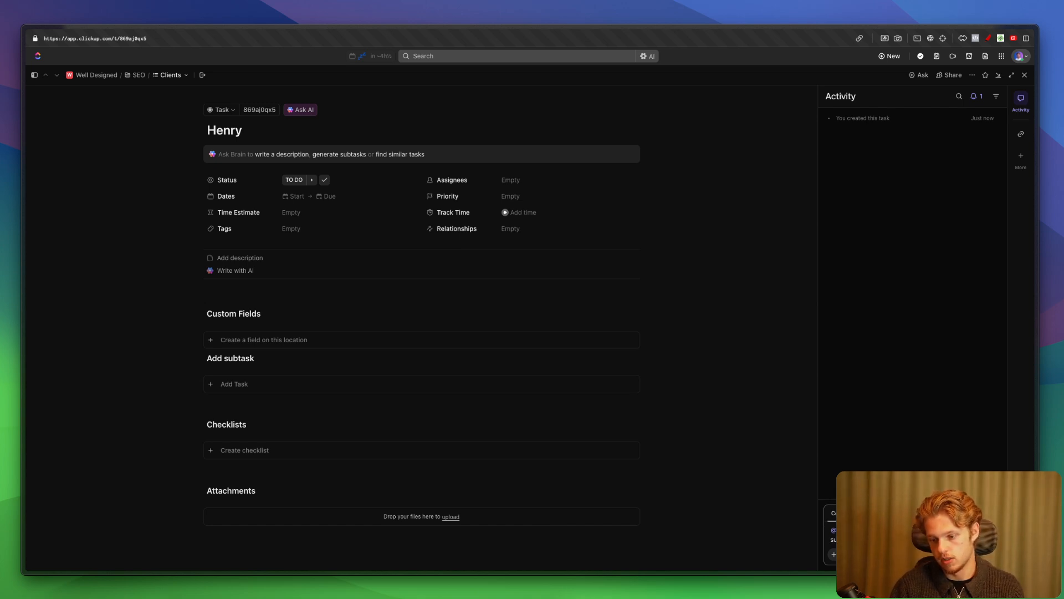
key(Return)
click(1025, 75)
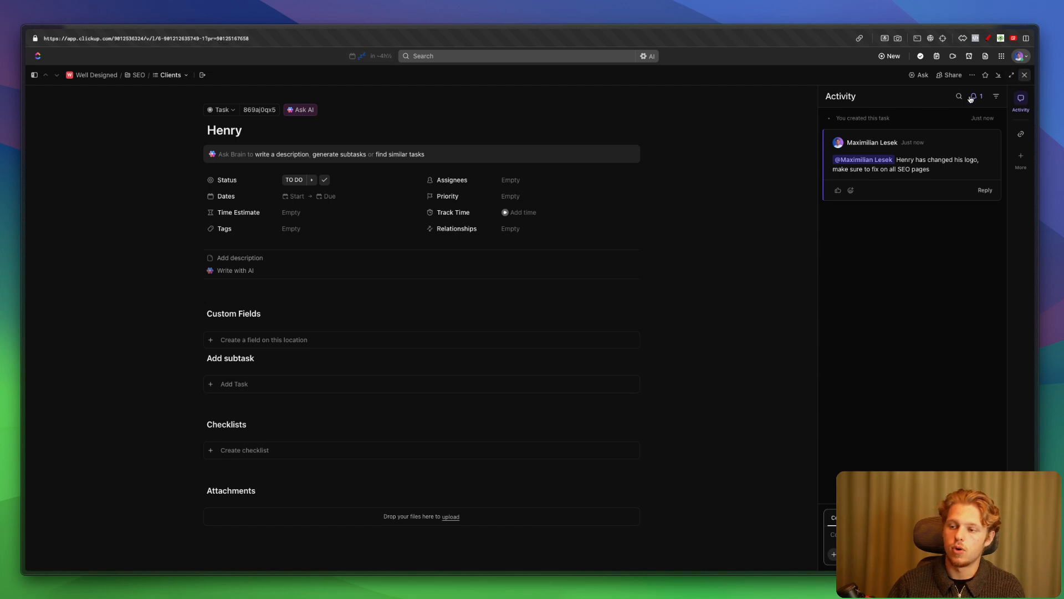
Step: Add a private Dashboard view, started from scratch, to the Well Designed space
click(66, 444)
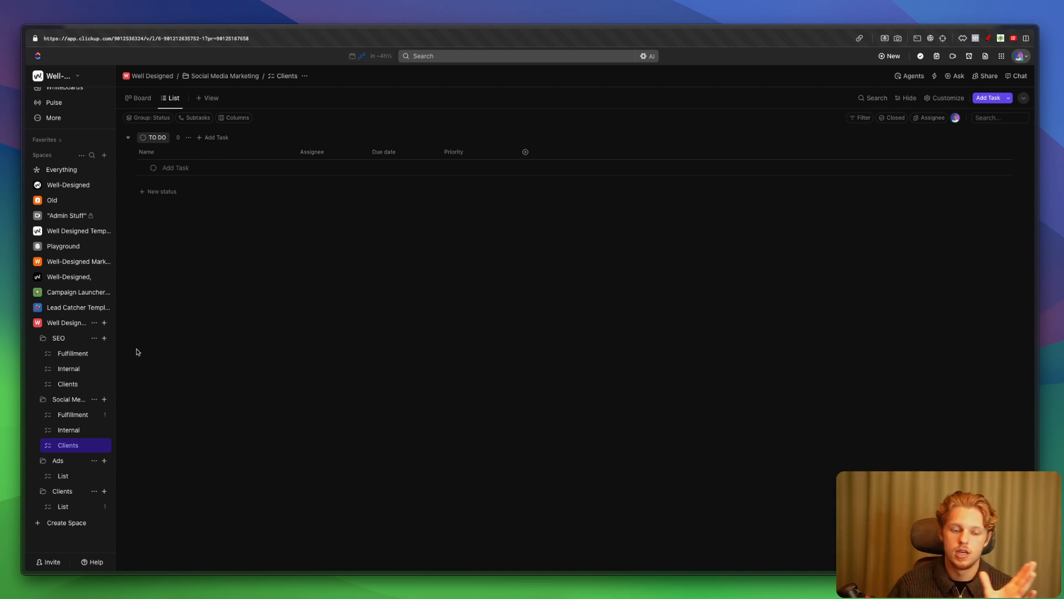
click(74, 323)
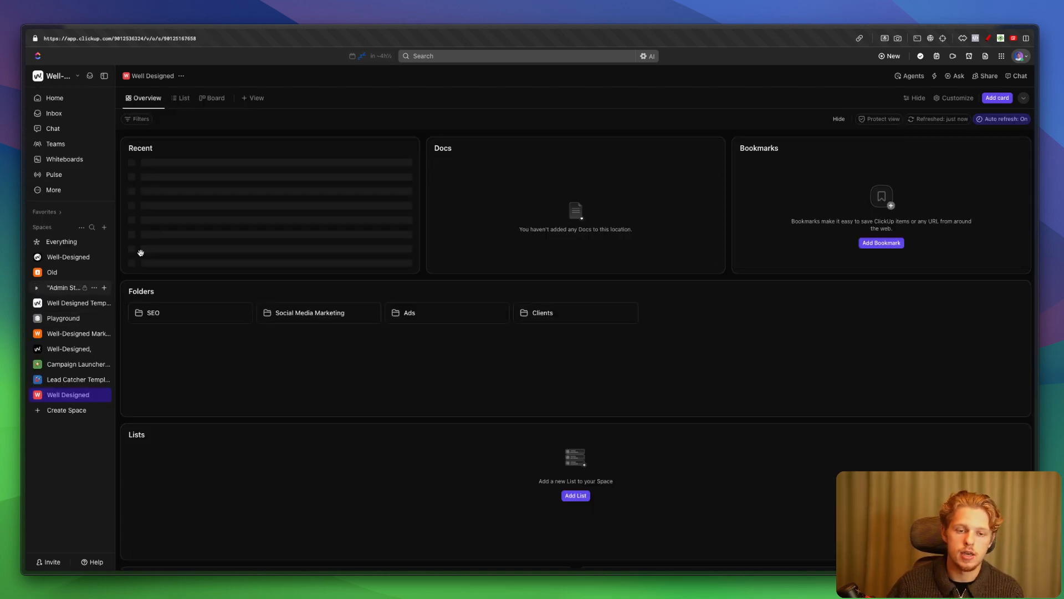
click(253, 97)
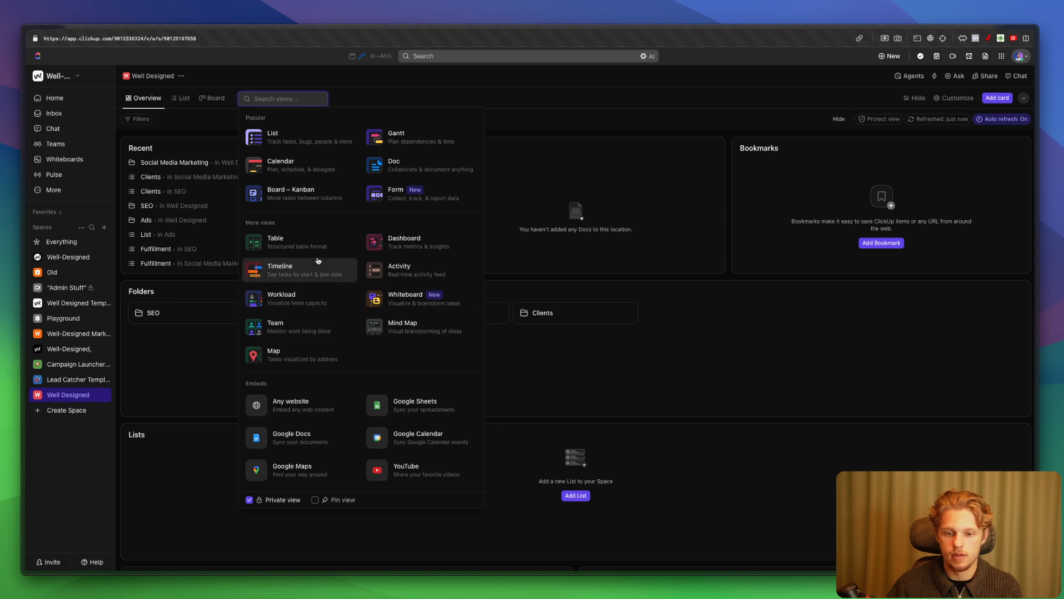
click(406, 241)
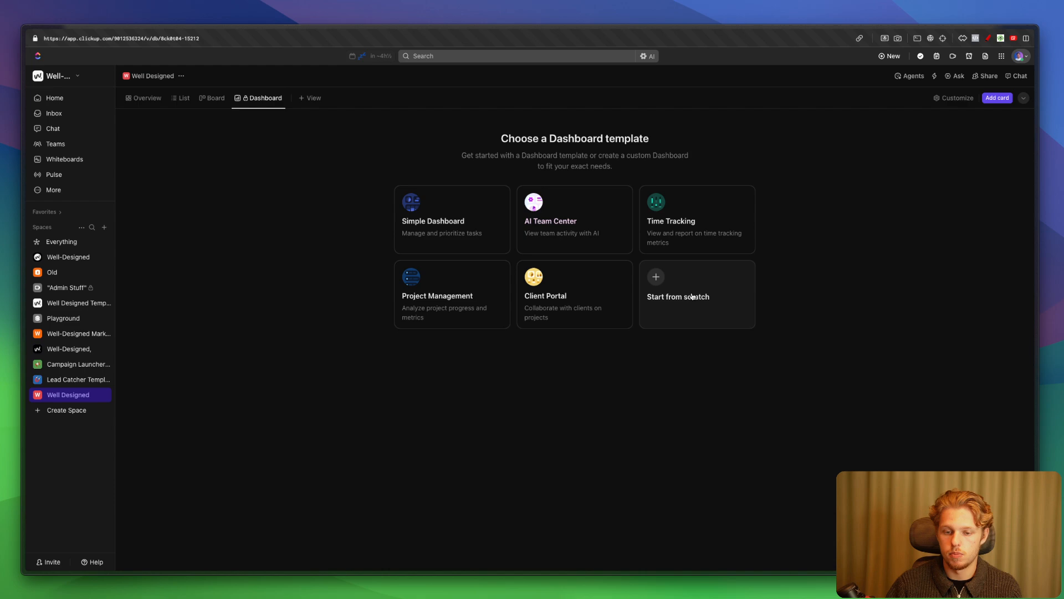
click(692, 297)
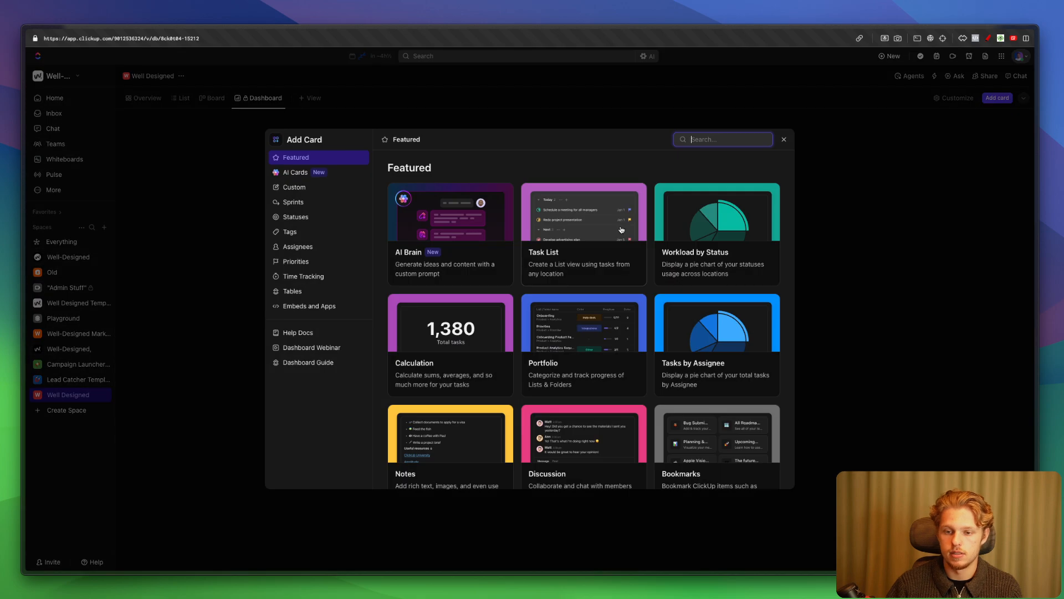
Step: Add a Discussion card to the dashboard and enlarge it in width and height
text(dis)
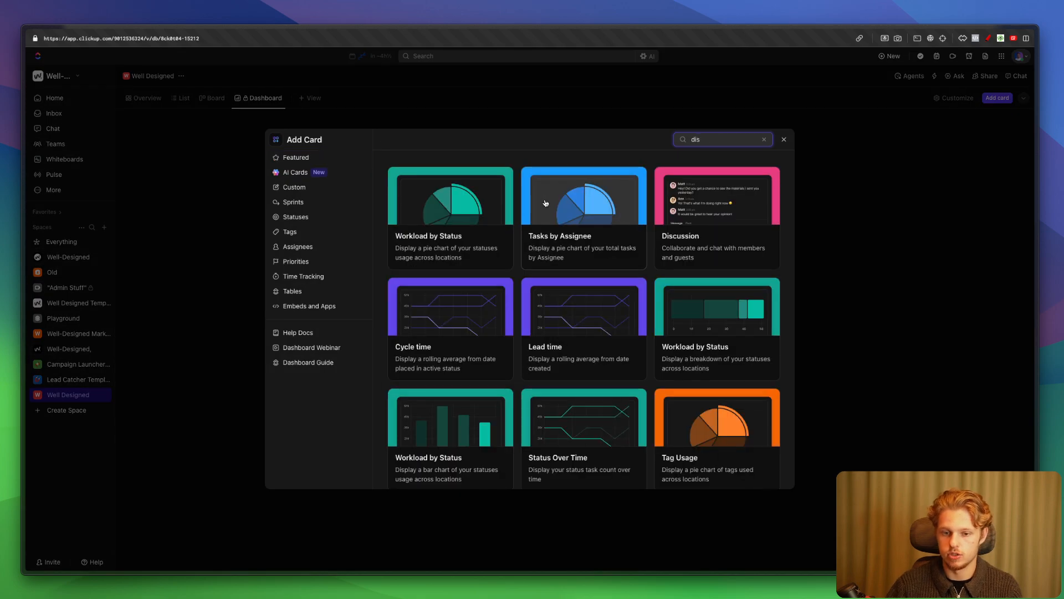
click(693, 217)
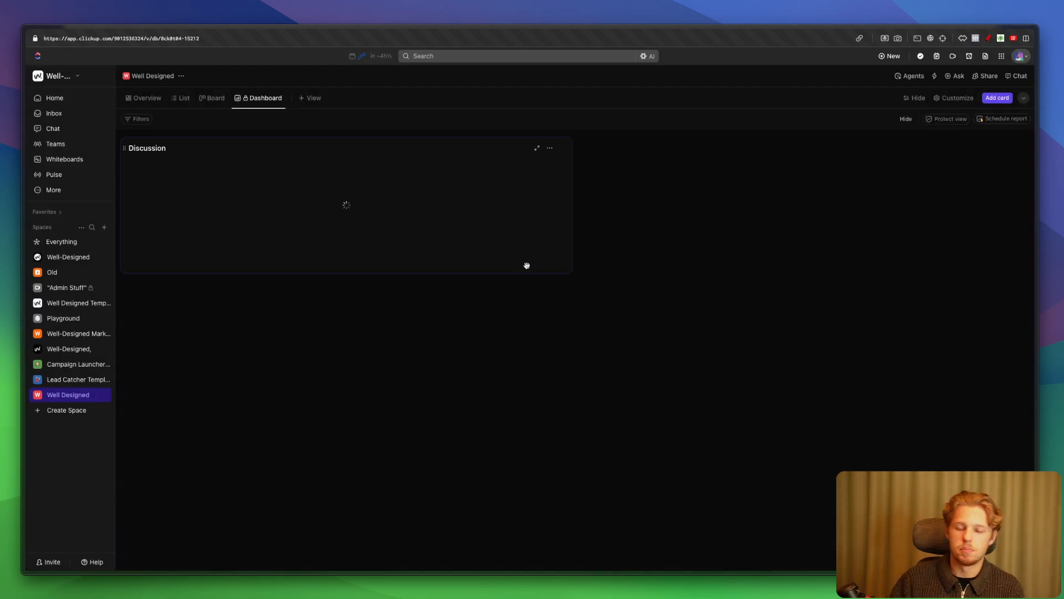
drag(571, 271, 643, 440)
Step: Draft a Discussion card comment that mentions yourself and starts a note about the client's change, and clear the draft
click(171, 424)
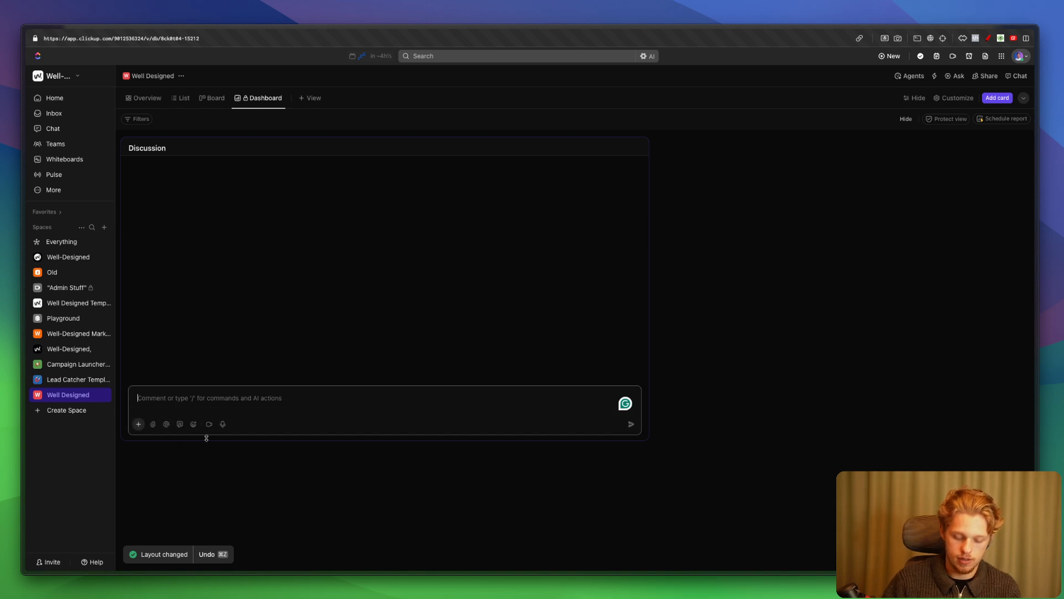
text(@)
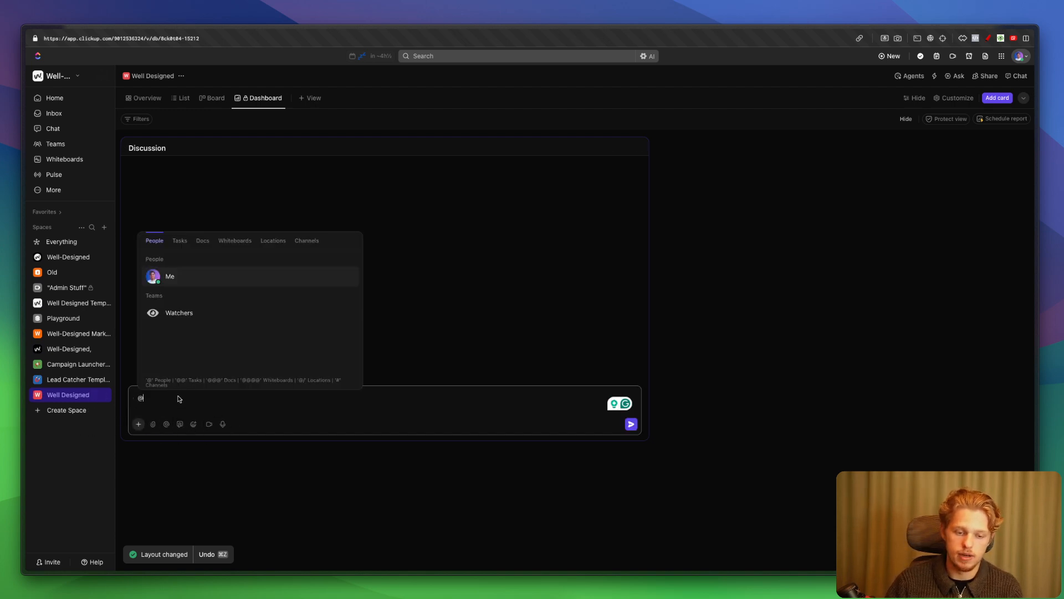
click(183, 276)
text(Henry chan)
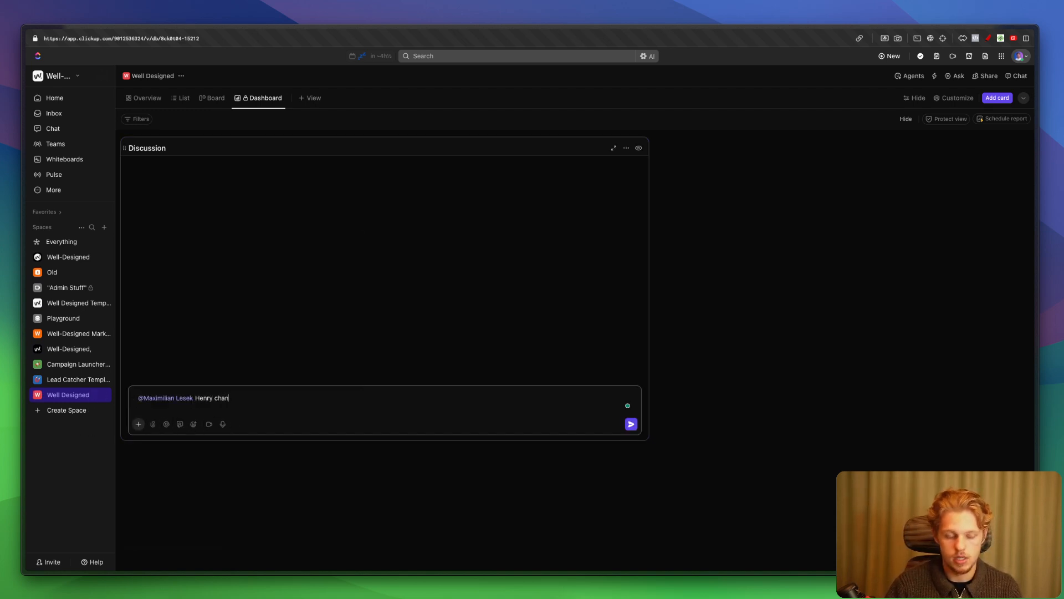
text(ged)
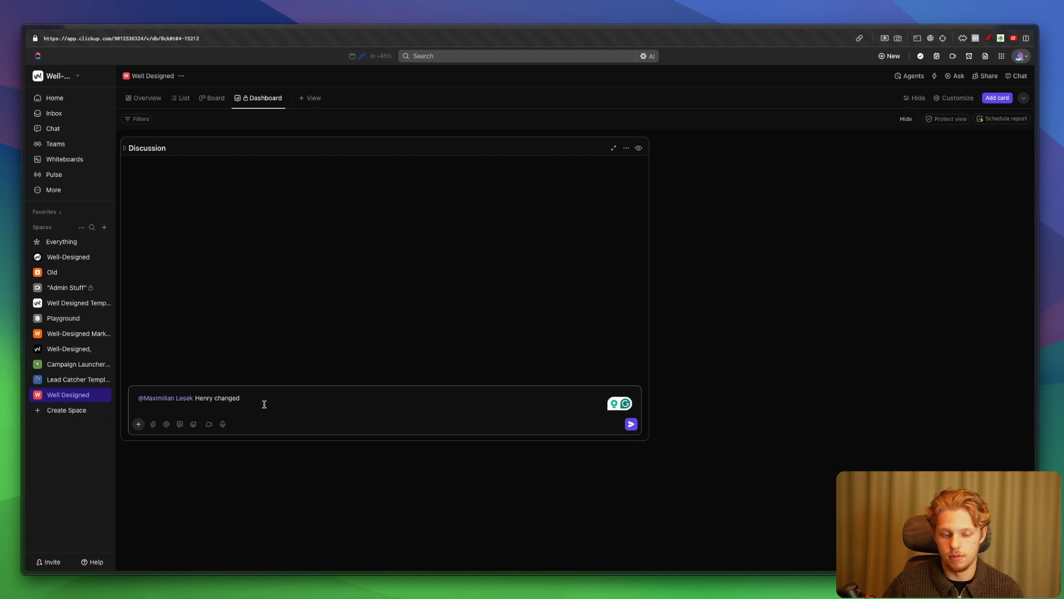
key(super+BackSpace)
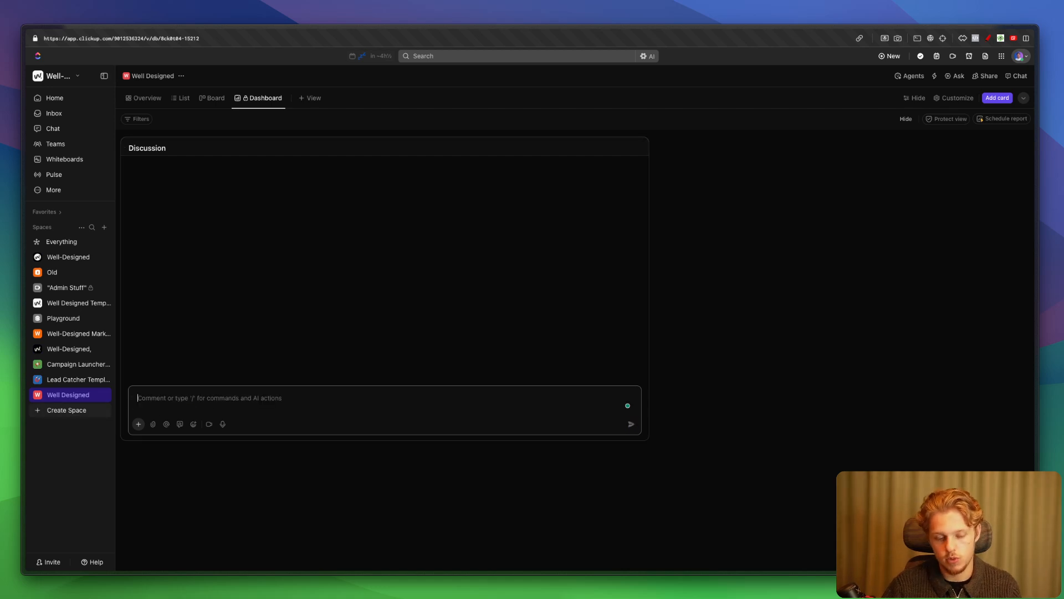
click(237, 496)
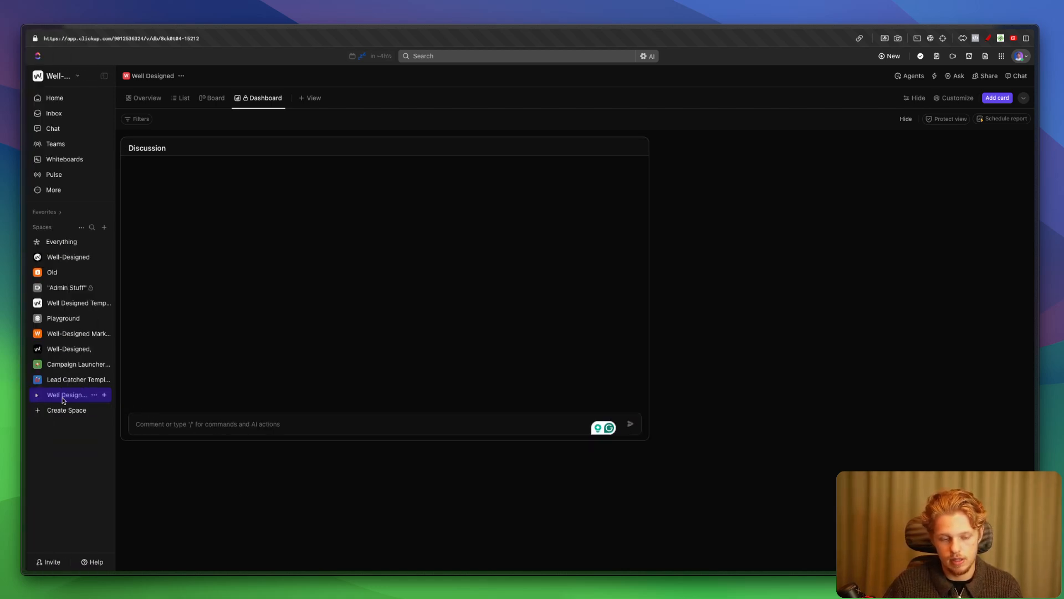
Step: Compare the SEO folder's Clients list with the list in the central Clients folder
click(37, 394)
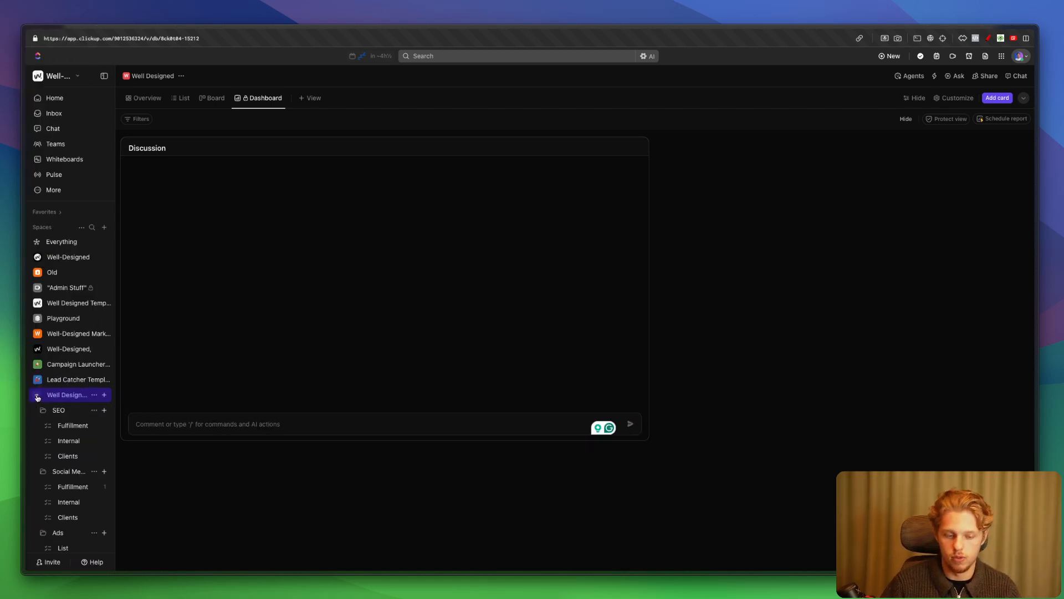
click(69, 456)
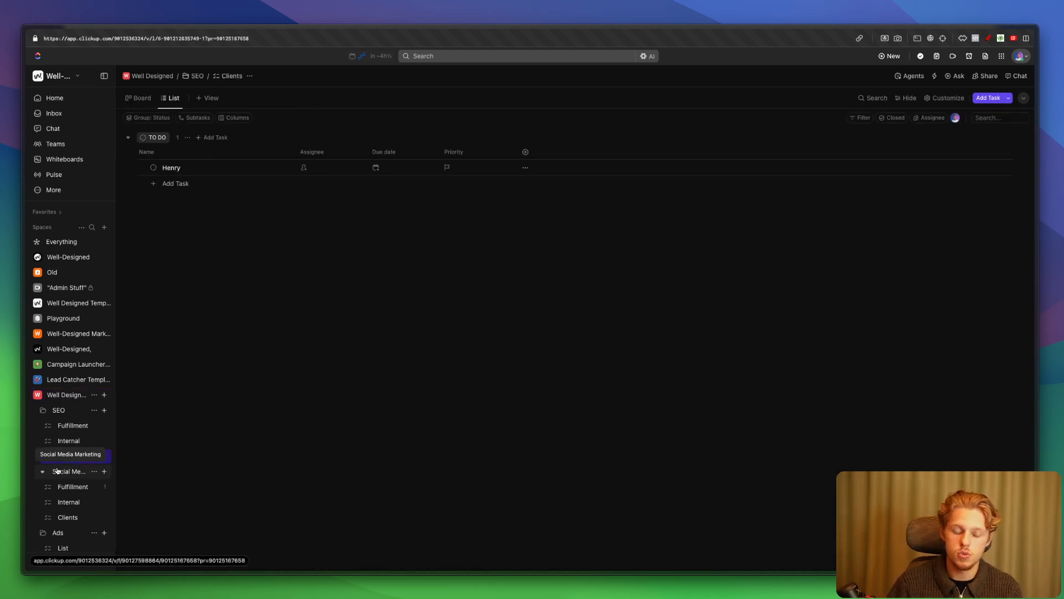
scroll(66, 435, down, 1)
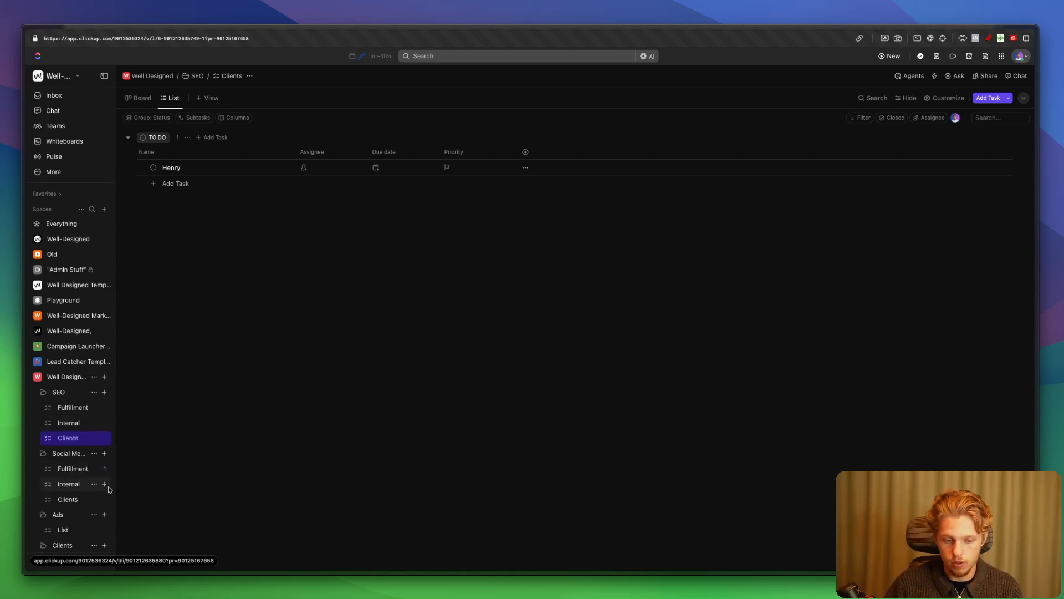
scroll(102, 485, down, 3)
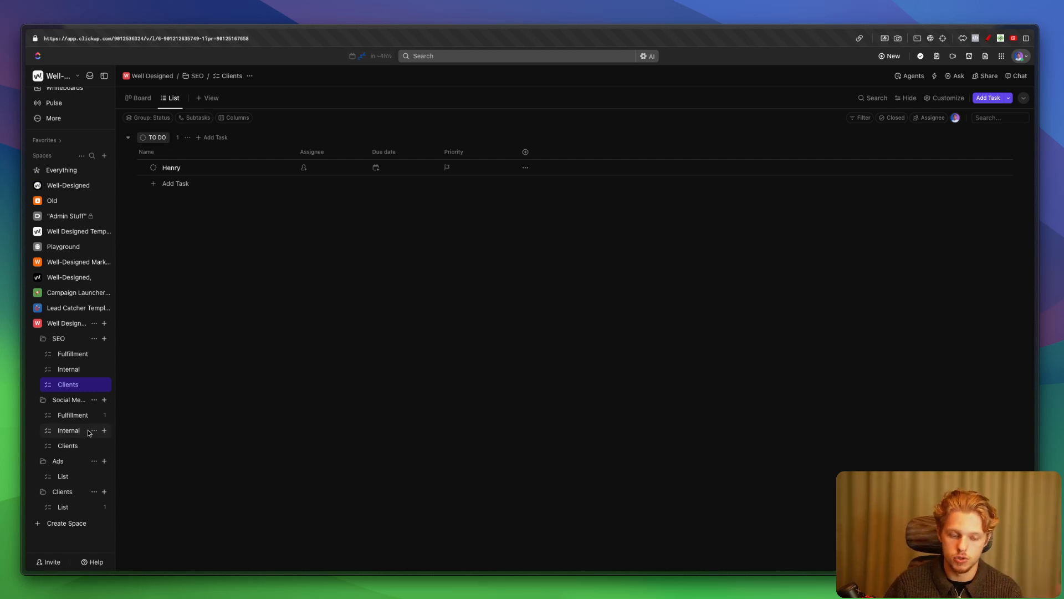
click(69, 509)
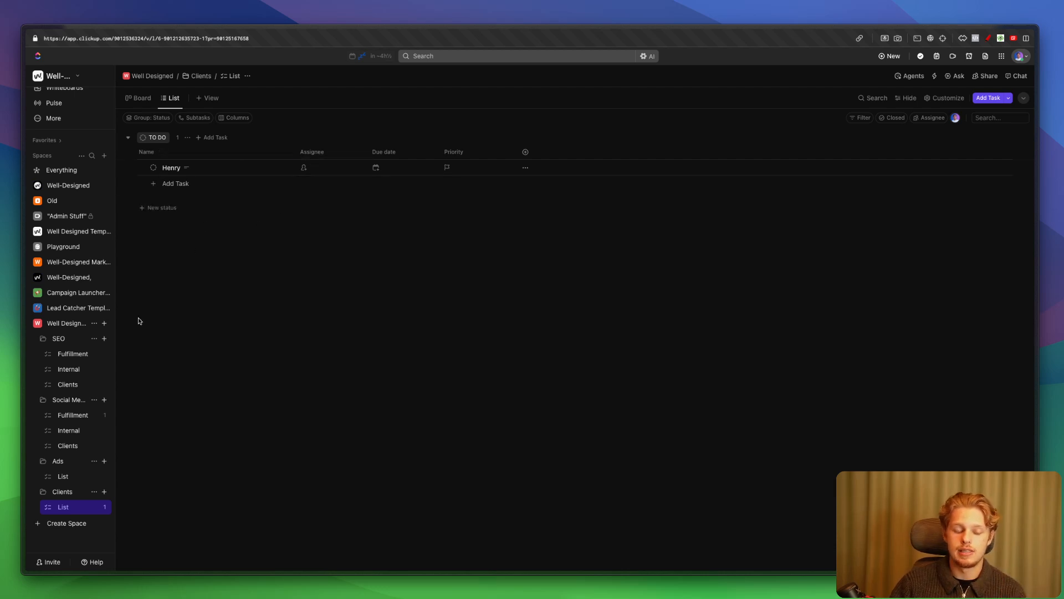
Step: Add the description "Talk about birds for his SEO todayt" to the "Write copy on the sote" task in the SEO Fulfillment list
click(68, 353)
click(203, 167)
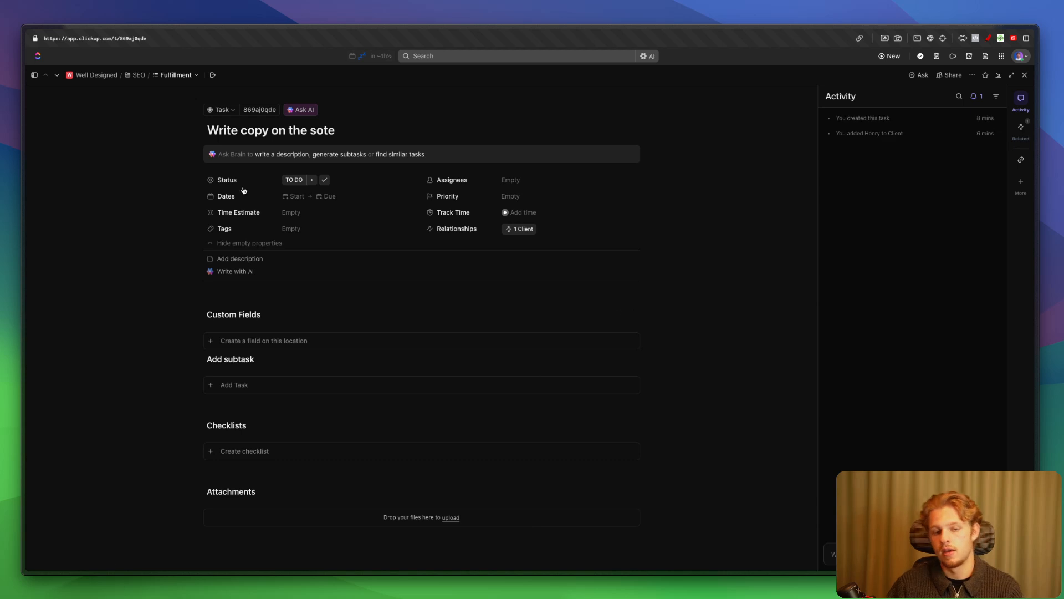
click(248, 258)
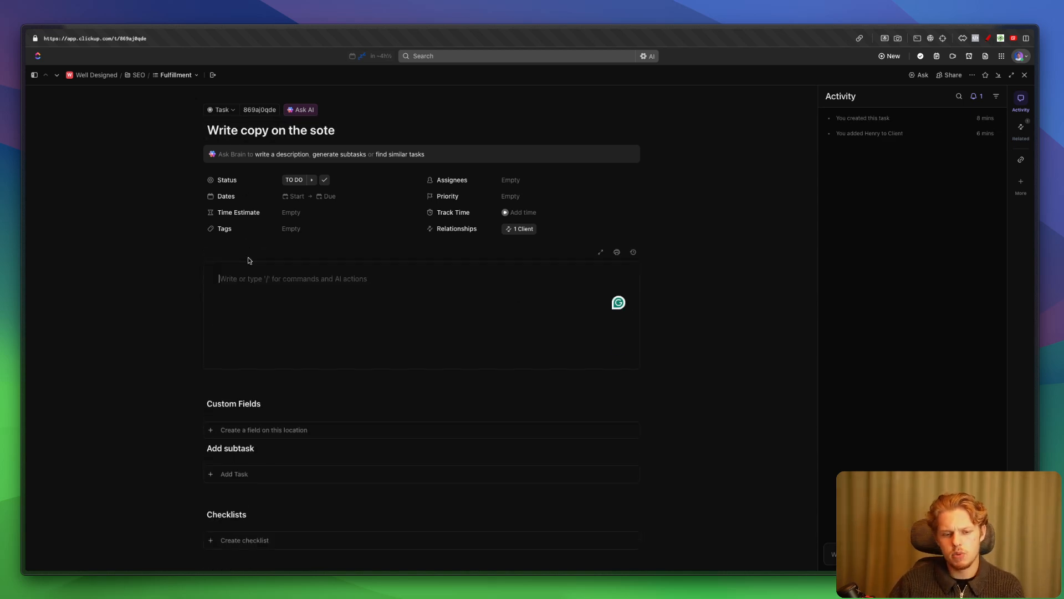
text(Talk abo)
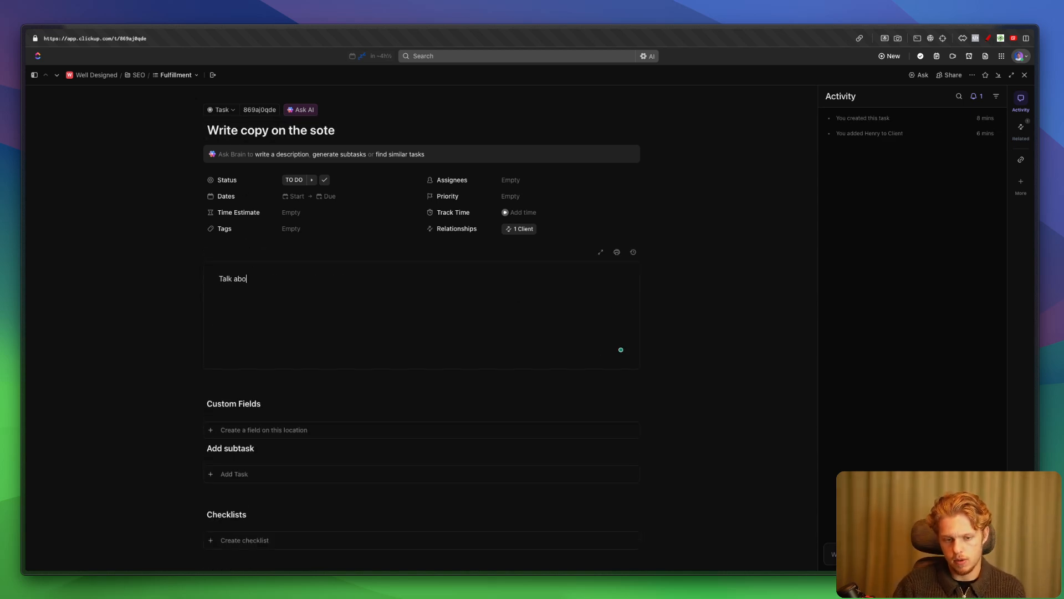
text(ut birds)
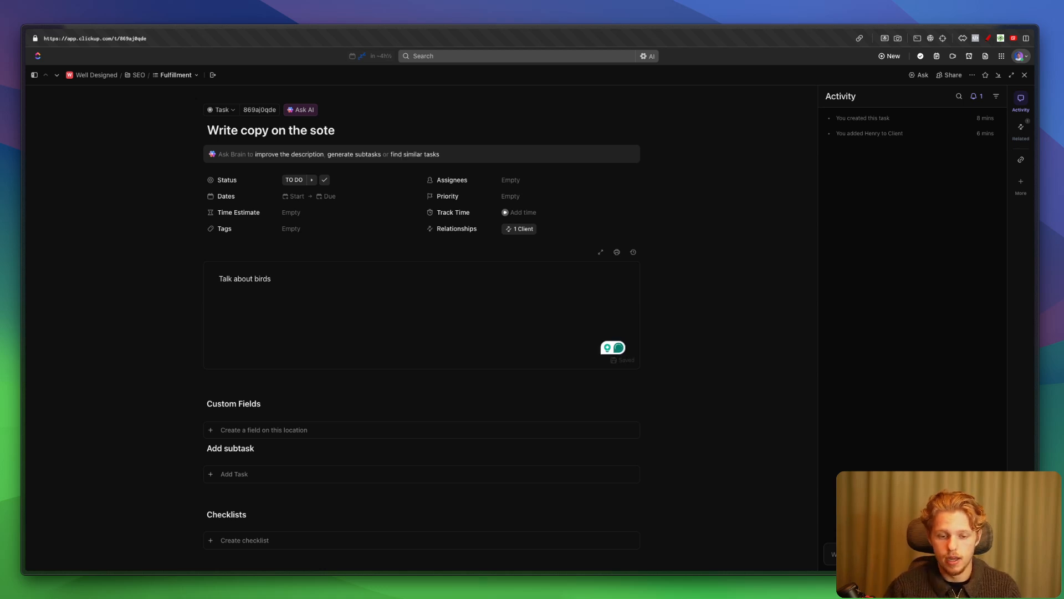
text( for his S)
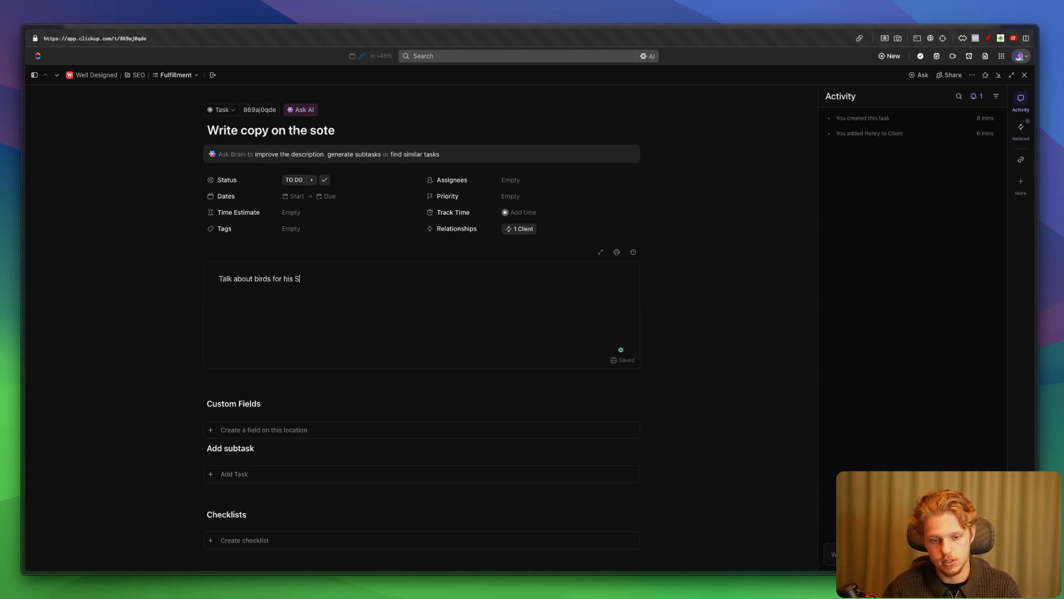
text(EO todayt)
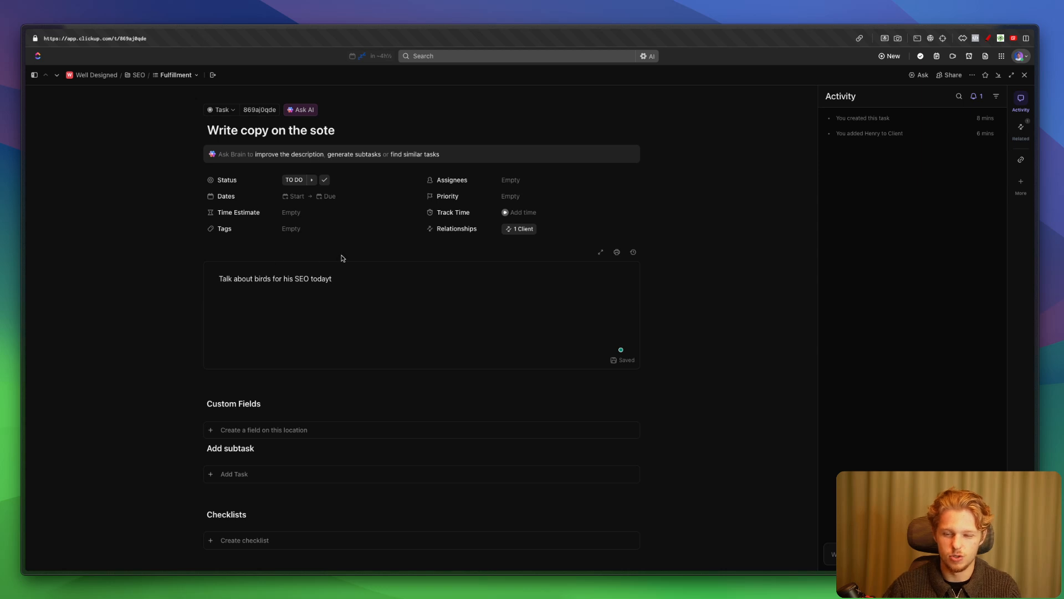
click(1025, 75)
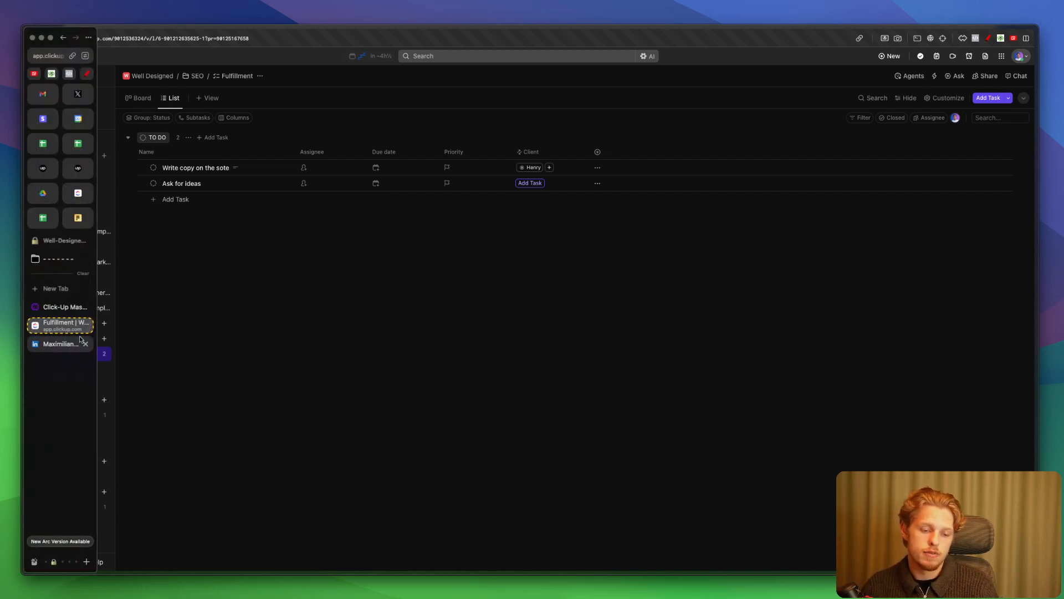
Step: Collapse the SEO, Social Media Marketing and Ads folders in the Well Designed space
click(44, 338)
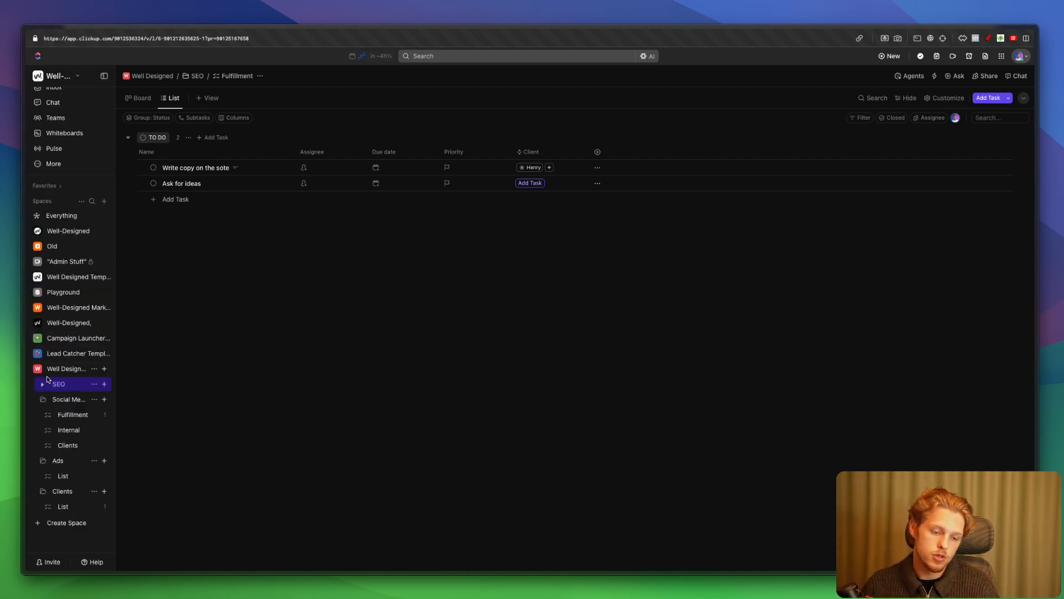
click(44, 399)
click(43, 441)
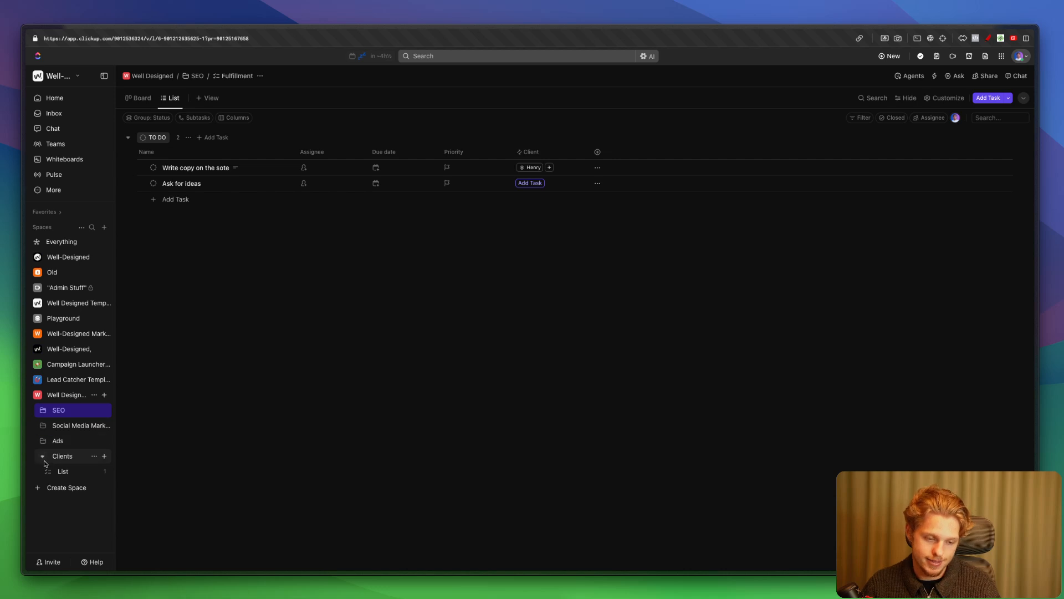
Step: Collapse the Clients folder and create a space named Internal with the Starter workflow
click(43, 456)
click(81, 472)
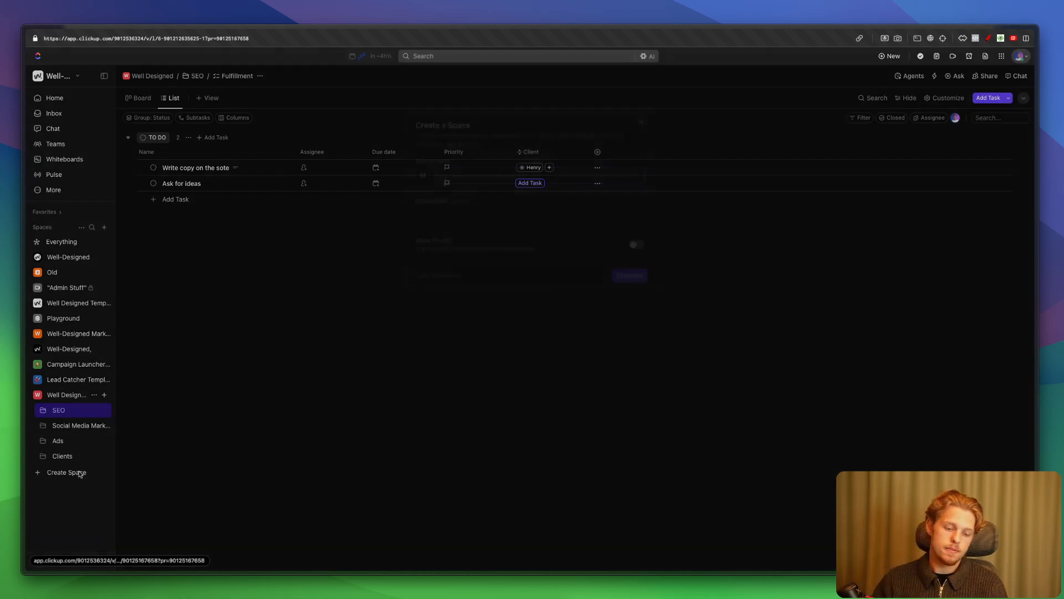
text(Internal)
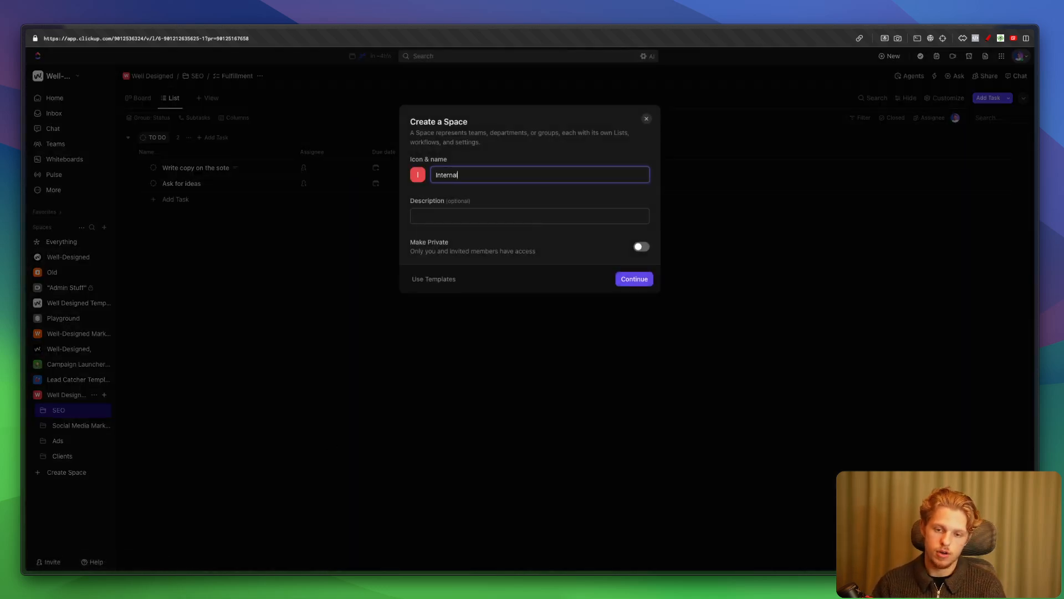
click(629, 278)
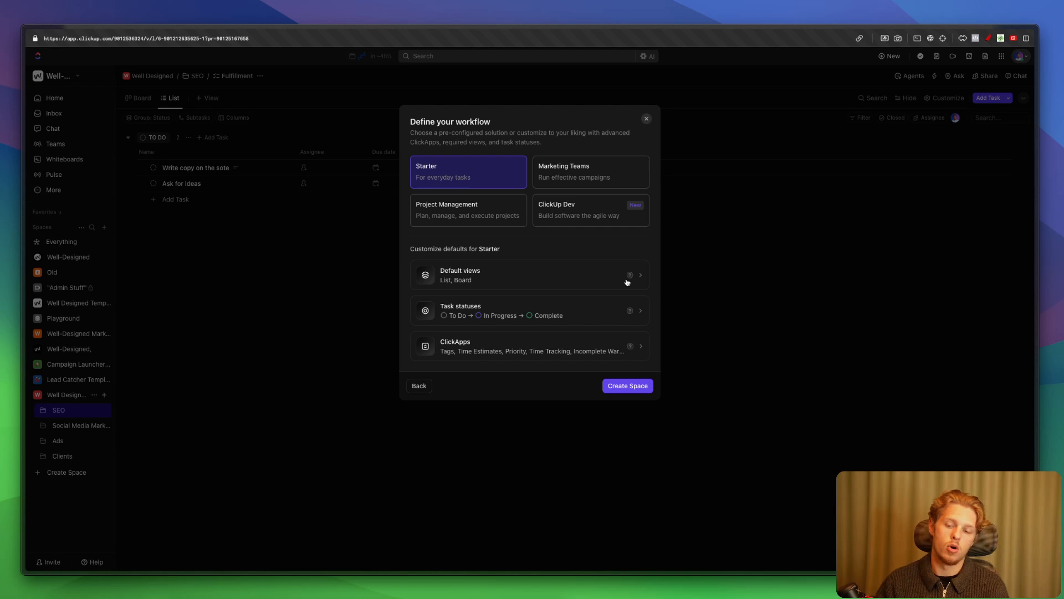
click(631, 390)
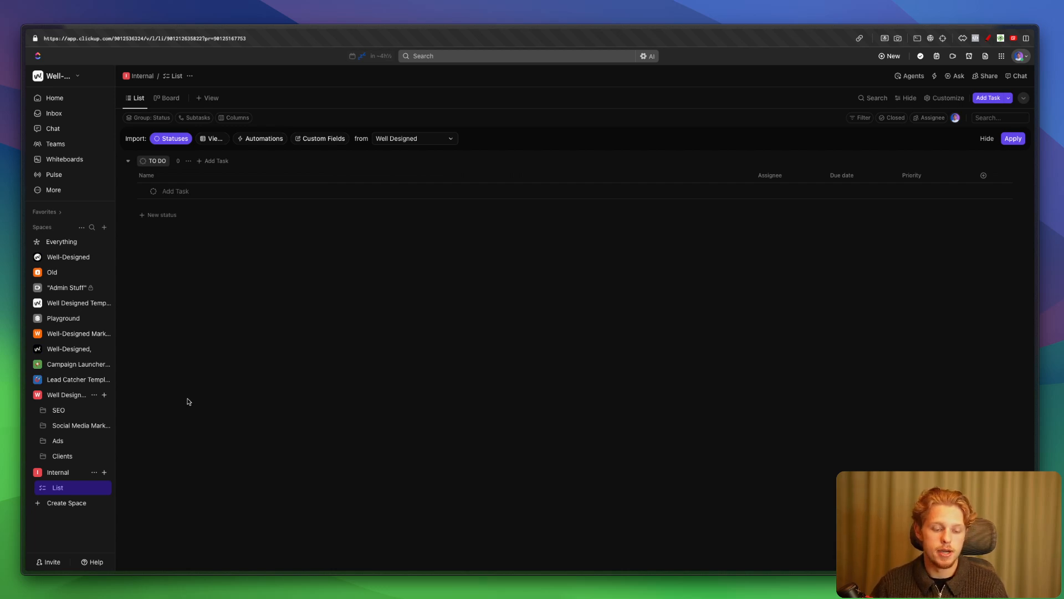
Step: Rename the Internal space's default list as "To Do List"
click(92, 487)
click(148, 345)
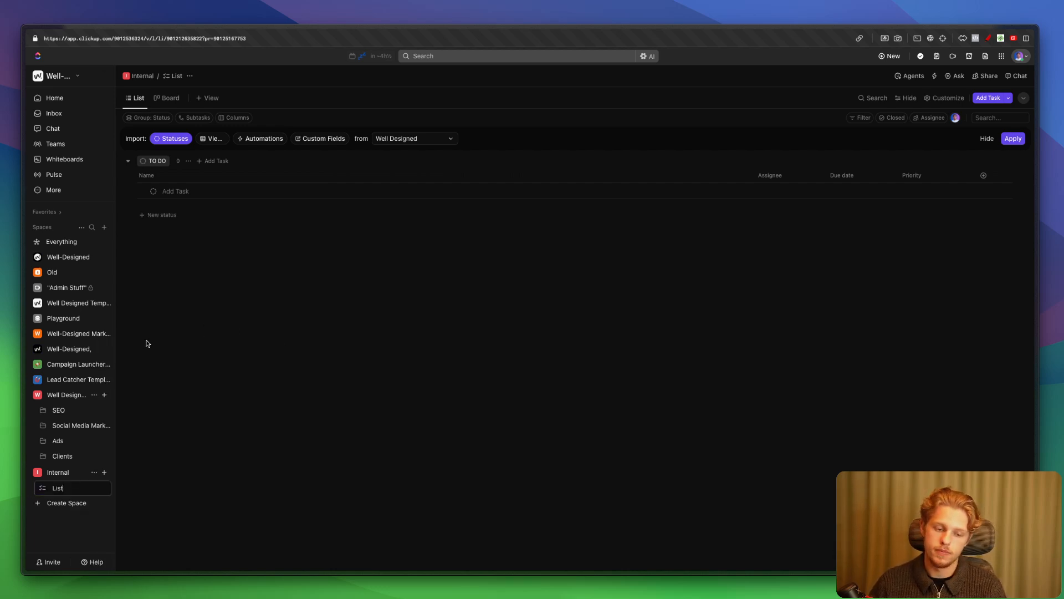
text(To)
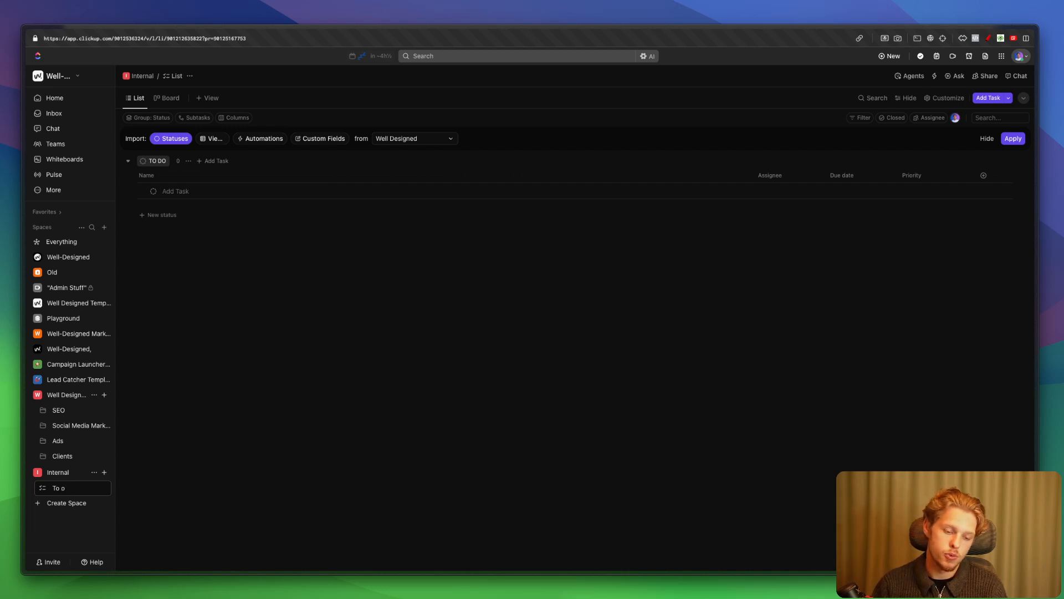
text( Do List)
key(Return)
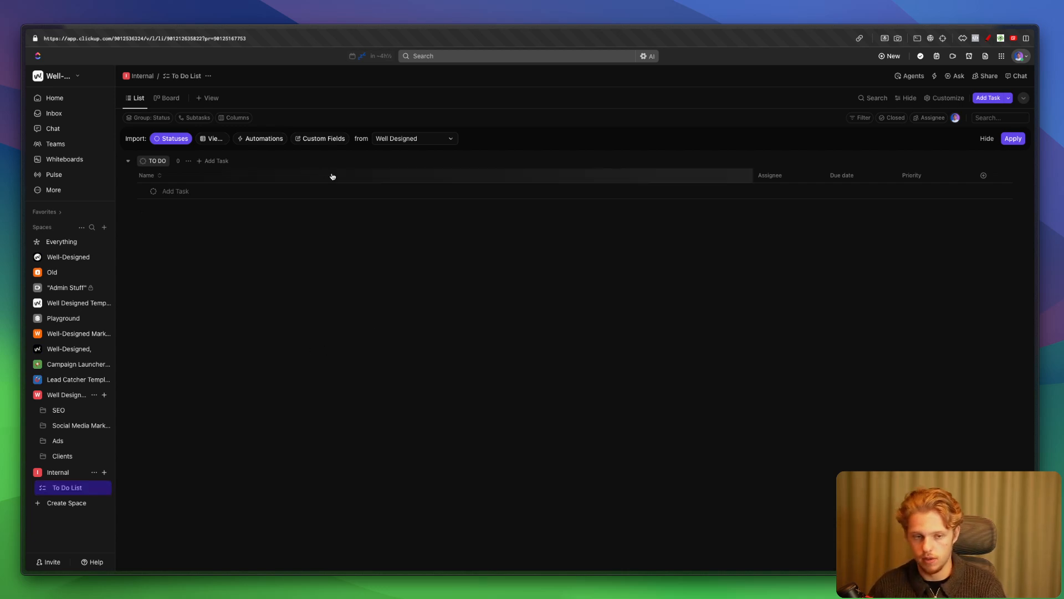
Step: Narrow the Name column of the To Do List and hide the bar for importing settings from another space
drag(753, 173, 294, 176)
click(200, 192)
text(Task)
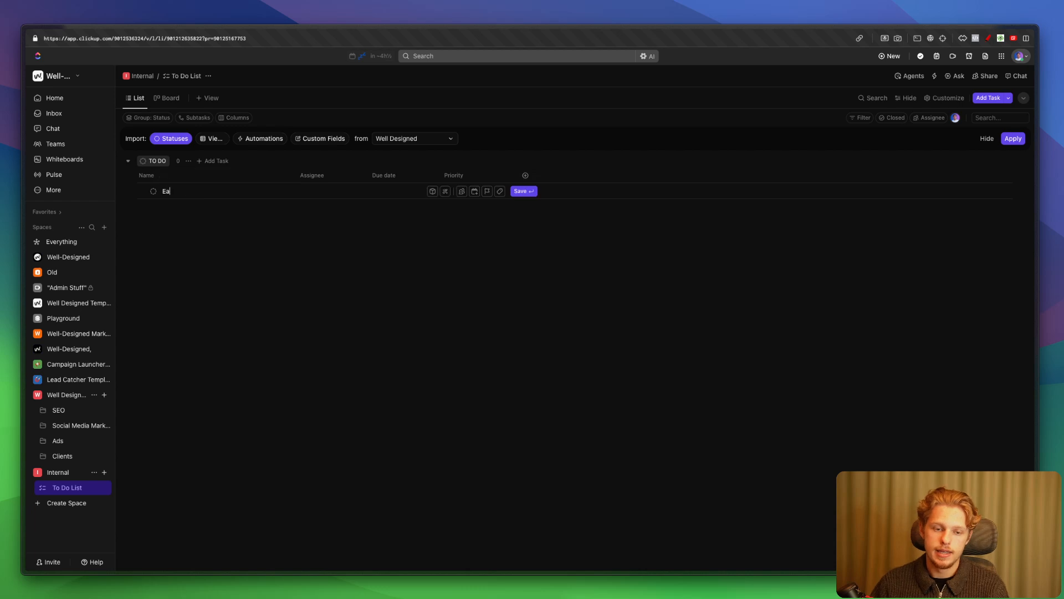
key(Return)
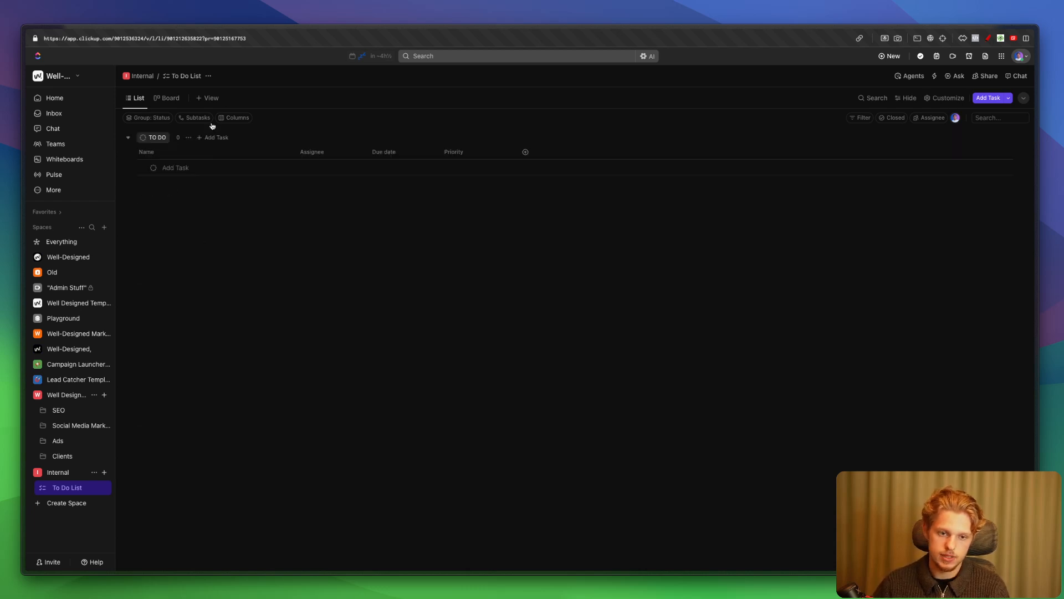
click(197, 158)
Step: Add the task "Each project manager has to send me a report of efficiency this week" to the Internal space's To Do List
click(202, 167)
text(Each pro)
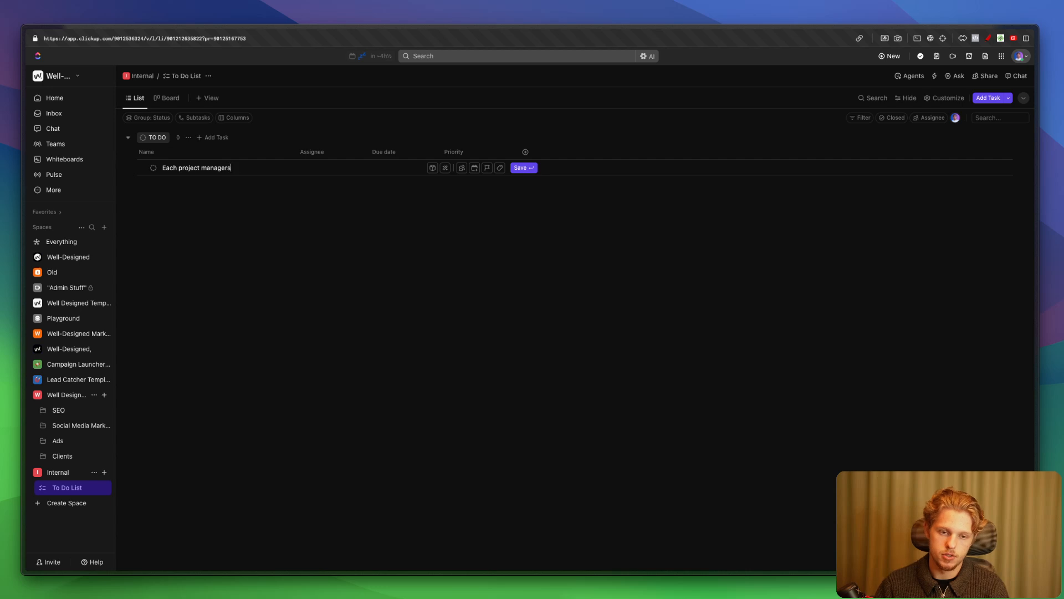
text(ject manager has to )
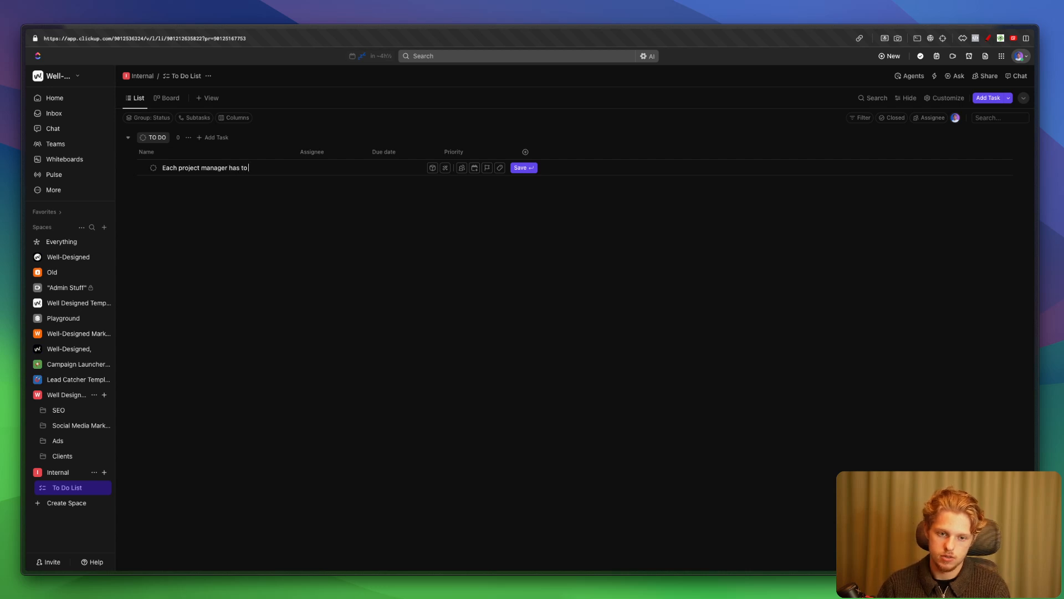
text(send me a report of effic)
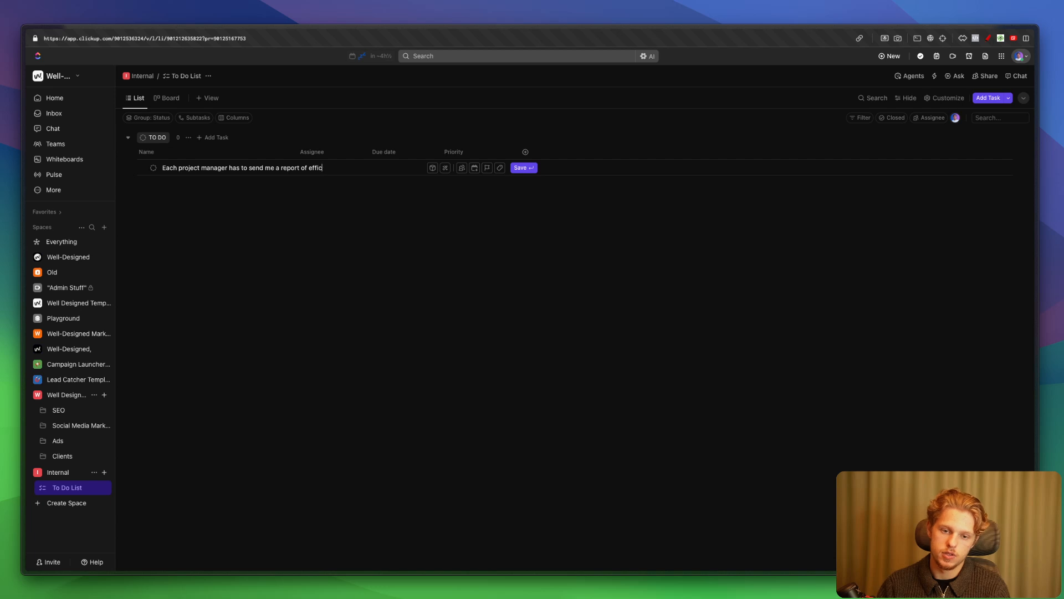
text(nyncy this week)
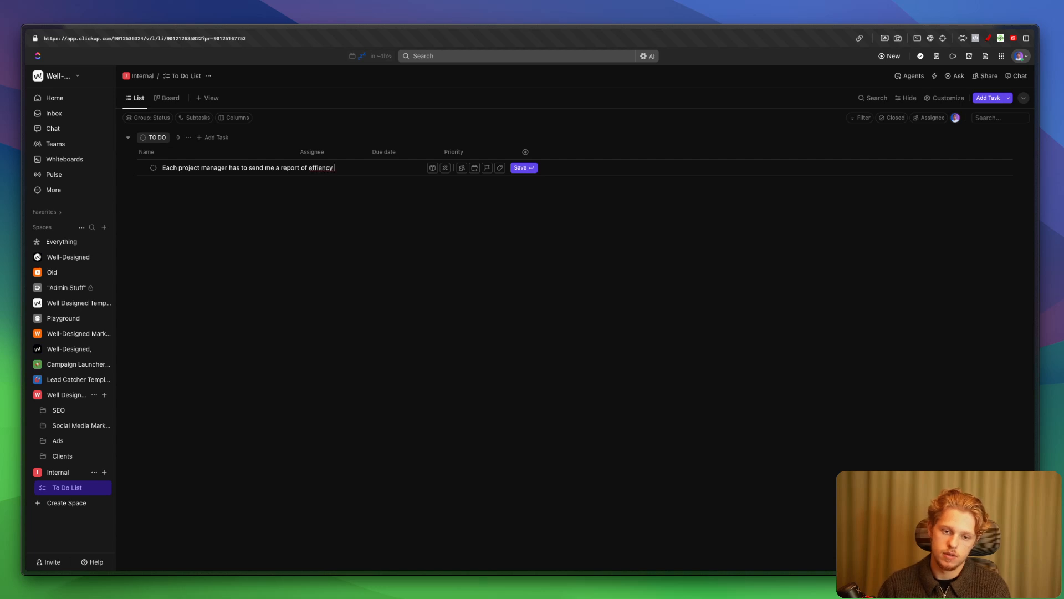
right_click(322, 168)
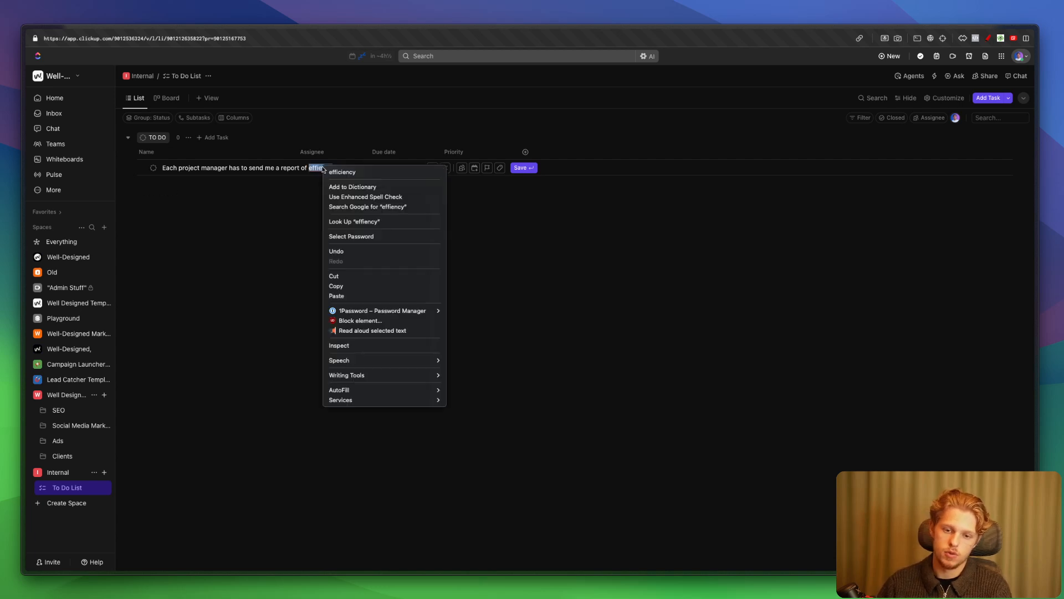
click(337, 172)
click(520, 168)
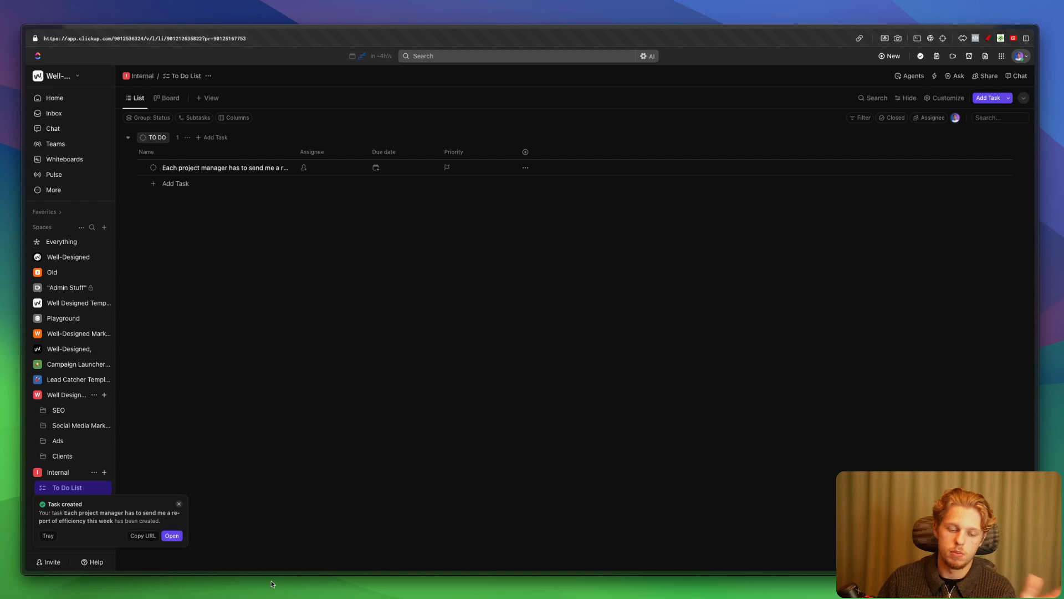
click(179, 504)
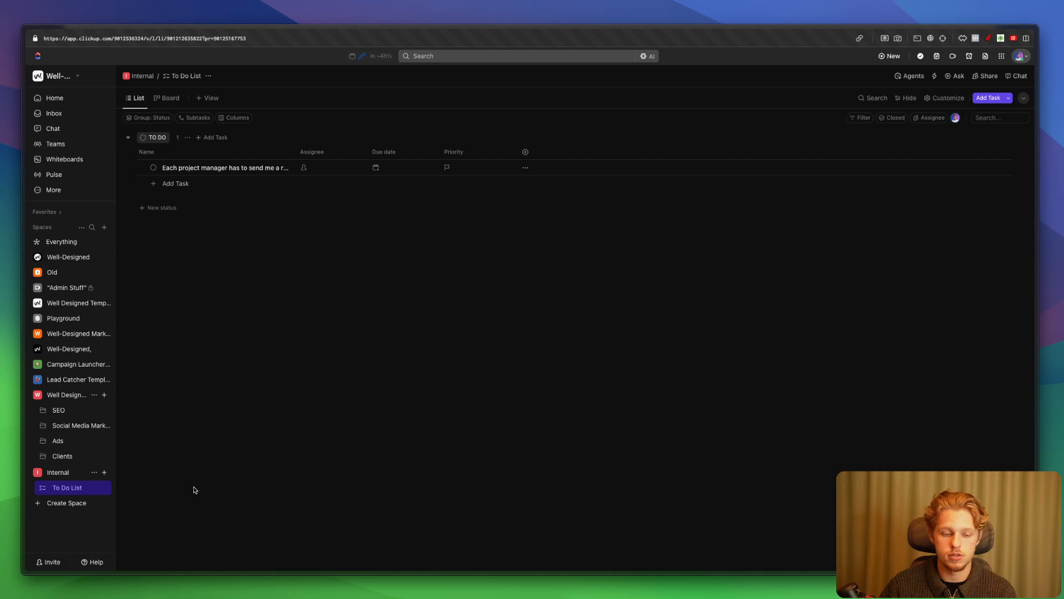
Step: Expand the Clients folder in the Well Designed space and collapse the Internal space
click(320, 167)
click(500, 261)
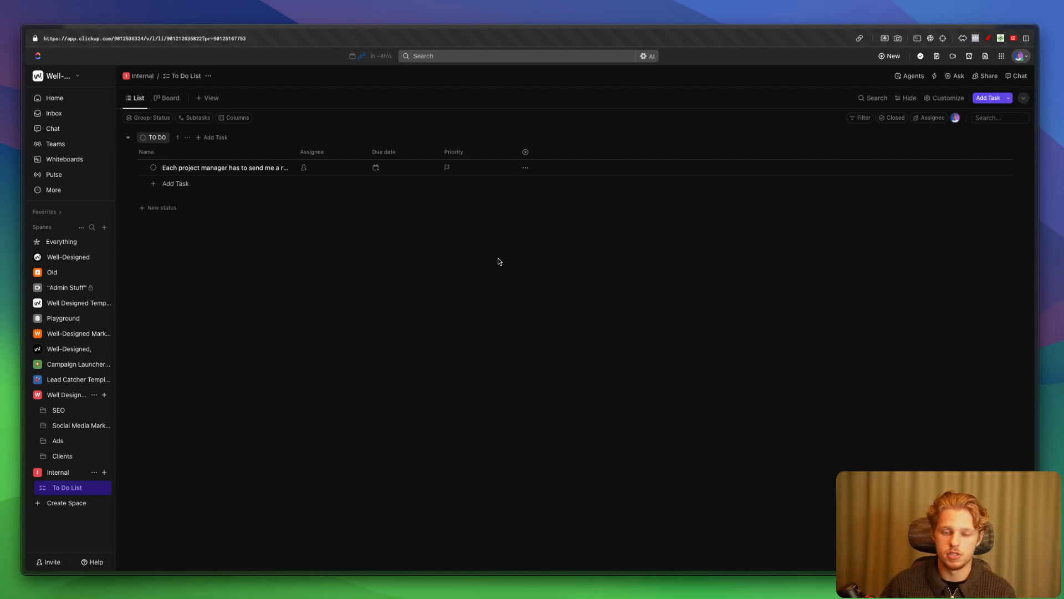
click(42, 456)
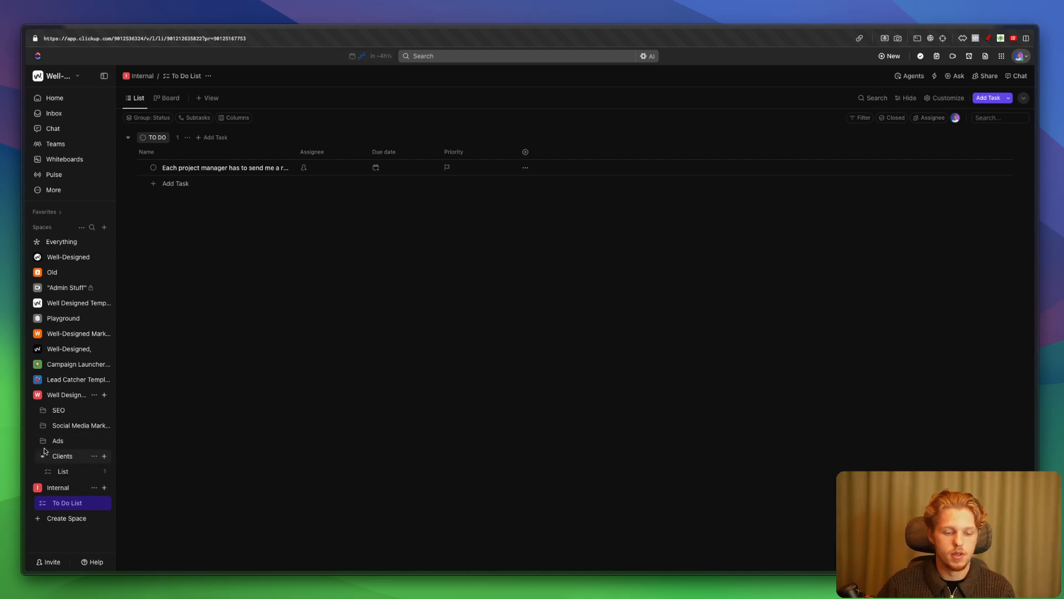
click(37, 487)
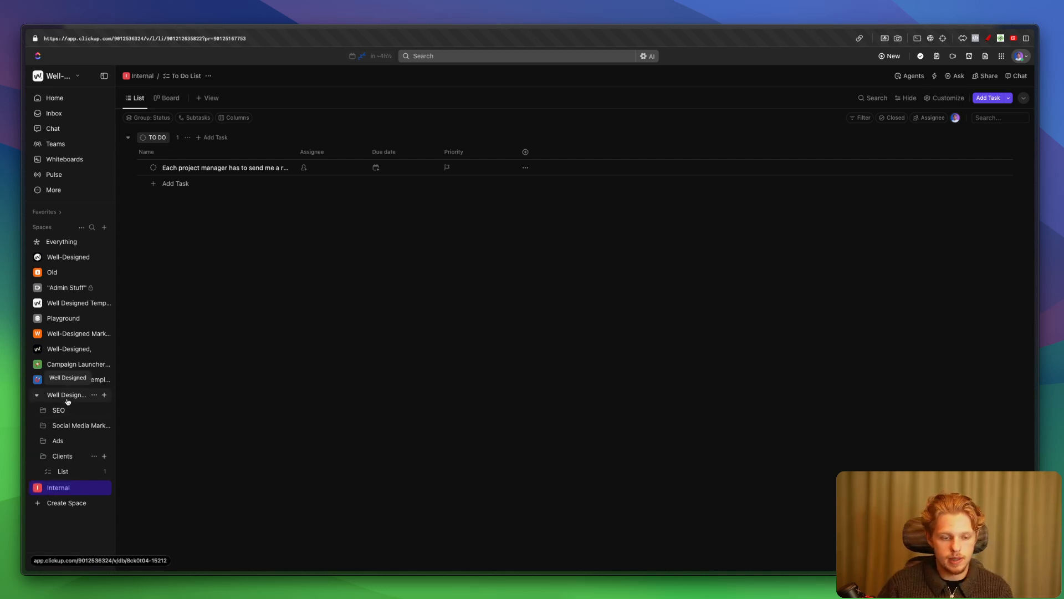
Step: Underline the Well Designed and Internal spaces with the red annotation pen, and clear the markings
key(alt+shift+m)
drag(39, 402, 92, 399)
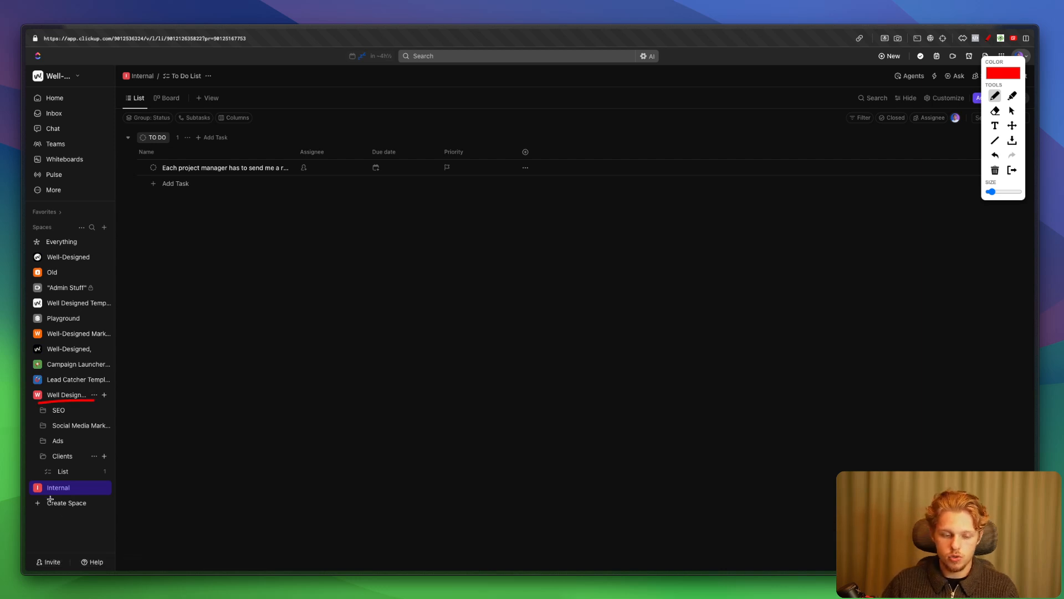
drag(42, 494, 67, 495)
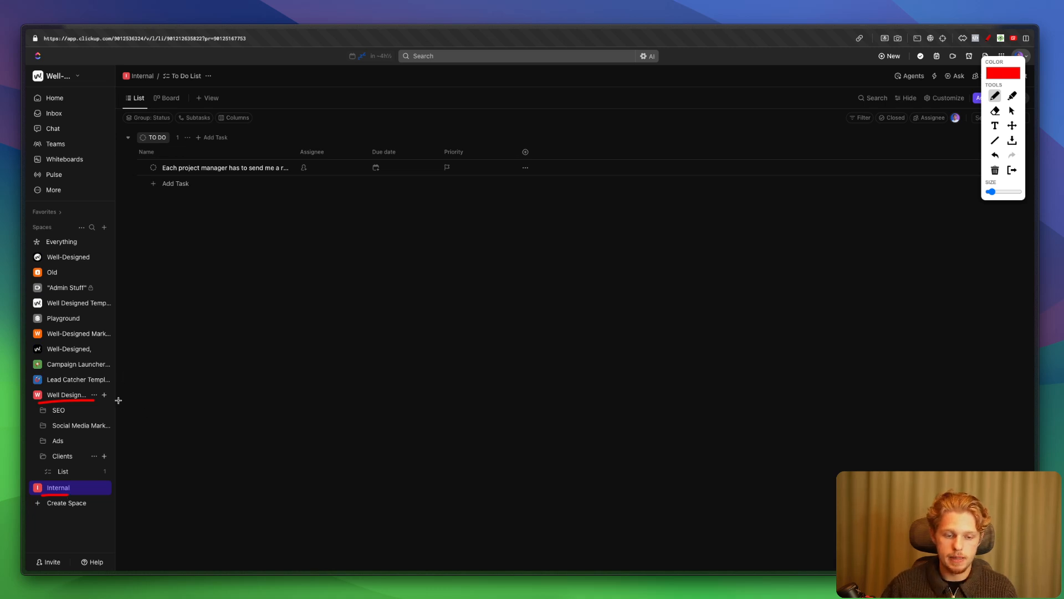
mouse_move(116, 395)
mouse_down()
mouse_move(118, 469)
mouse_move(35, 478)
mouse_move(31, 407)
mouse_move(58, 386)
mouse_move(116, 388)
mouse_up()
key(Escape)
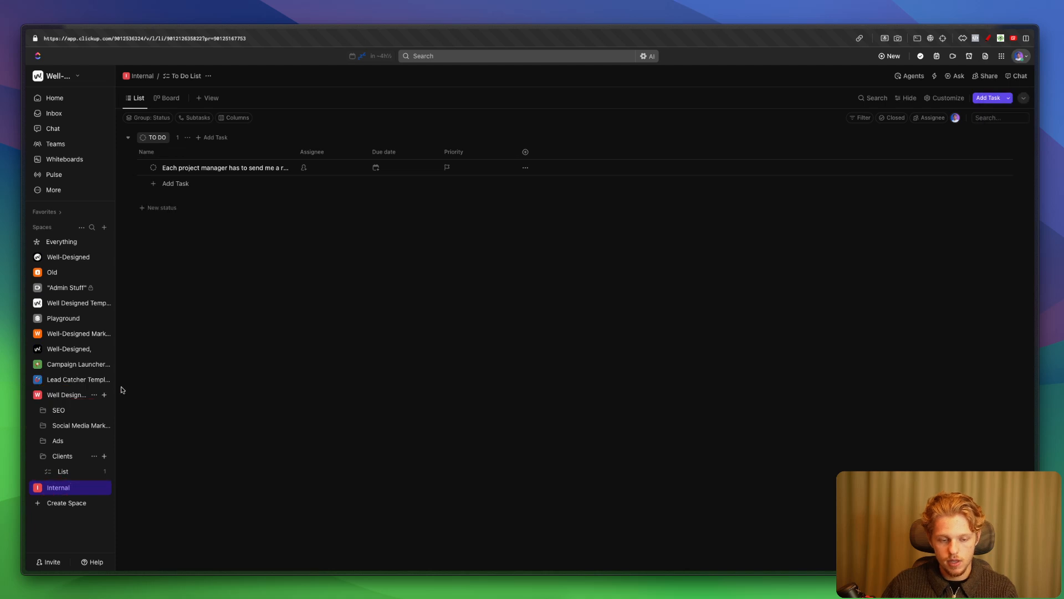
Step: Review the tasks in the SEO folder's Fulfillment list
click(44, 410)
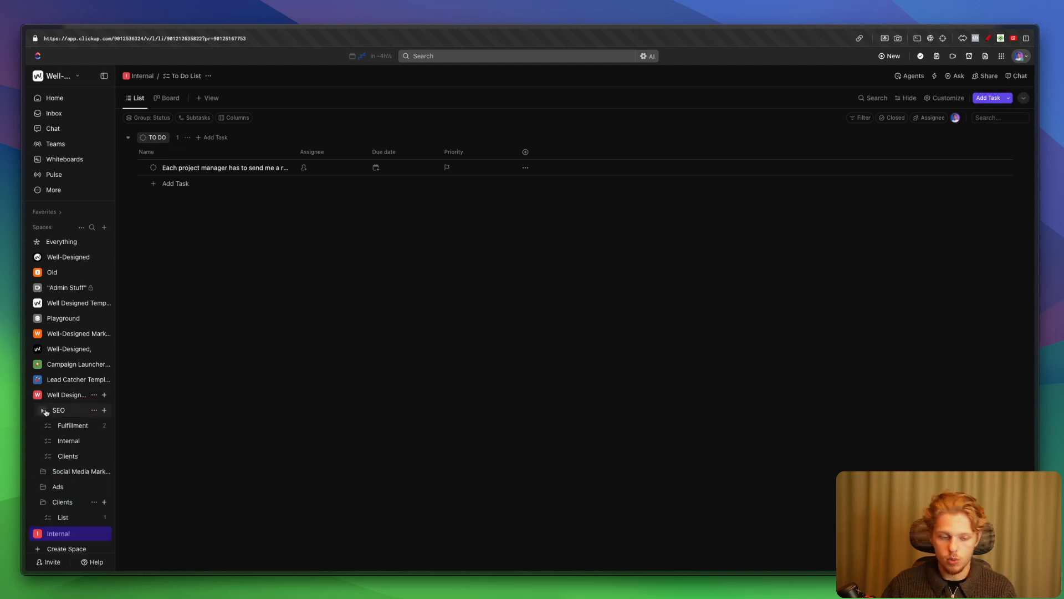
click(62, 425)
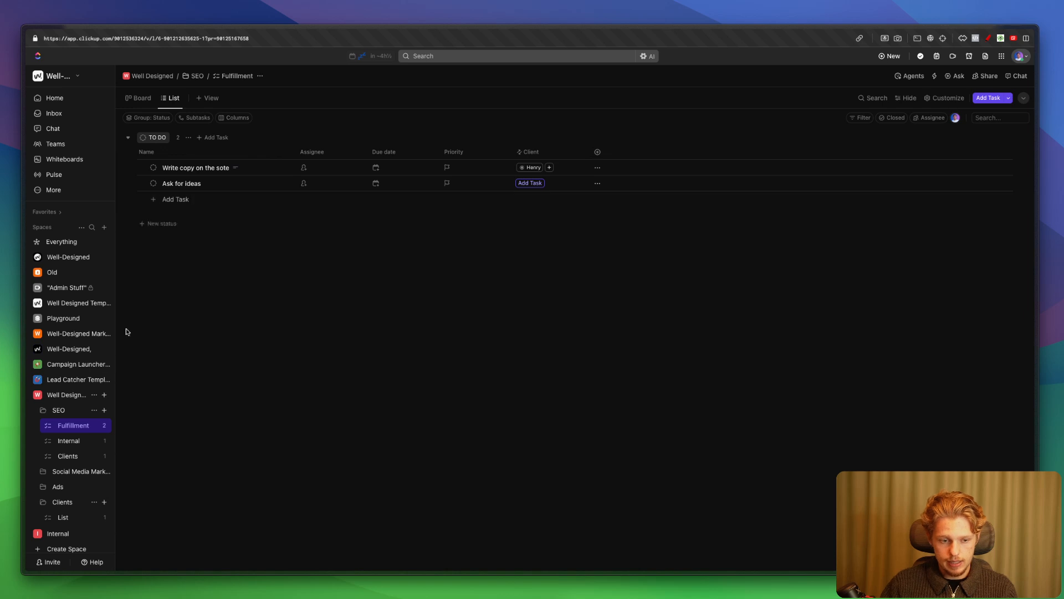
click(43, 409)
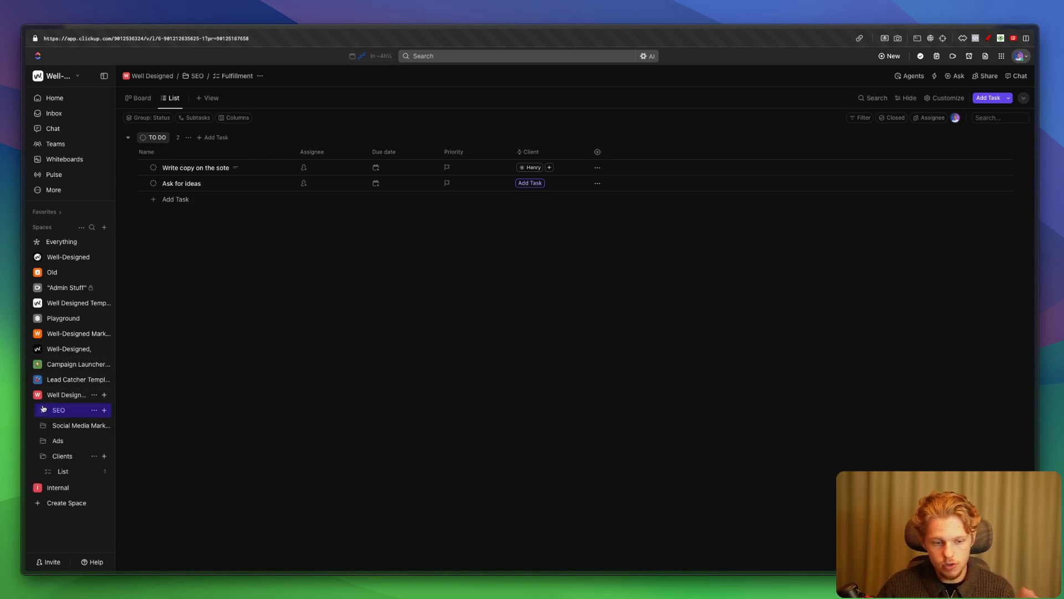
click(44, 409)
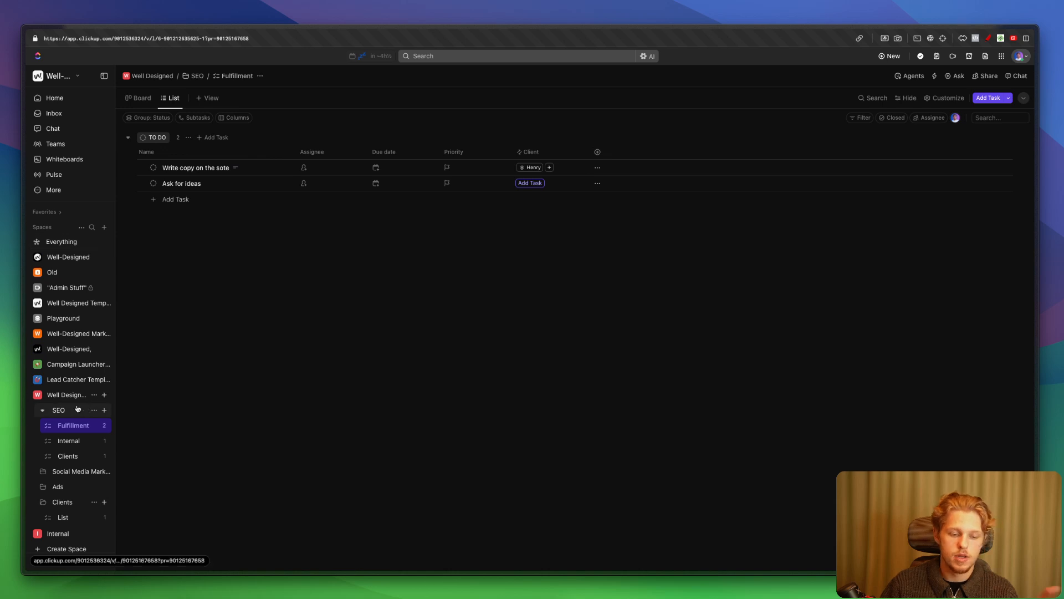
Step: View the Discussion card on the Well Designed space's dashboard, and expand the space to show its folders
click(69, 398)
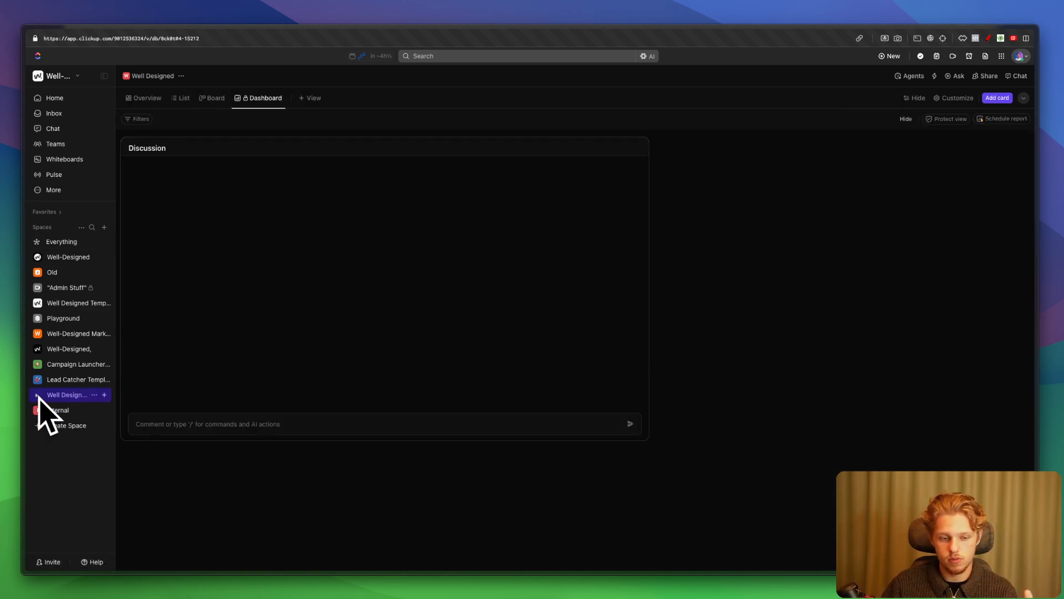
click(197, 422)
mouse_move(102, 404)
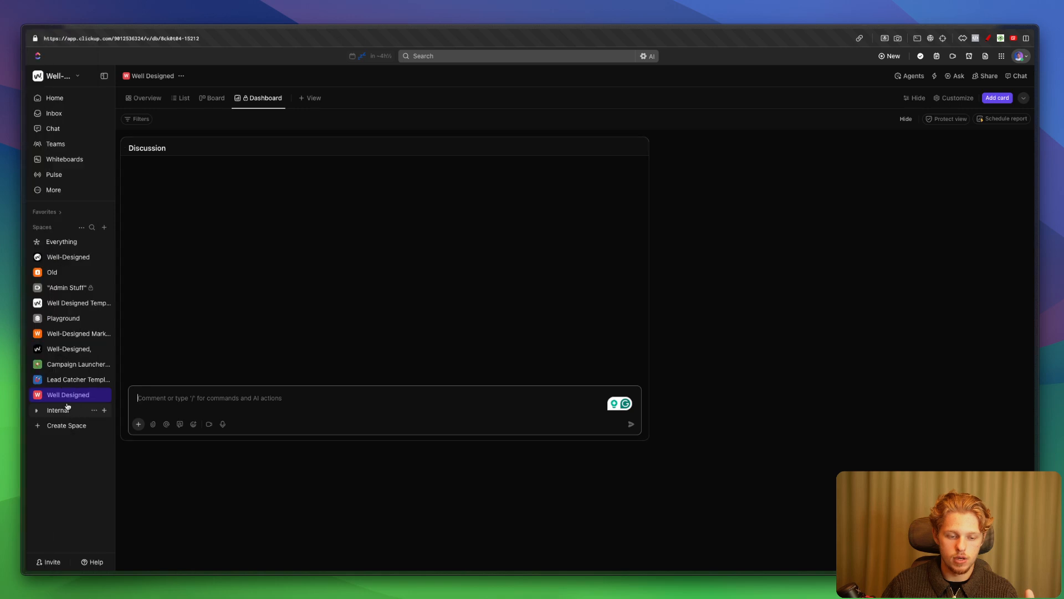
click(37, 395)
click(42, 410)
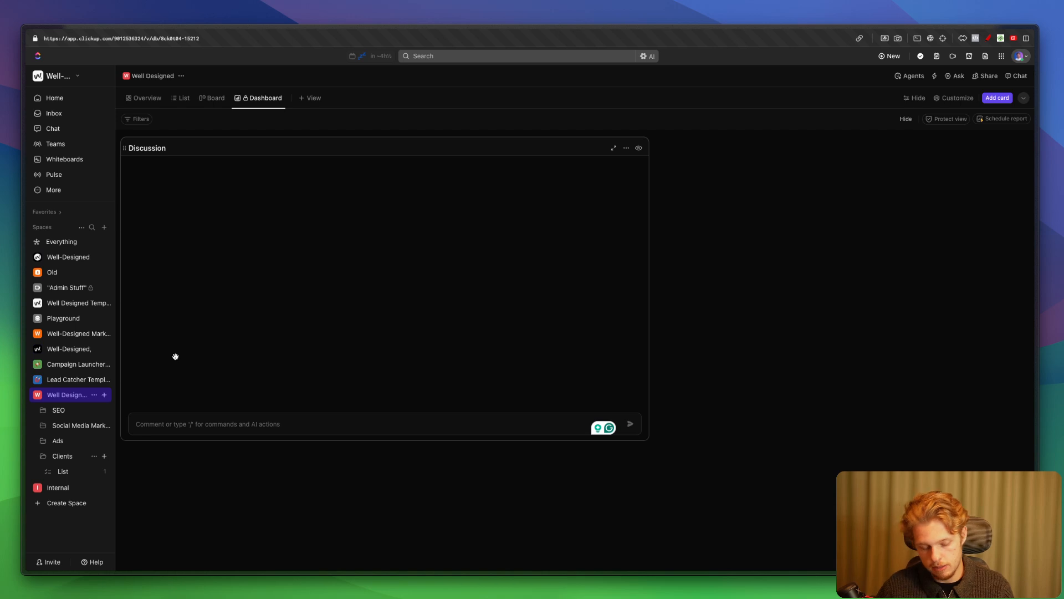
Step: Outline the Internal space, the Well Designed space and the empty area below Create Space in red pen, and clear the annotations
key(alt+m)
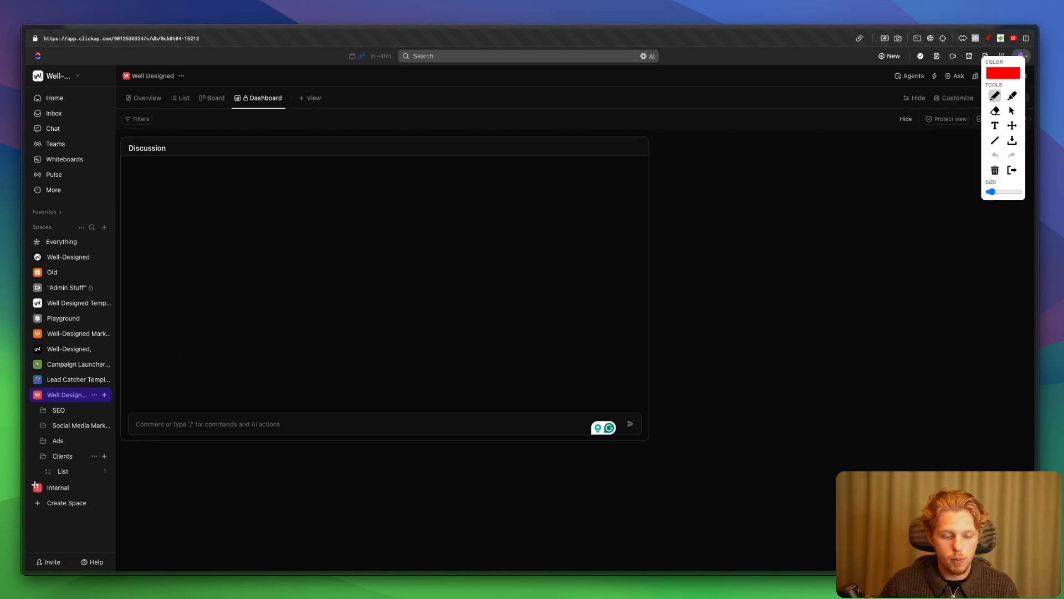
mouse_move(32, 478)
mouse_down()
mouse_move(33, 499)
mouse_move(118, 499)
mouse_move(31, 478)
mouse_up()
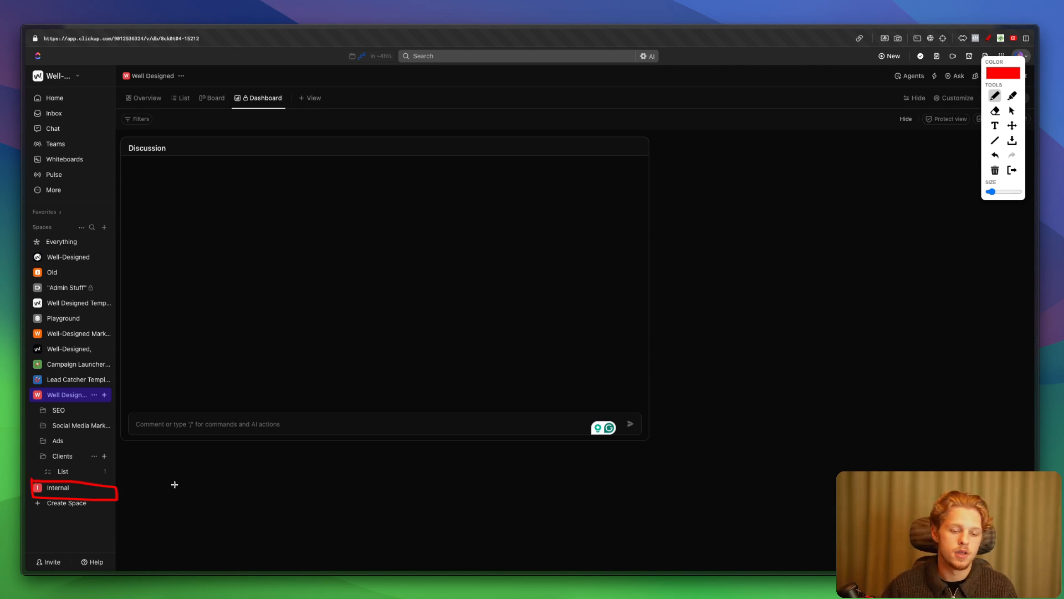
mouse_move(32, 388)
mouse_down()
mouse_move(42, 405)
mouse_move(117, 395)
mouse_move(22, 386)
mouse_up()
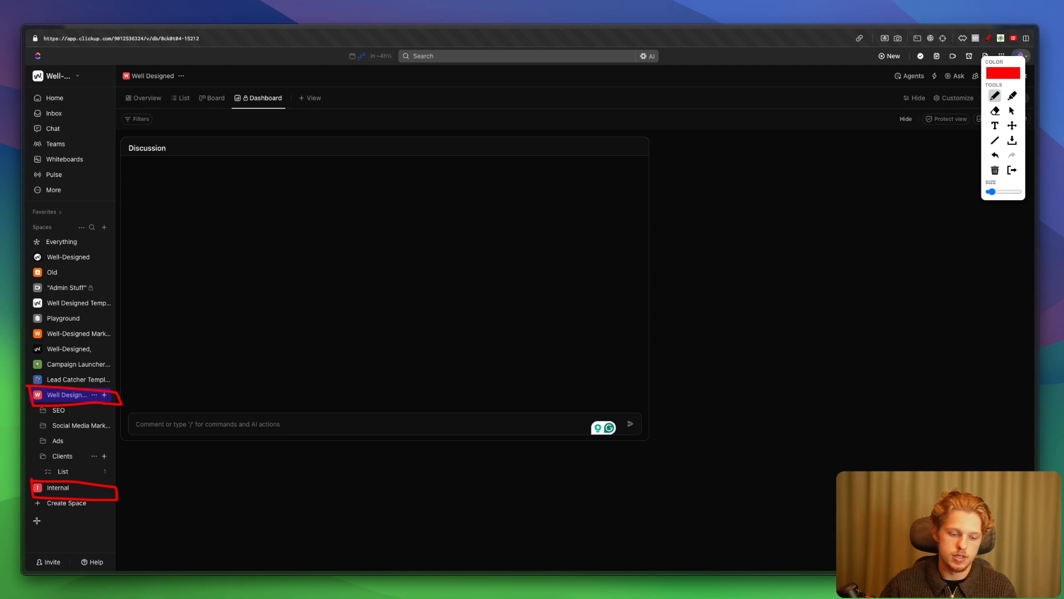
mouse_move(34, 519)
mouse_down()
mouse_move(34, 537)
mouse_move(110, 538)
mouse_move(37, 523)
mouse_up()
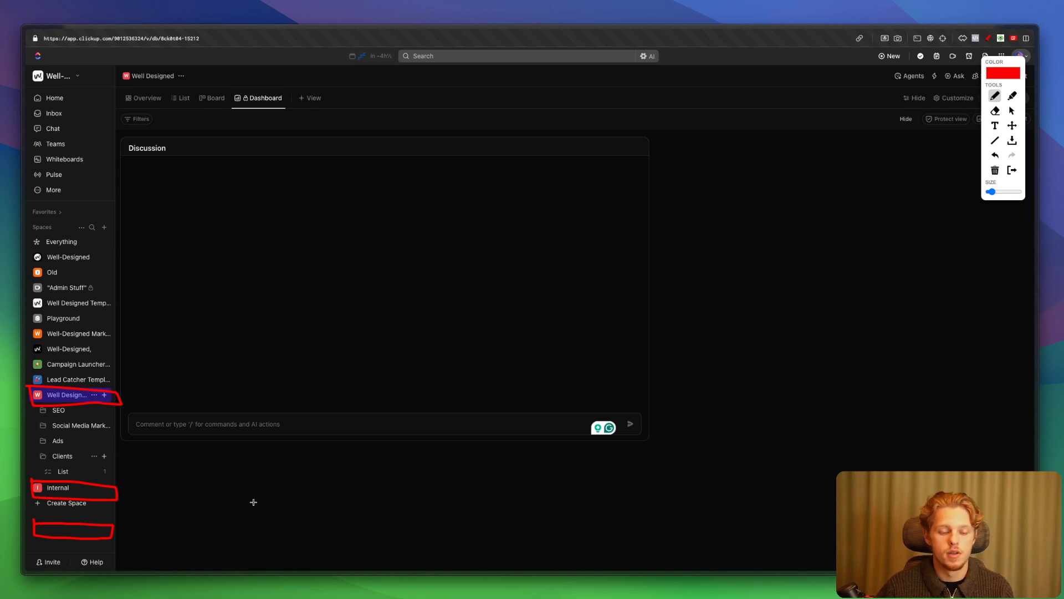
key(Escape)
Step: Expand the SEO folder in the Well Designed space and open its Fulfillment list
click(42, 411)
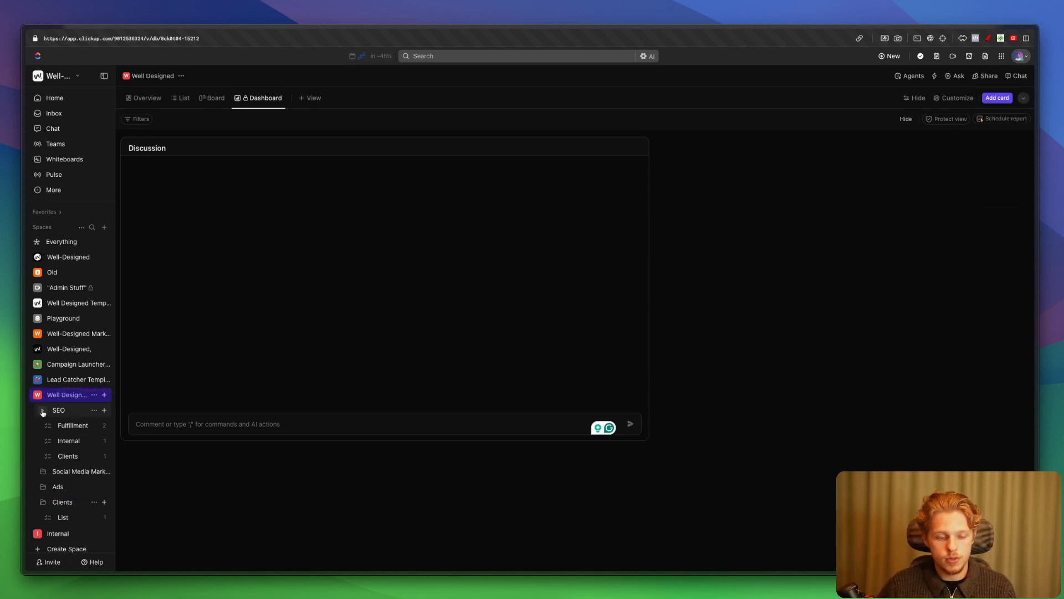
click(70, 427)
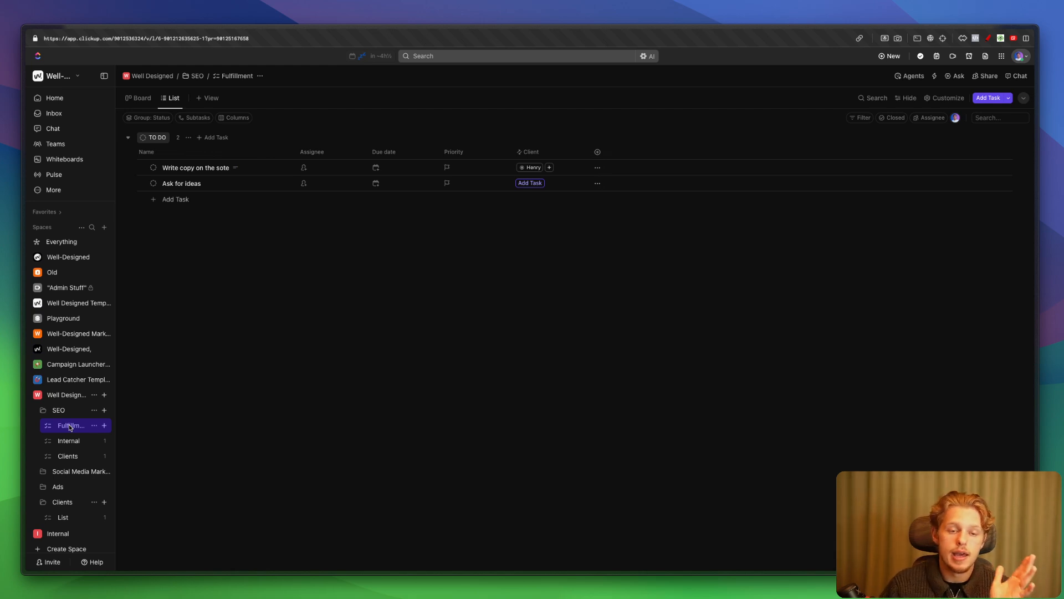
Step: Add a private Calendar view and a private Dashboard view based on the Simple Dashboard template to the SEO folder's Fulfillment list
click(208, 98)
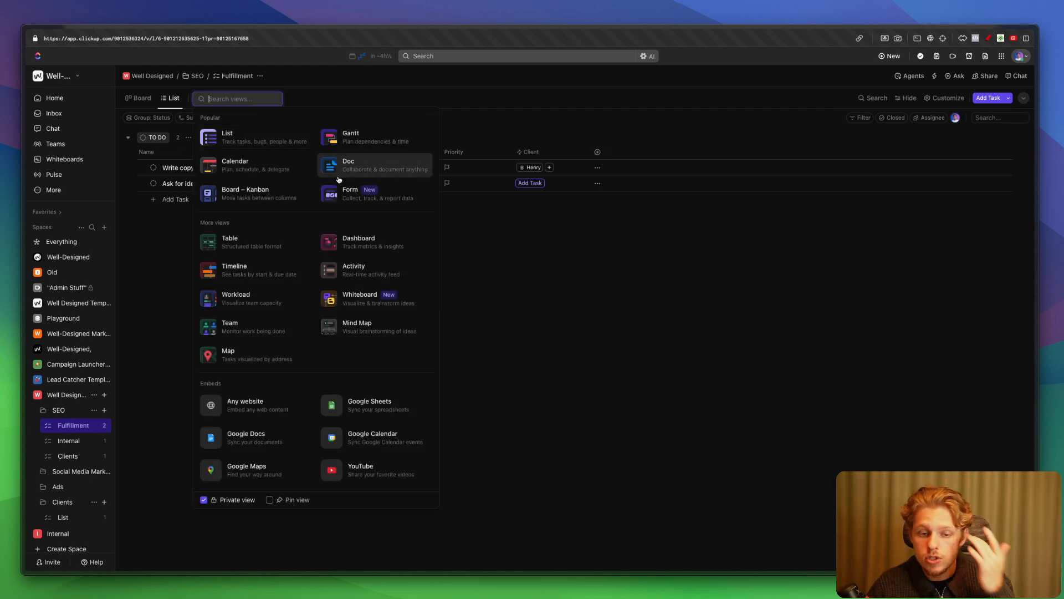
click(253, 166)
click(260, 98)
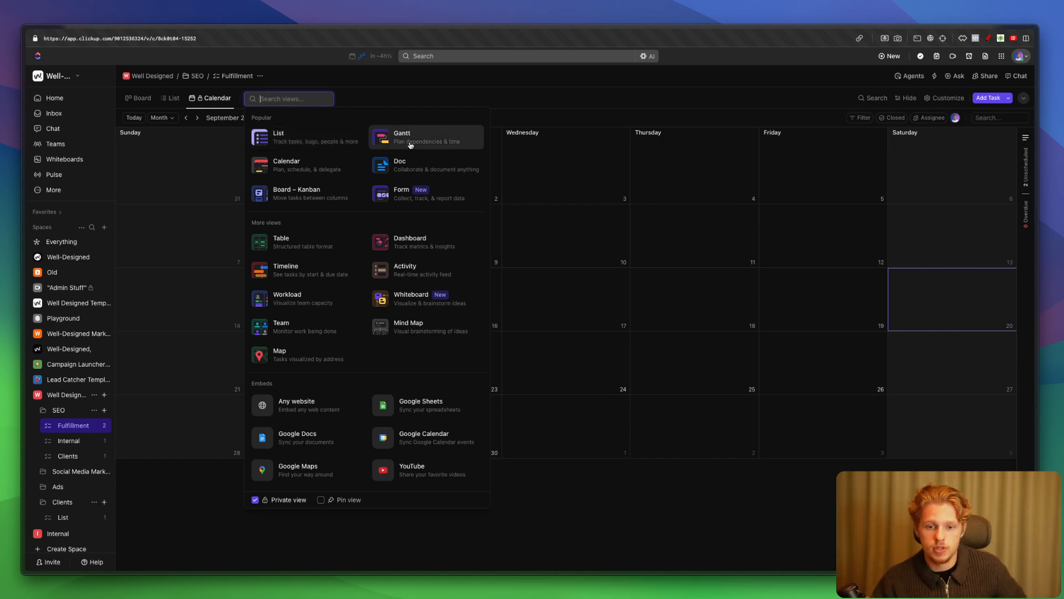
click(401, 234)
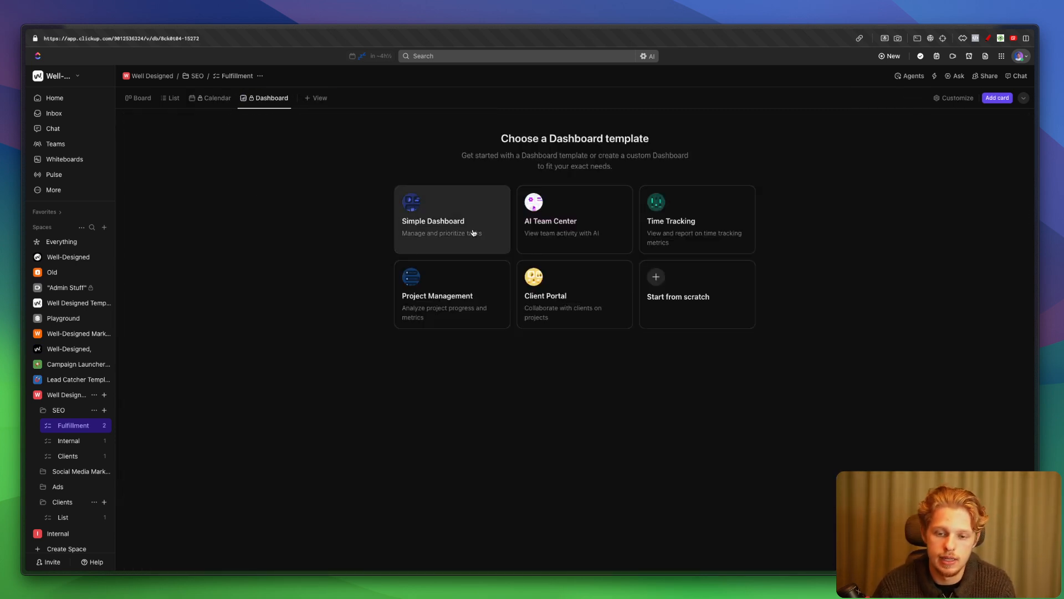
click(475, 233)
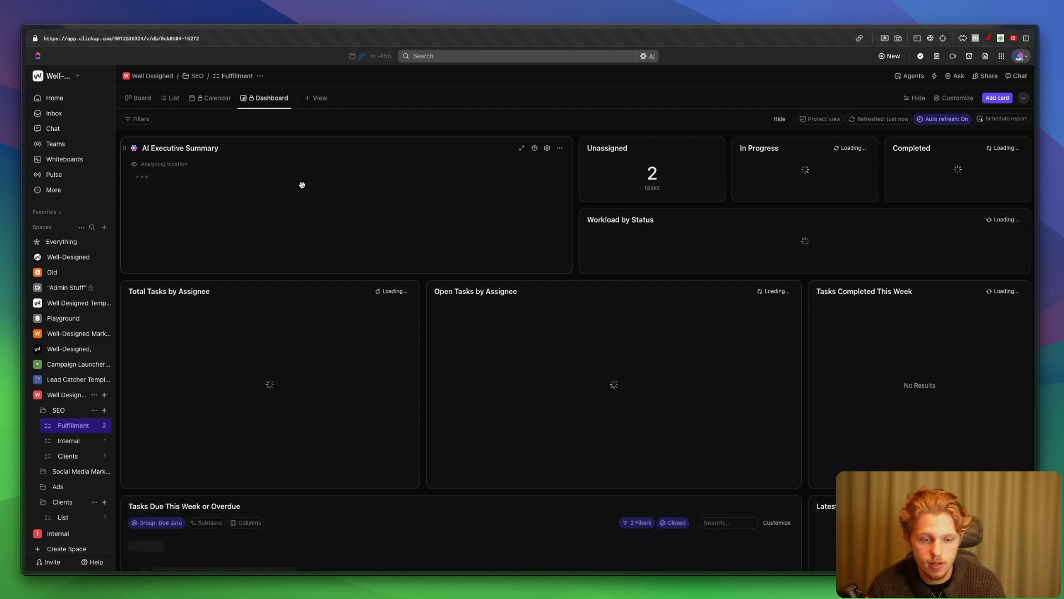
Step: Add a private Workload view to the Fulfillment list, and switch back to its List view
click(316, 97)
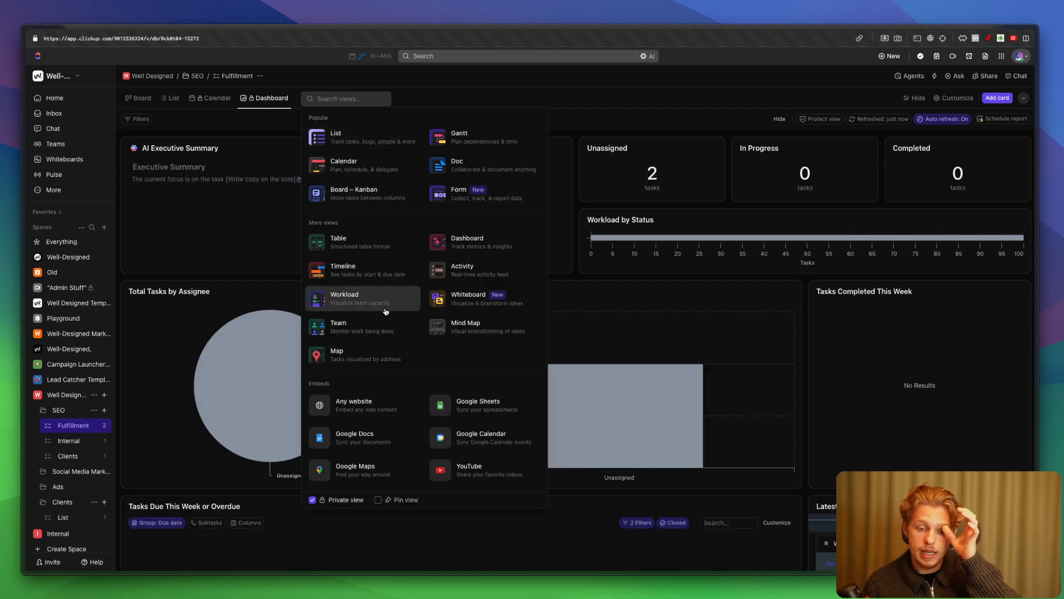
click(360, 299)
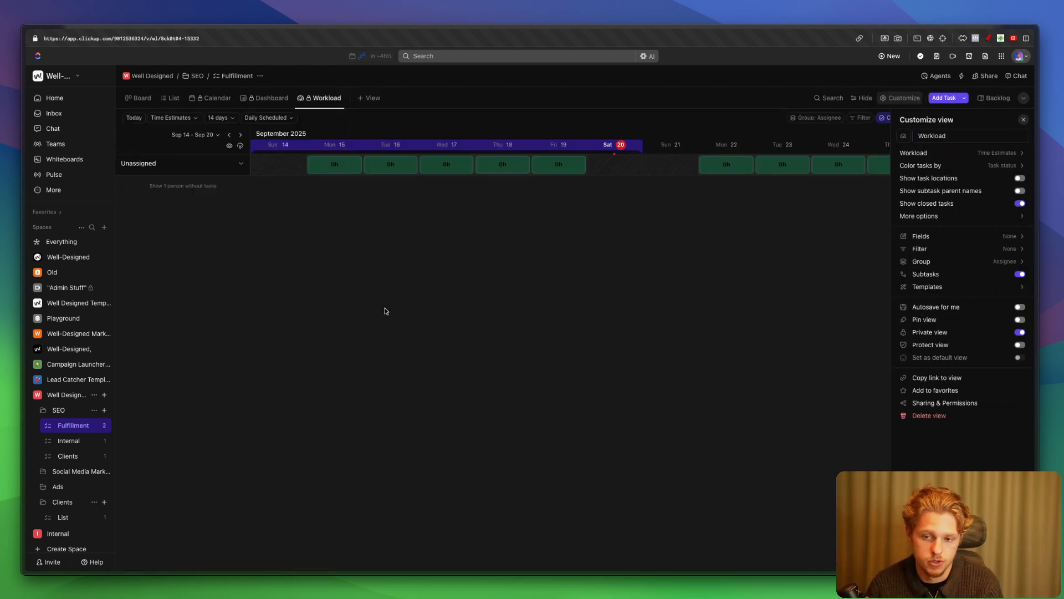
key(Escape)
click(173, 99)
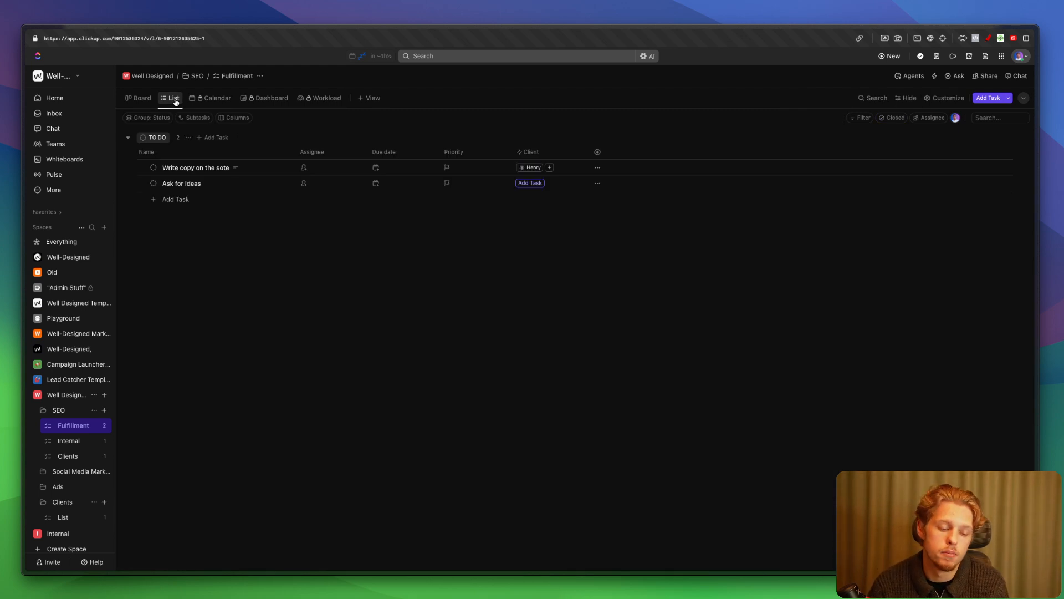
Step: Review the Fulfillment list's dashboard and the available view types, and look at the SEO folder's Internal list before returning to Fulfillment
click(281, 102)
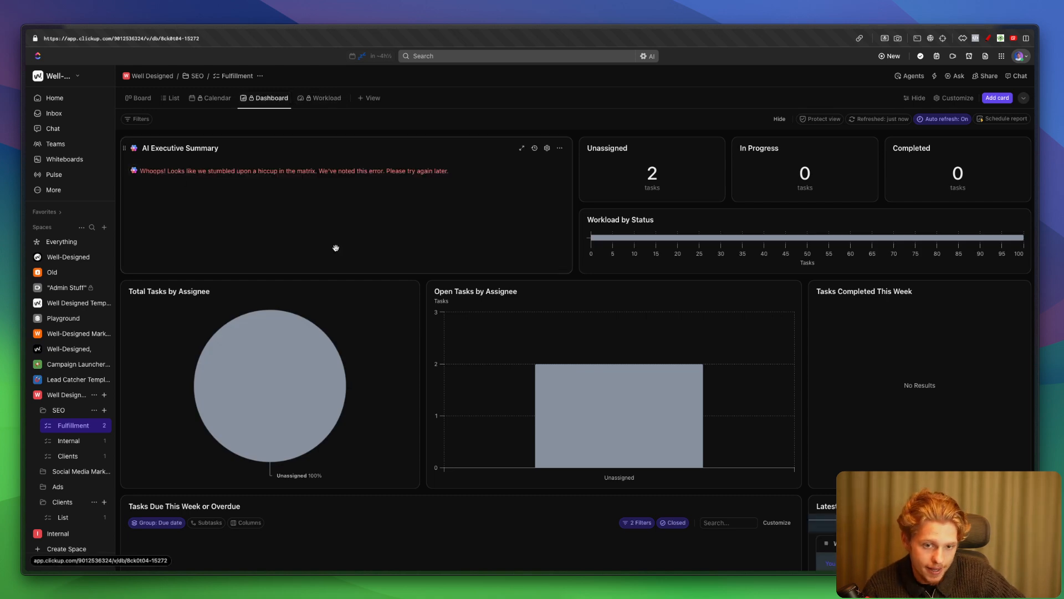
click(369, 98)
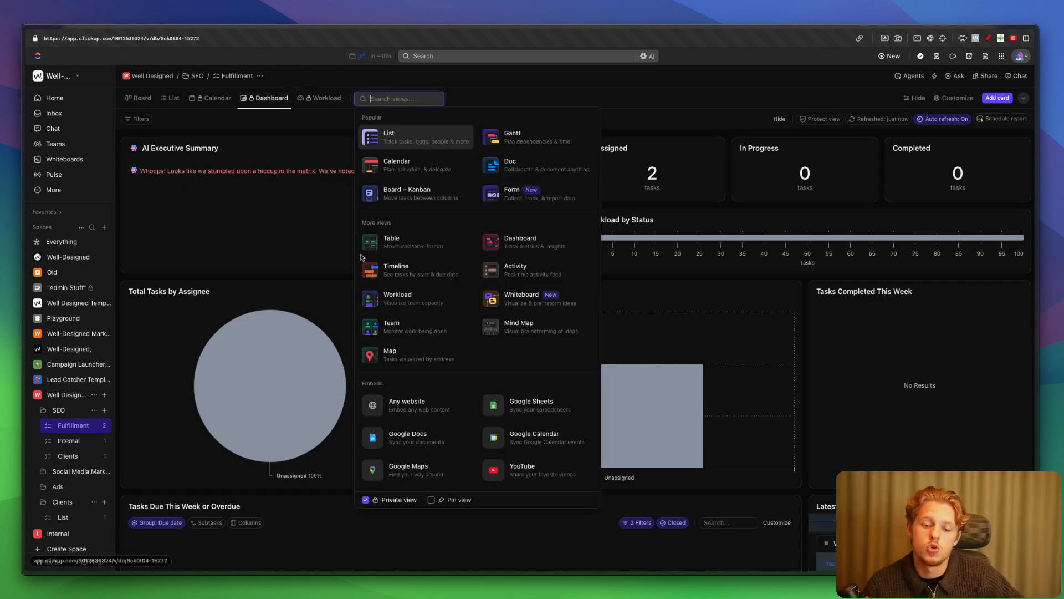
click(319, 214)
click(76, 440)
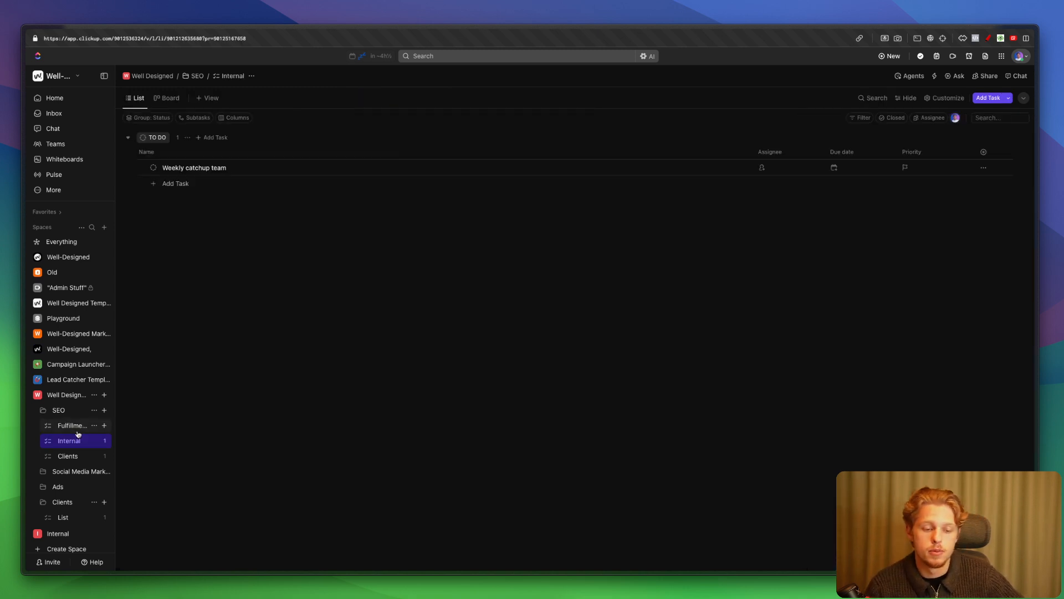
click(75, 426)
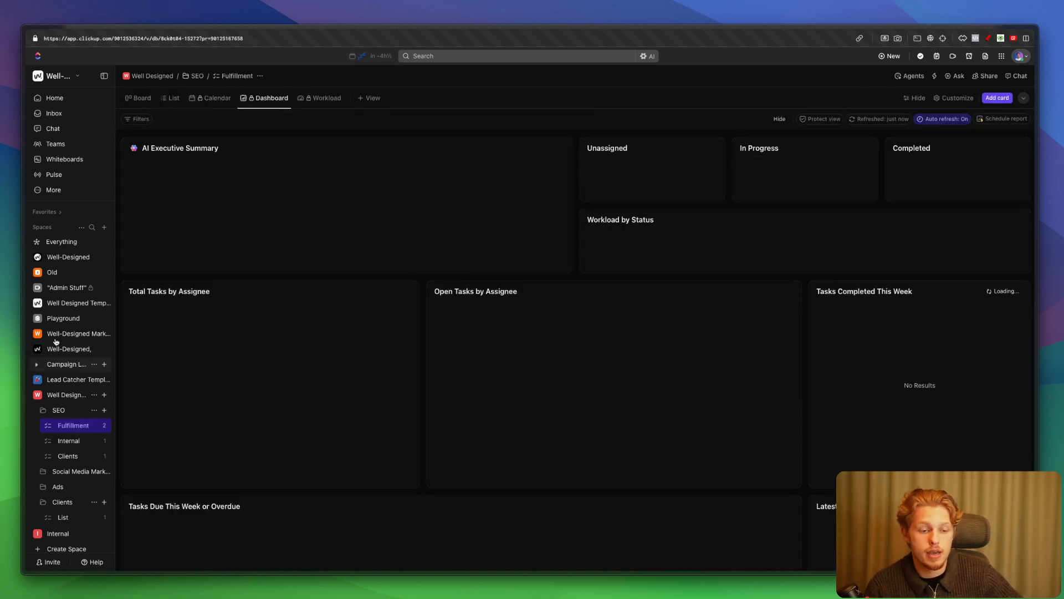
Step: Open Active Clients in the Well Designed Templates space's CRM folder, and review its List, Dashboard and Project Intake Form views
click(37, 303)
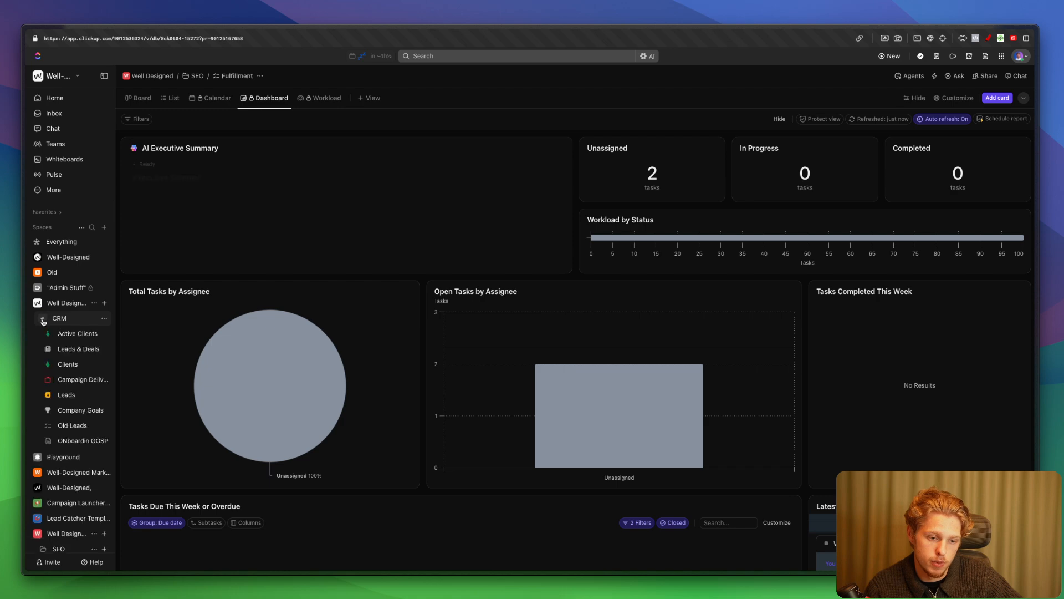
click(69, 336)
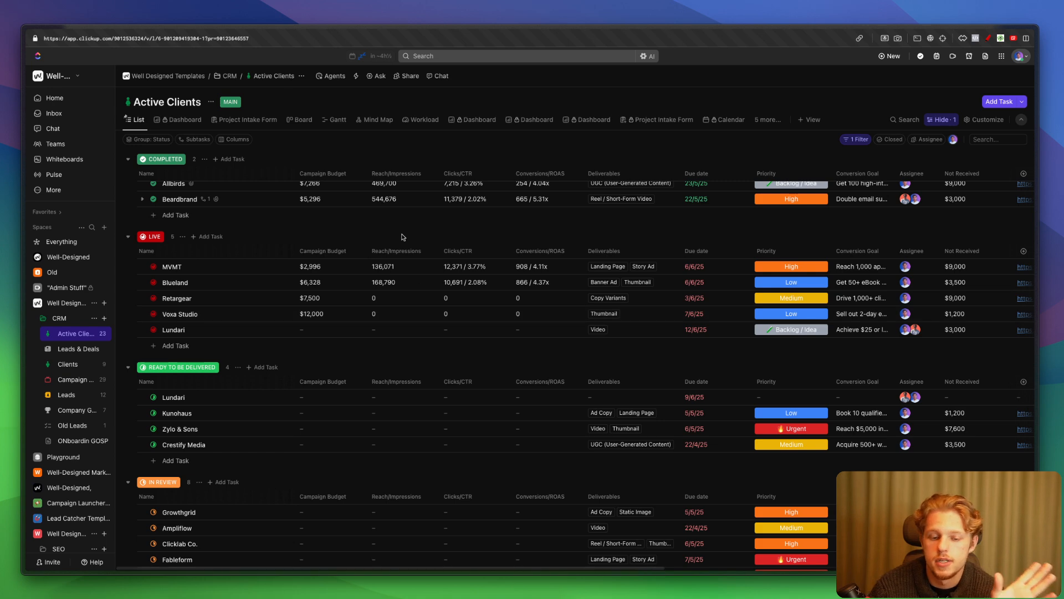
scroll(488, 246, right, 5)
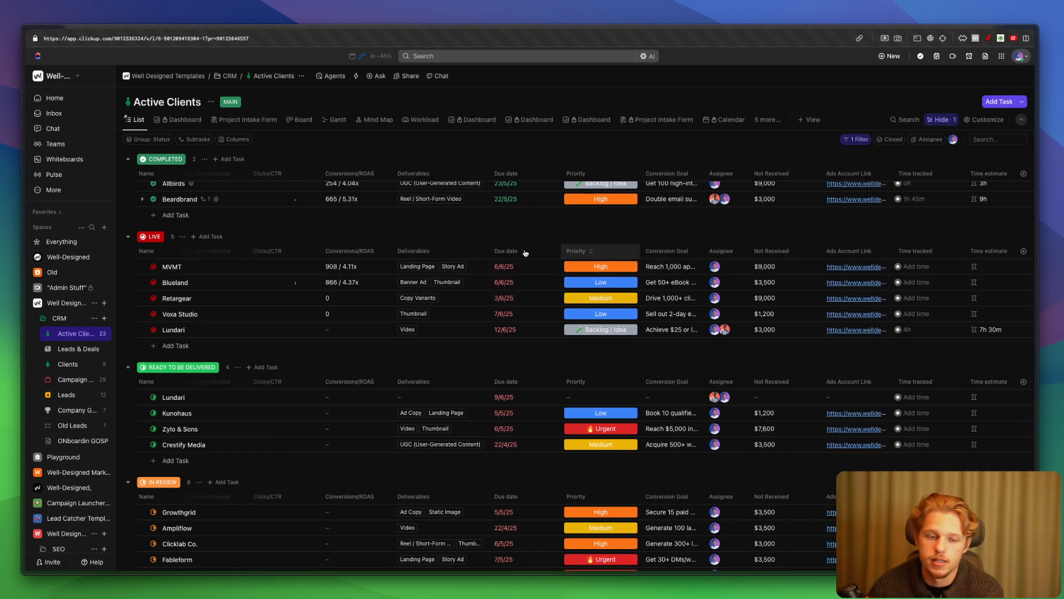
scroll(265, 245, down, 4)
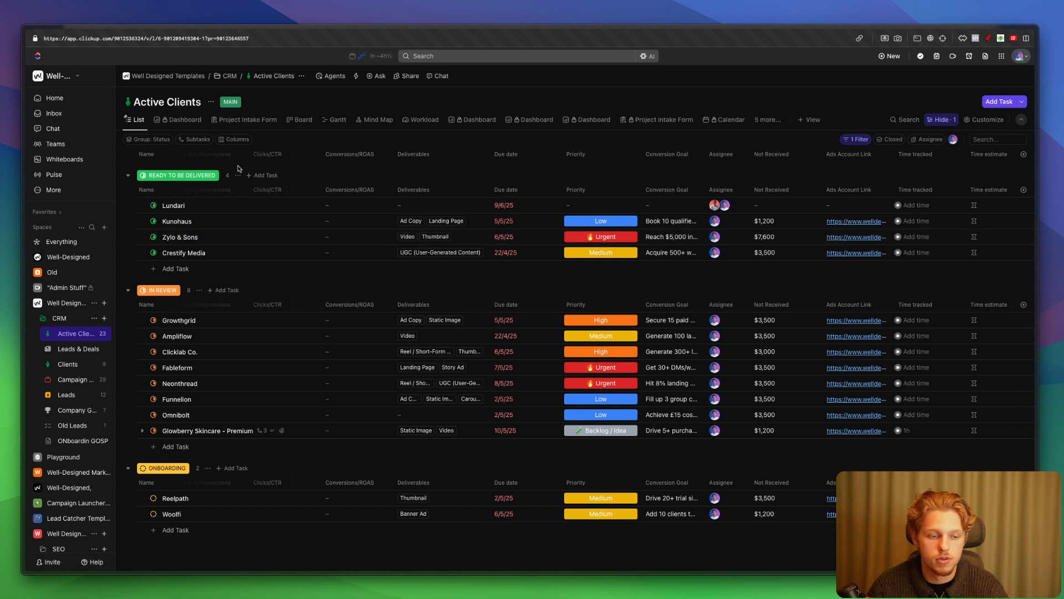
click(183, 120)
click(260, 121)
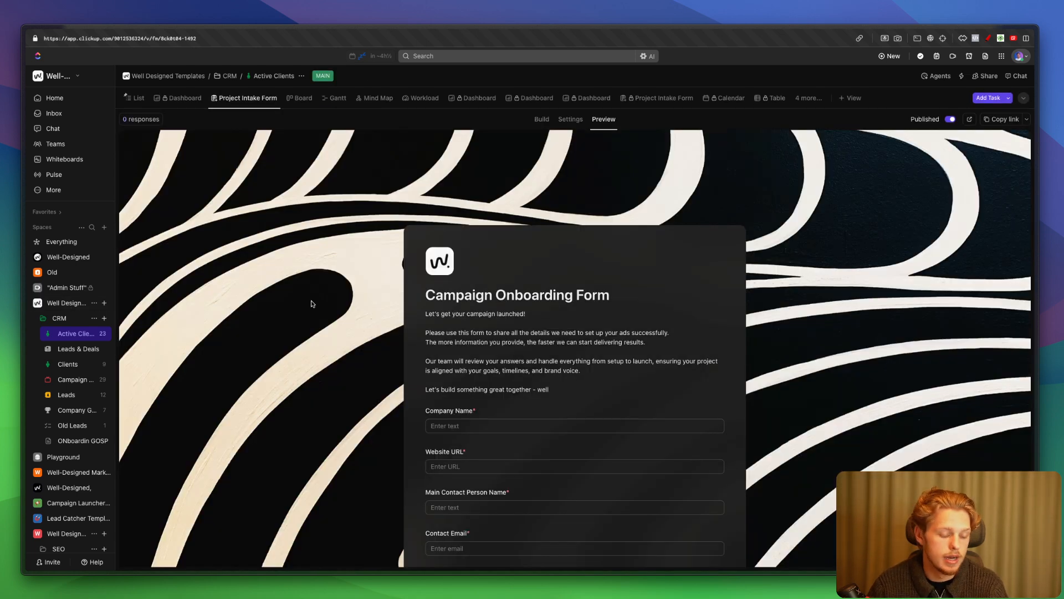
Step: View the Well Designed space's SEO Fulfillment and Internal lists, and collapse the Well Designed Templates space
scroll(78, 496, down, 2)
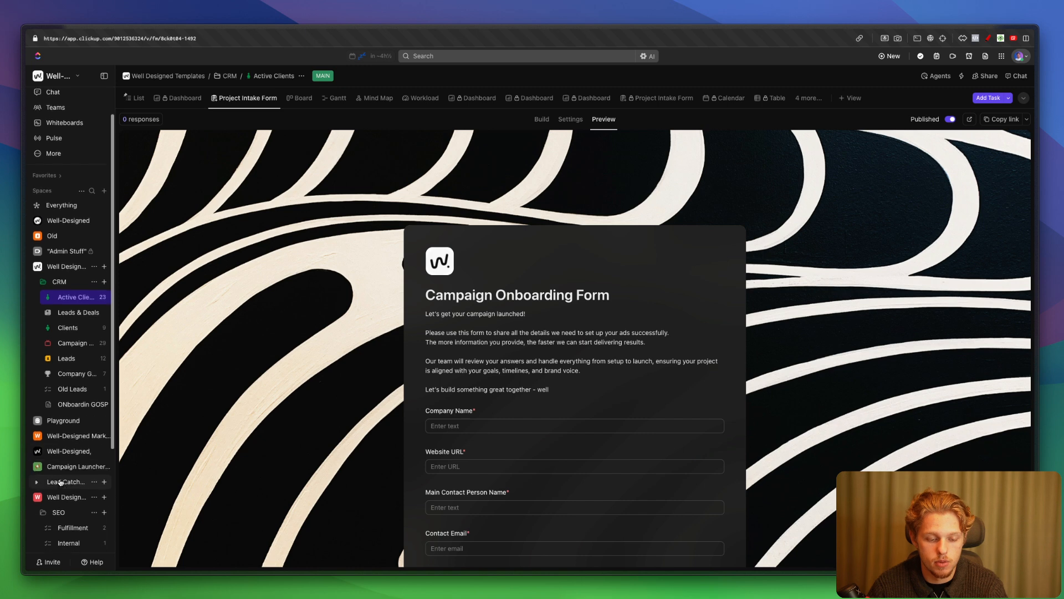
click(65, 517)
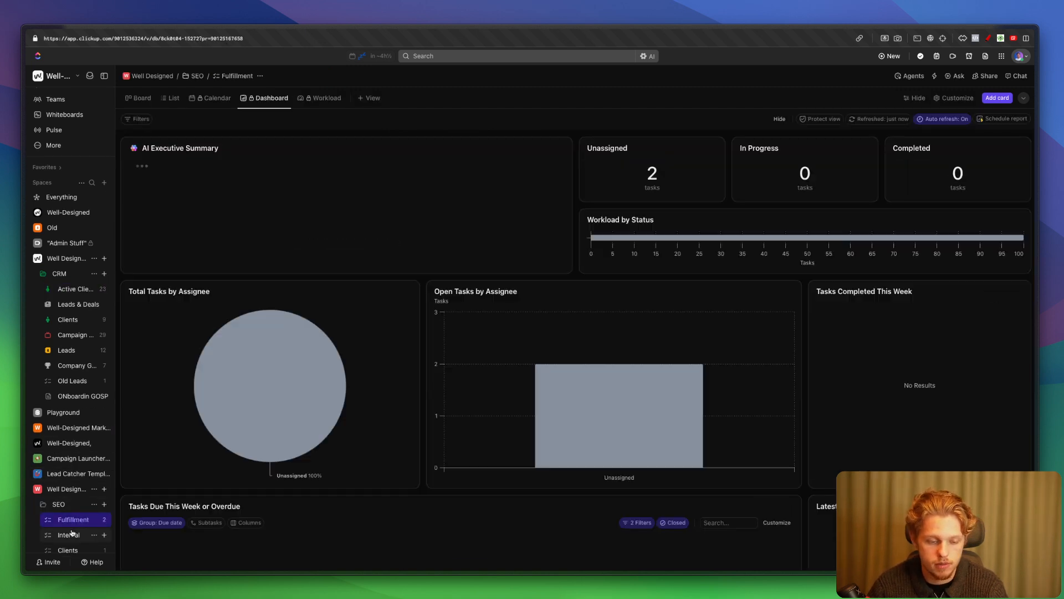
click(71, 533)
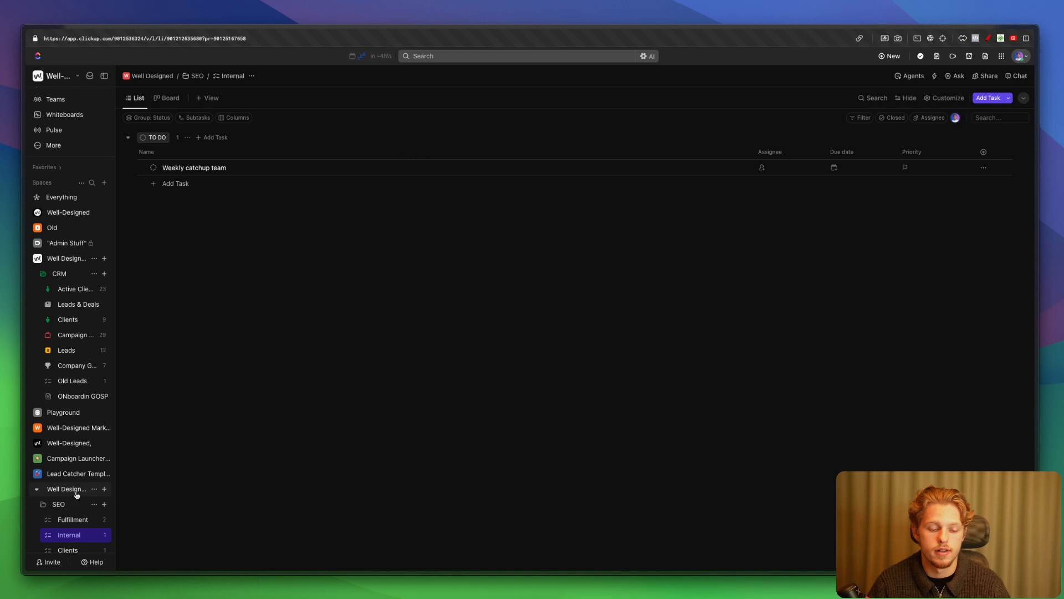
scroll(69, 493, down, 5)
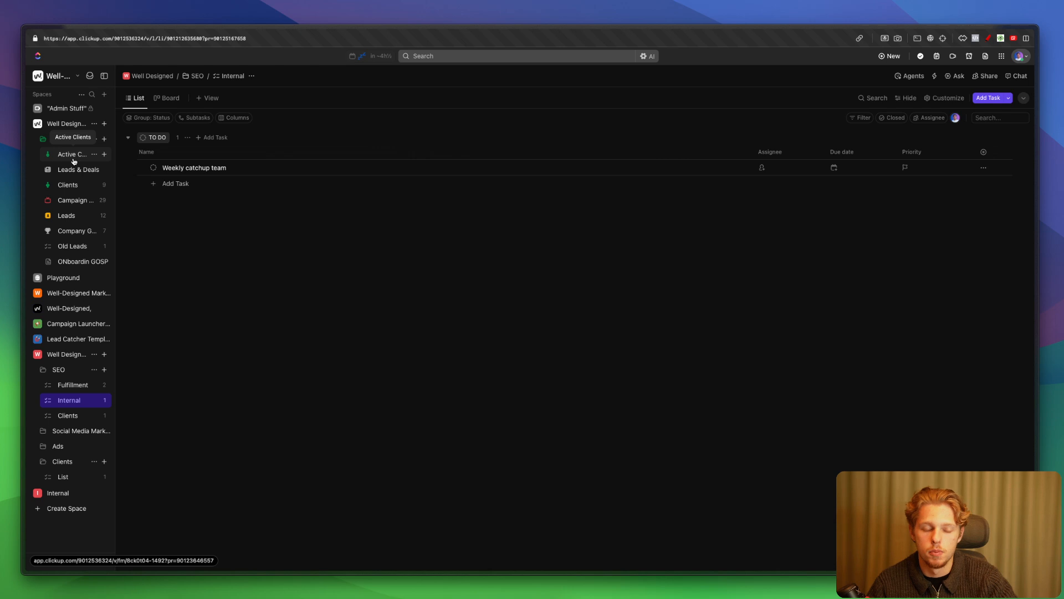
click(38, 123)
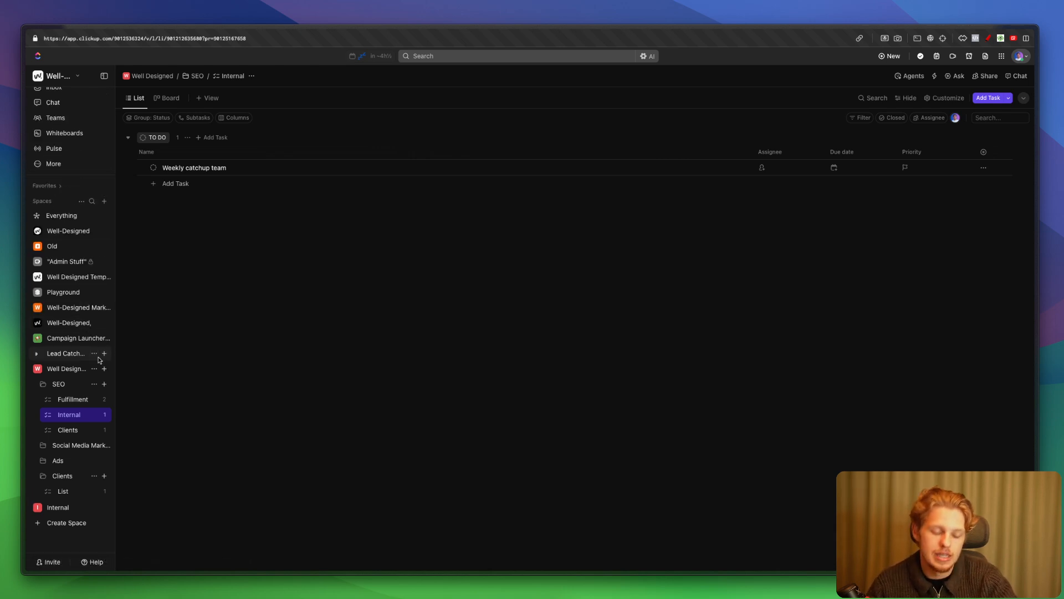